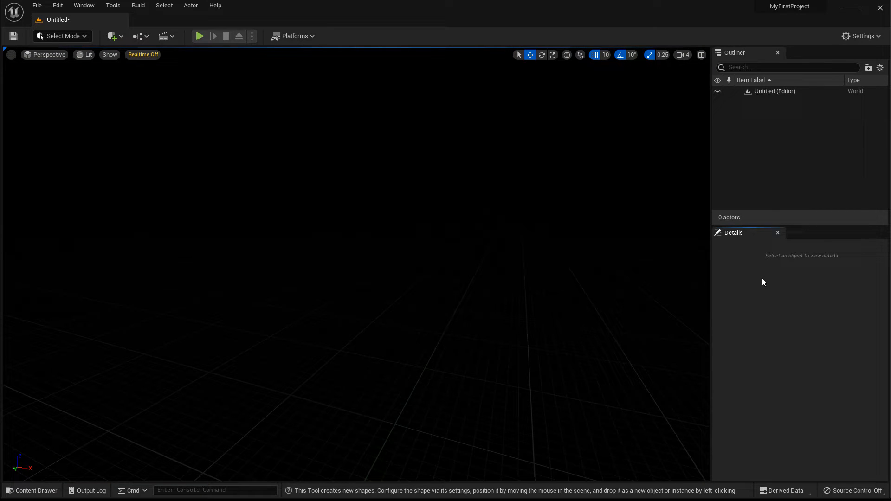
# Step: Create a new level from the Basic template without saving the current untitled level
pyautogui.click(38, 8)
pyautogui.click(59, 31)
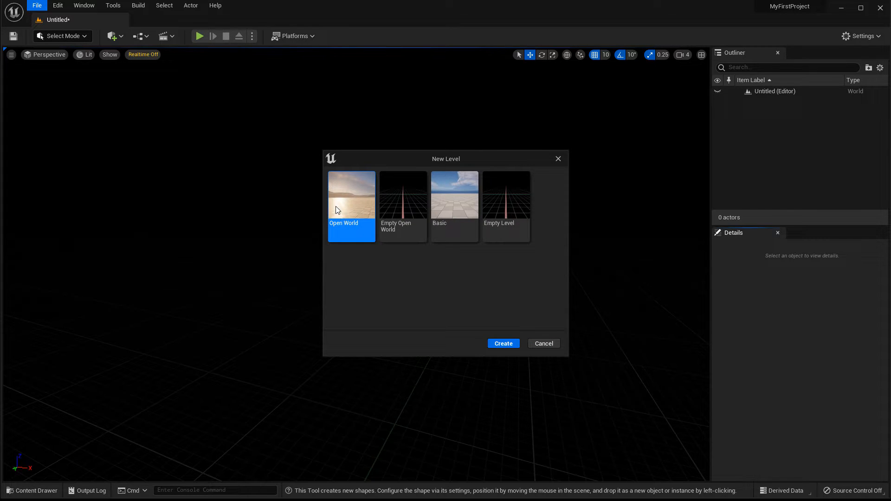
pyautogui.doubleClick(448, 194)
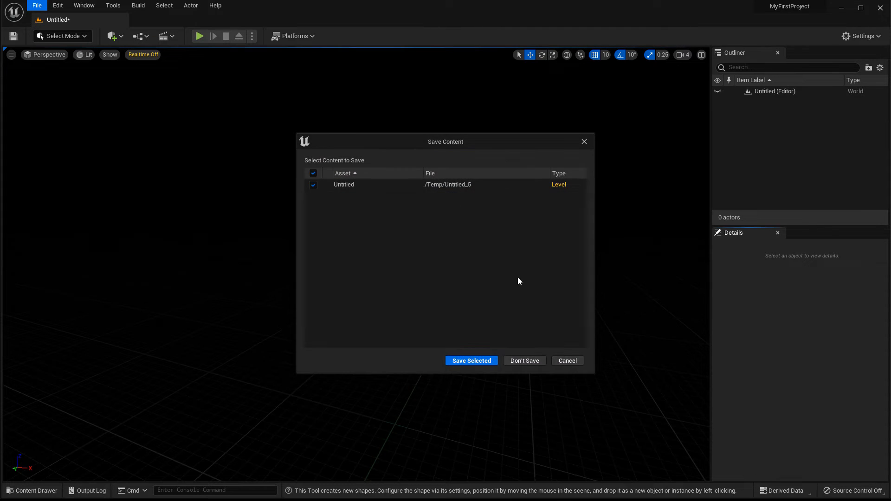
pyautogui.click(530, 358)
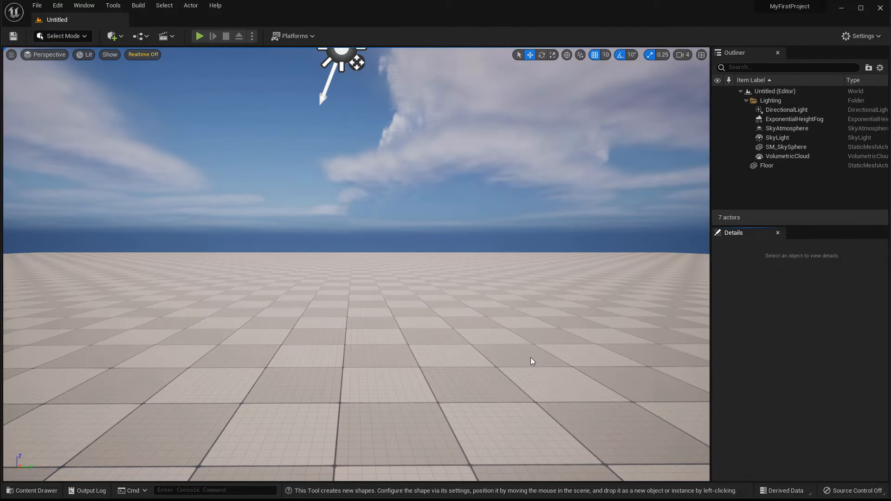
# Step: Examine the Basic level's lighting actors, including SkyLight, SkyAtmosphere, VolumetricCloud, DirectionalLight and ExponentialHeightFog, and look around the scene
pyautogui.moveTo(470, 348); pyautogui.dragTo(577, 308, button='right')
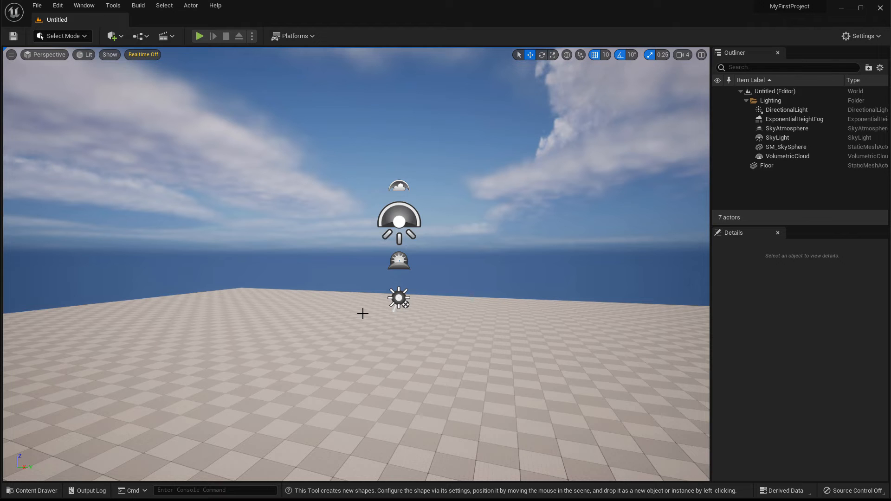
pyautogui.click(400, 235)
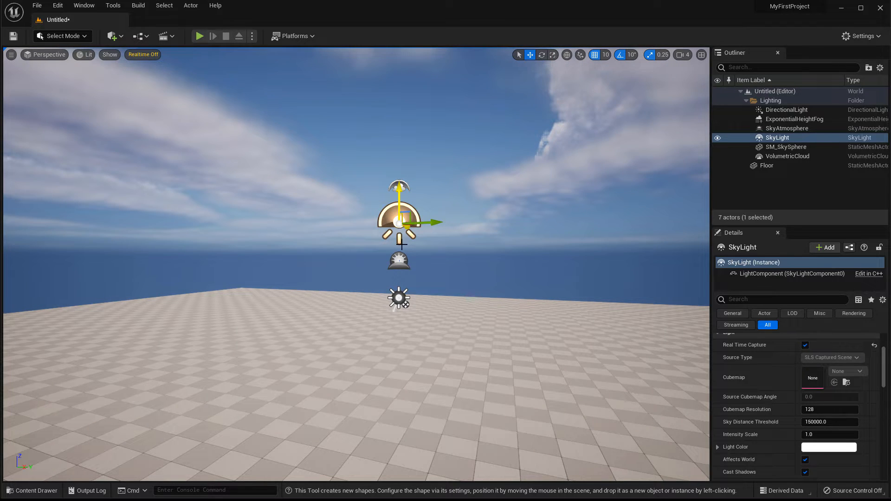
pyautogui.click(398, 261)
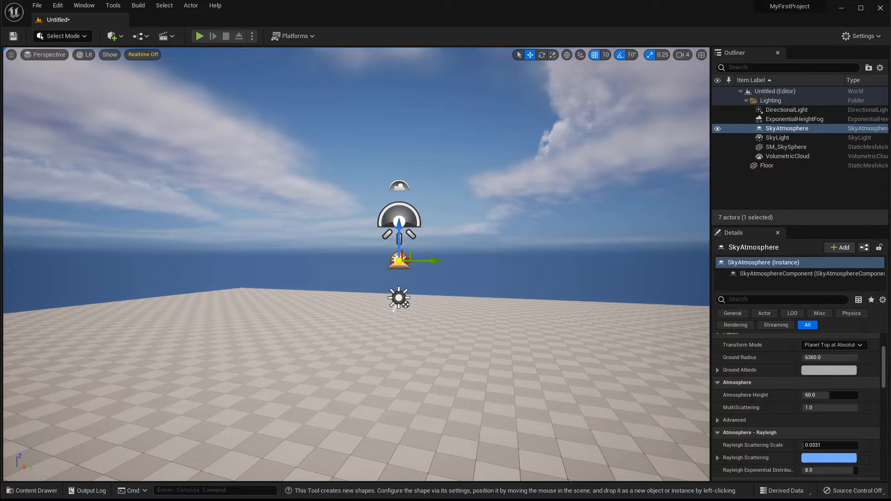
pyautogui.click(399, 186)
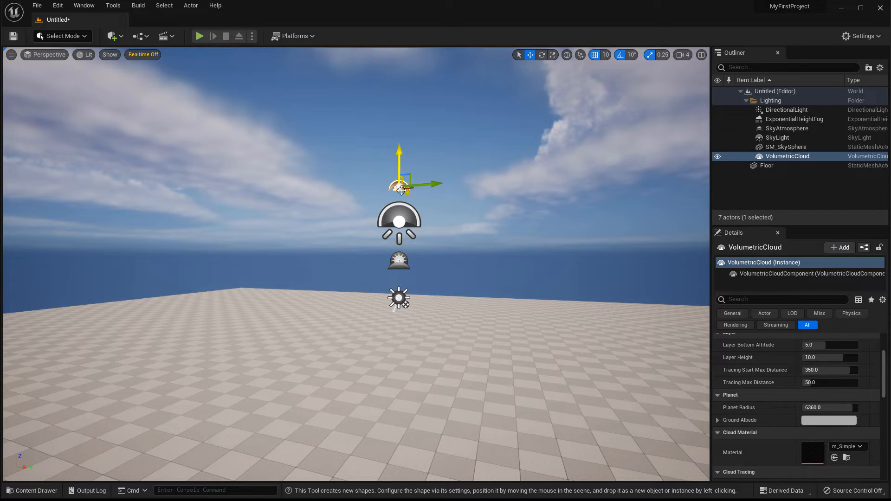
pyautogui.moveTo(403, 186); pyautogui.dragTo(359, 125, button='right')
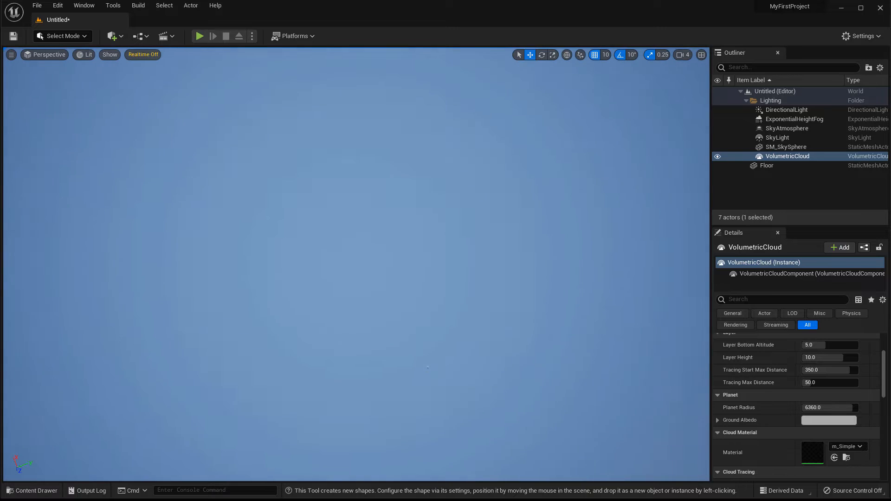
pyautogui.click(787, 110)
pyautogui.doubleClick(788, 118)
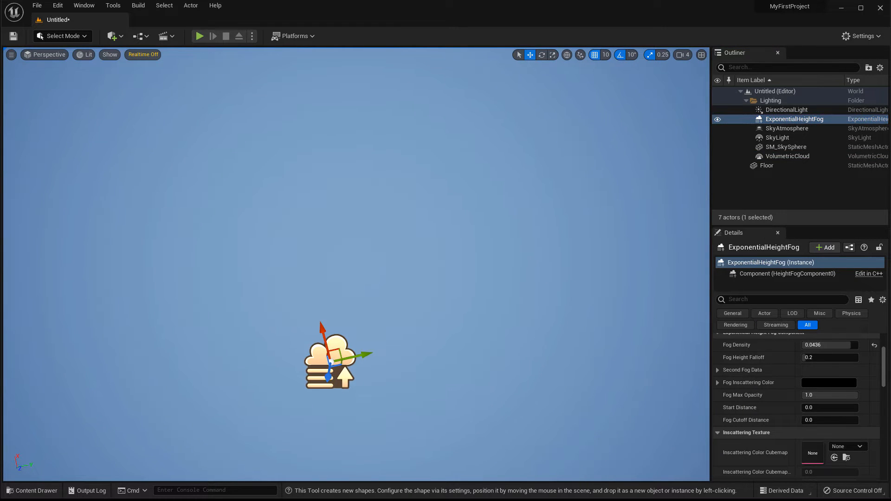
pyautogui.doubleClick(786, 128)
pyautogui.moveTo(356, 264); pyautogui.dragTo(544, 108, button='right')
pyautogui.press('s')
pyautogui.press('a')
pyautogui.press('q')
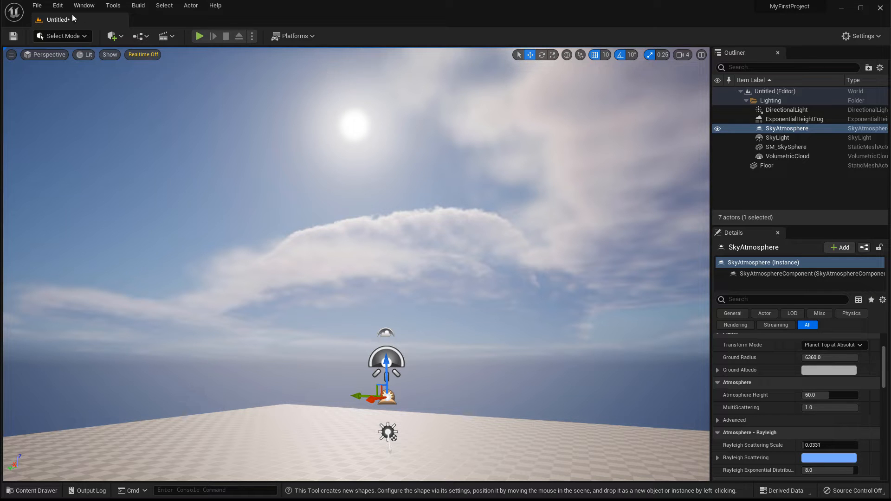
# Step: Create a new level from the Empty Level template, discarding the unsaved Basic level
pyautogui.click(35, 6)
pyautogui.click(55, 30)
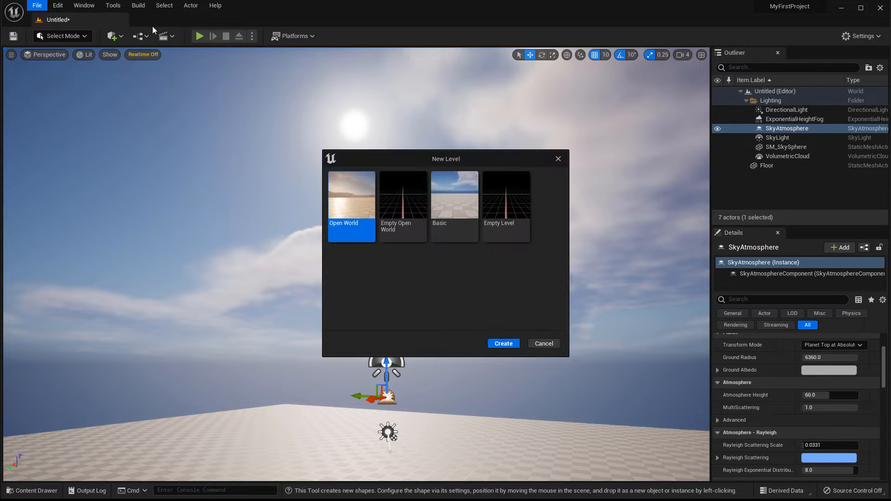
pyautogui.click(514, 203)
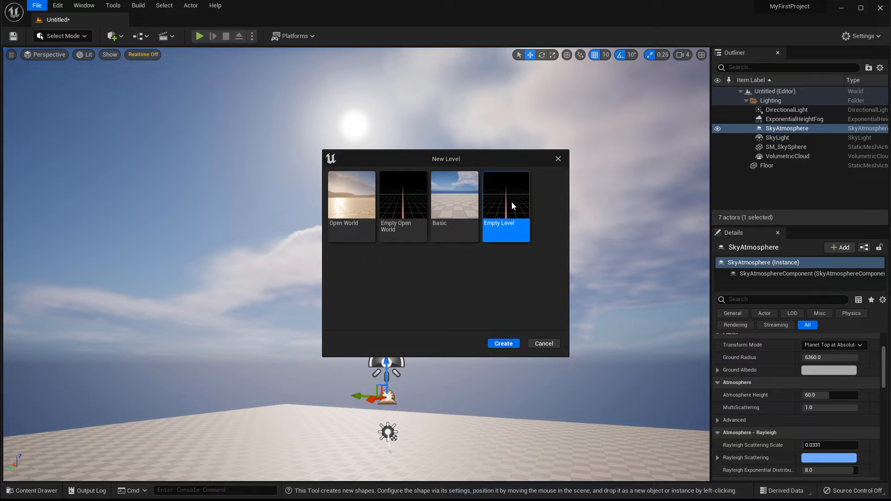
pyautogui.doubleClick(511, 202)
pyautogui.click(532, 363)
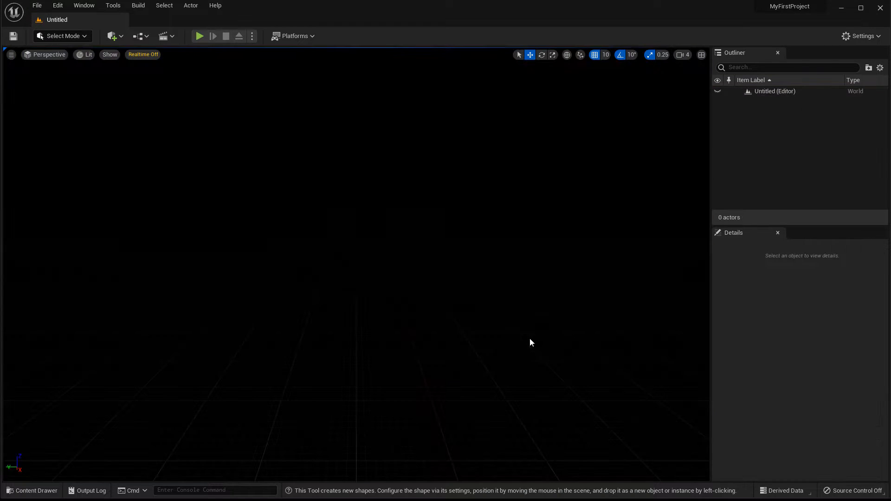
pyautogui.moveTo(527, 334); pyautogui.dragTo(471, 348, button='right')
# Step: Place a cube shape in the empty level
pyautogui.click(119, 37)
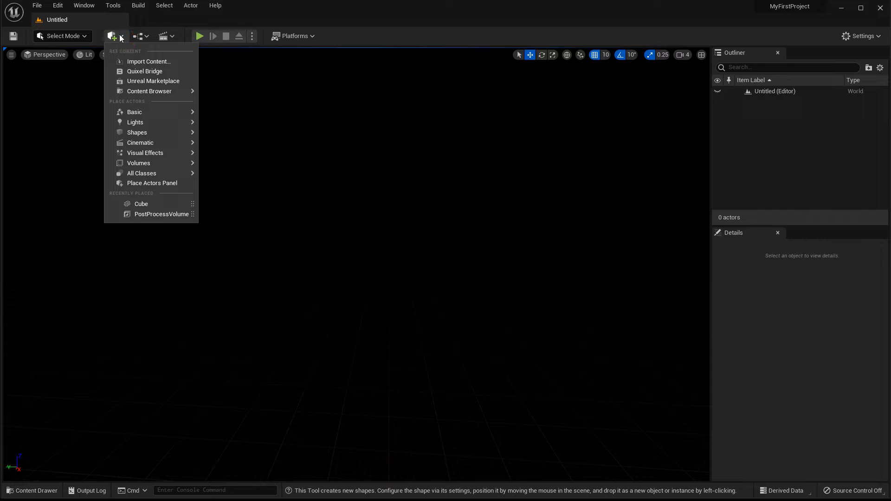
pyautogui.moveTo(150, 134)
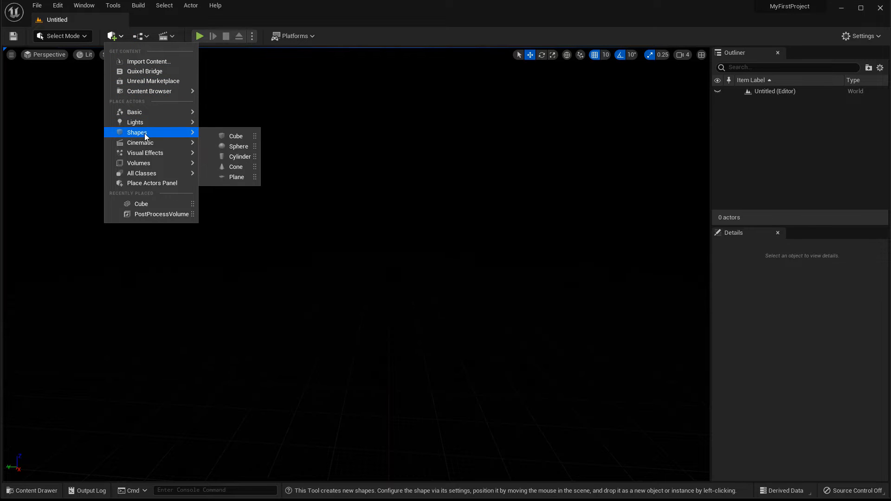
pyautogui.click(225, 137)
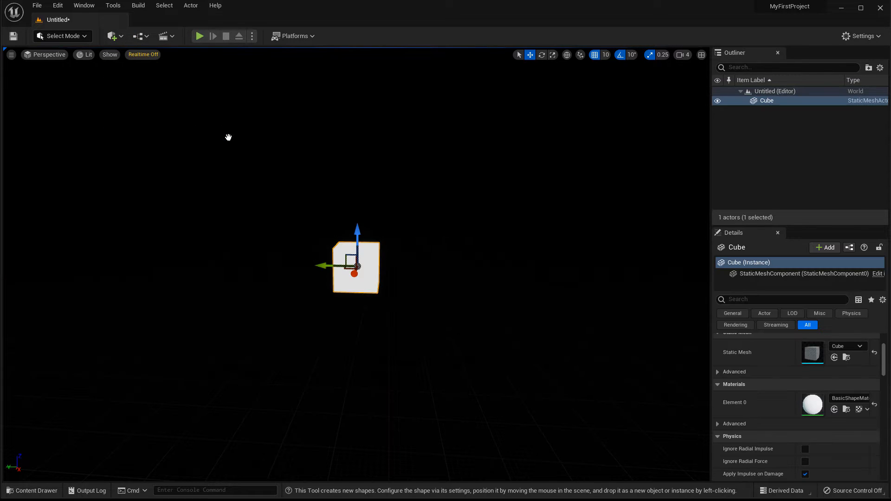
pyautogui.moveTo(393, 235); pyautogui.dragTo(391, 247, button='right')
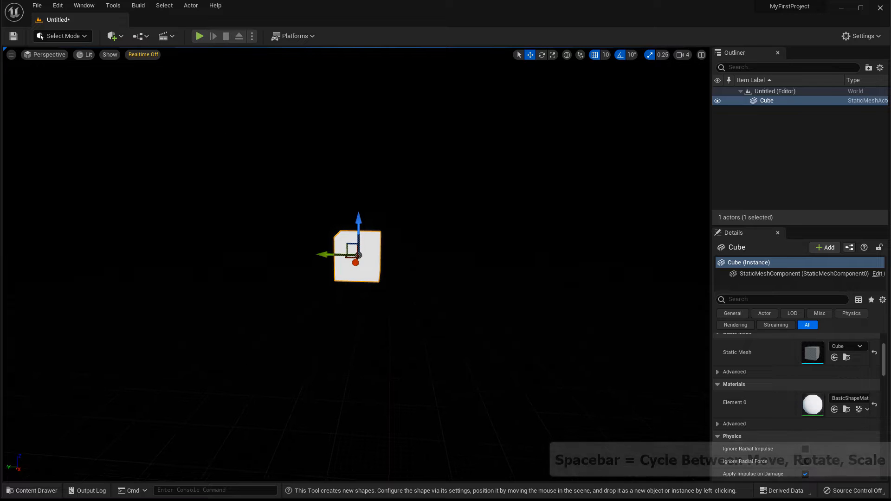
# Step: Scale the cube into a wide, flat slab with the Scale tool
pyautogui.press('space')
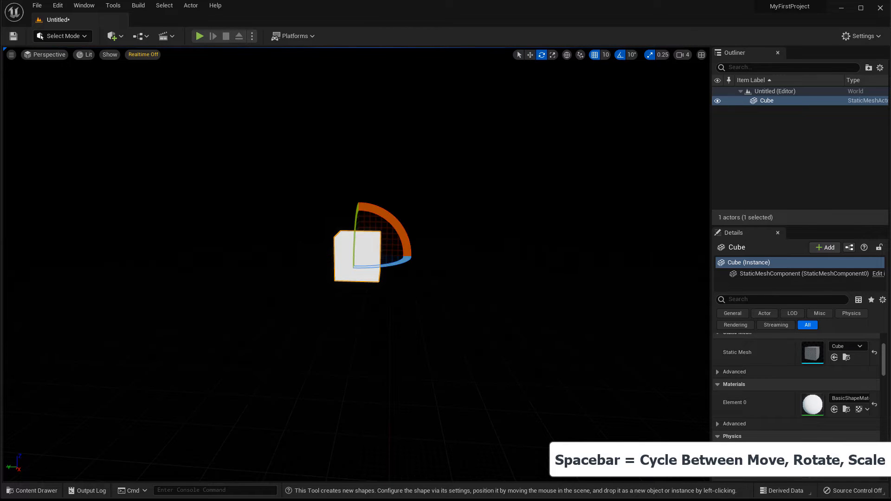
pyautogui.press('space')
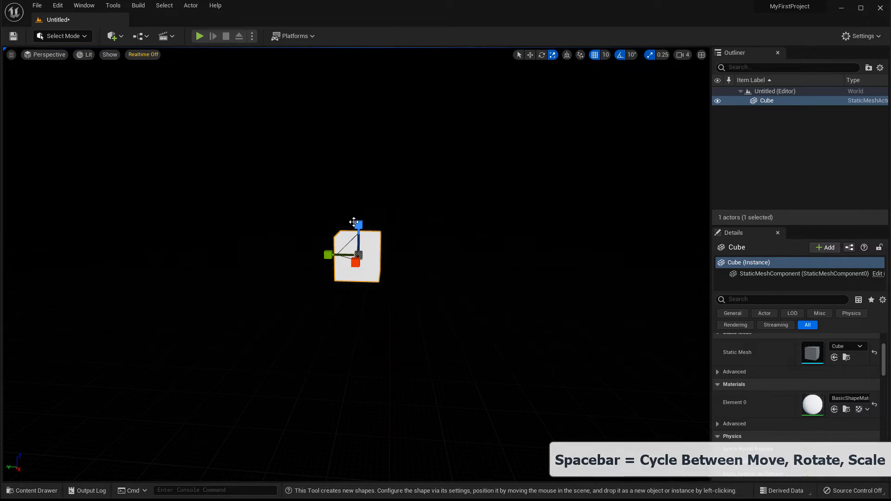
pyautogui.moveTo(358, 224); pyautogui.dragTo(442, 143)
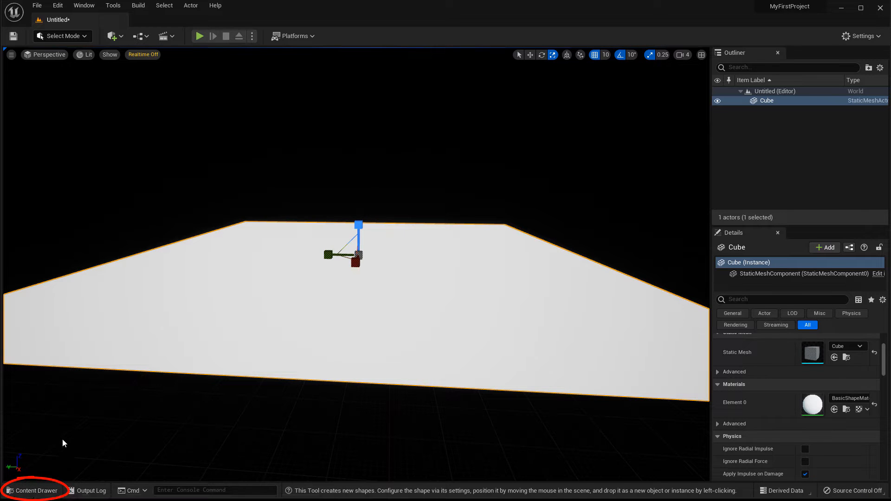
# Step: Open the content browser and turn on Show Engine Content
pyautogui.hotkey('ctrl', 'space')
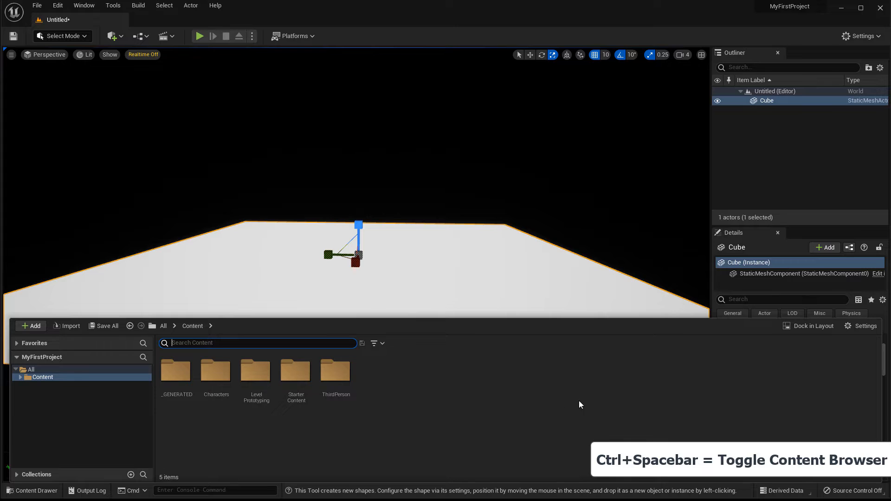
pyautogui.click(861, 324)
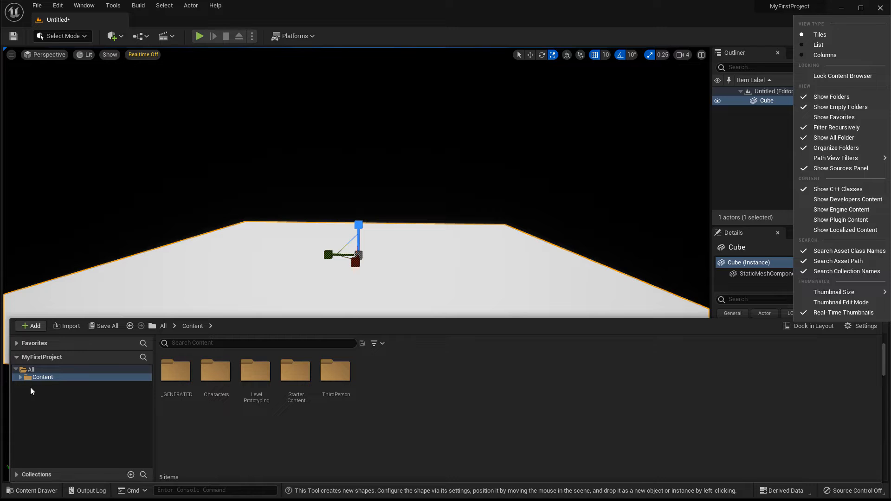
pyautogui.click(837, 211)
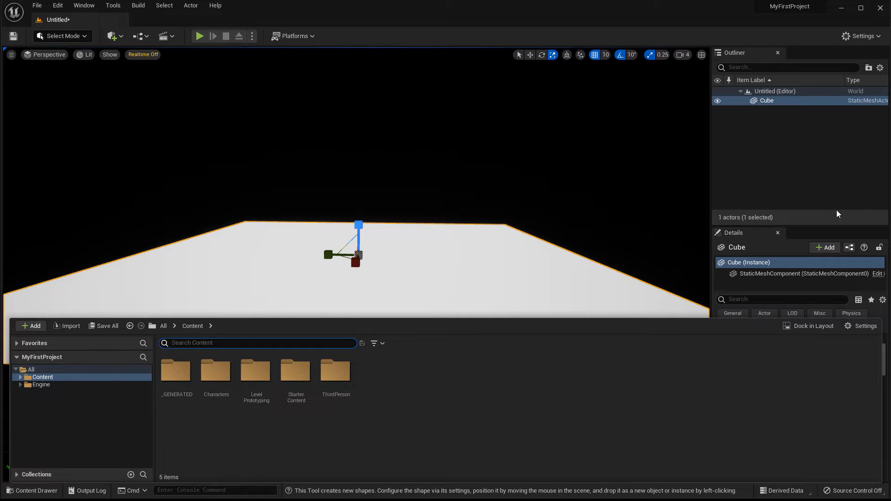
# Step: Search the Engine folder for "floor" and place the SM_Template_Map_Floor mesh in the level
pyautogui.click(41, 385)
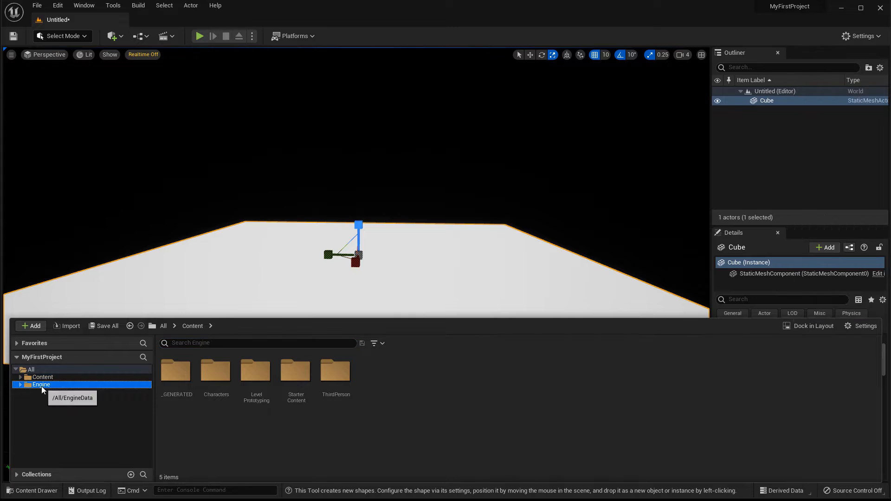
pyautogui.click(228, 345)
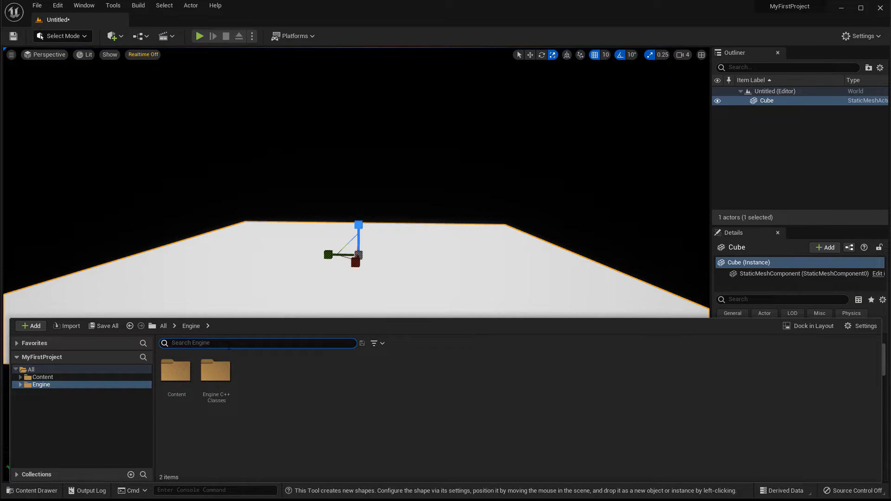
pyautogui.write('floor')
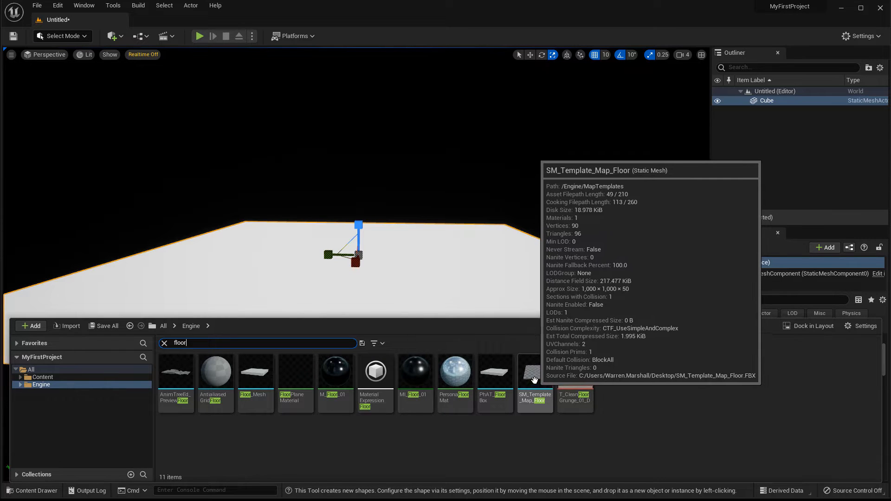
pyautogui.moveTo(541, 380); pyautogui.dragTo(553, 271)
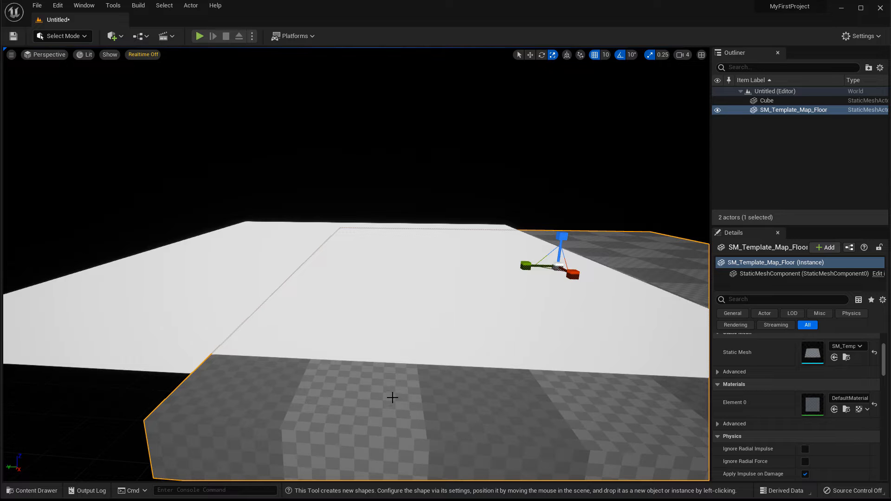
# Step: Delete the white cube slab overlapping the floor mesh and switch to the Move tool
pyautogui.click(308, 355)
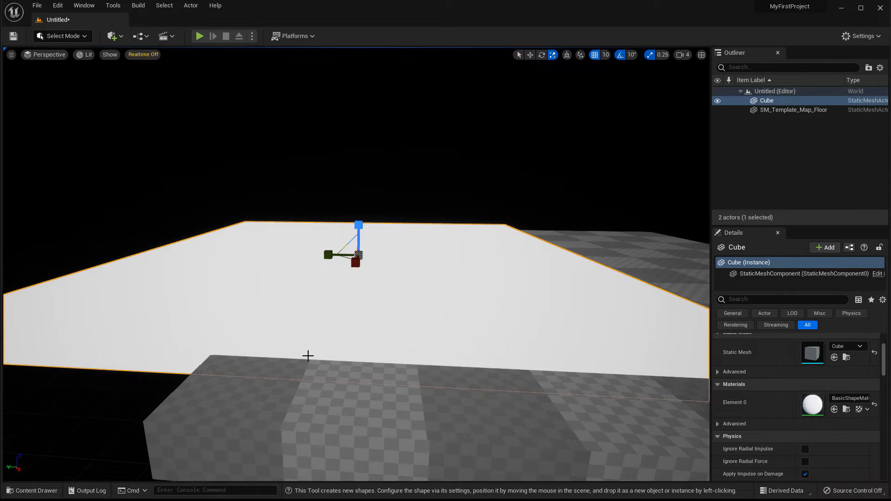
pyautogui.press('Delete')
pyautogui.press('w')
pyautogui.scroll(-5, 362, 324)
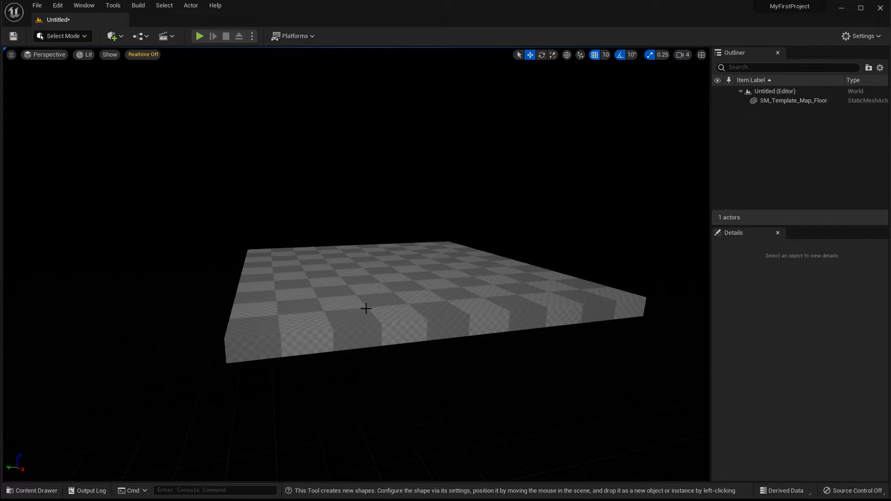
# Step: Set the floor mesh's location to X 0, Y 0, Z 0
pyautogui.click(366, 308)
pyautogui.scroll(3, 792, 413)
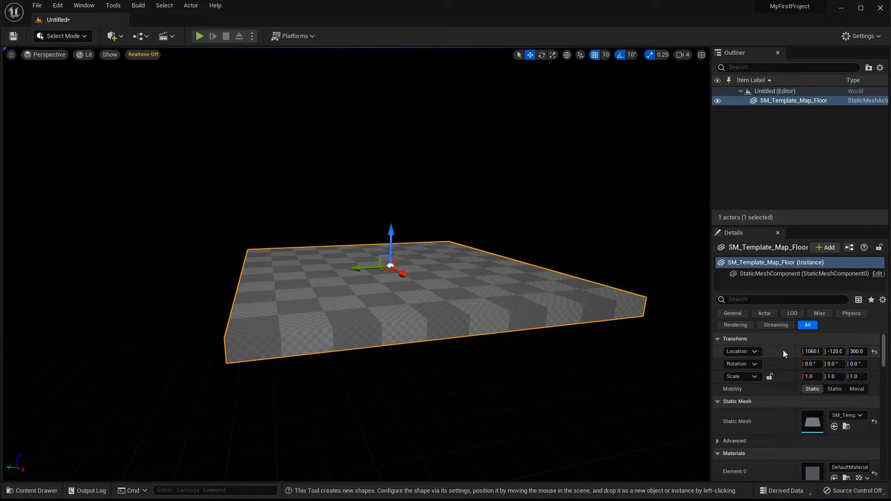
pyautogui.click(816, 352)
pyautogui.write('0')
pyautogui.click(834, 352)
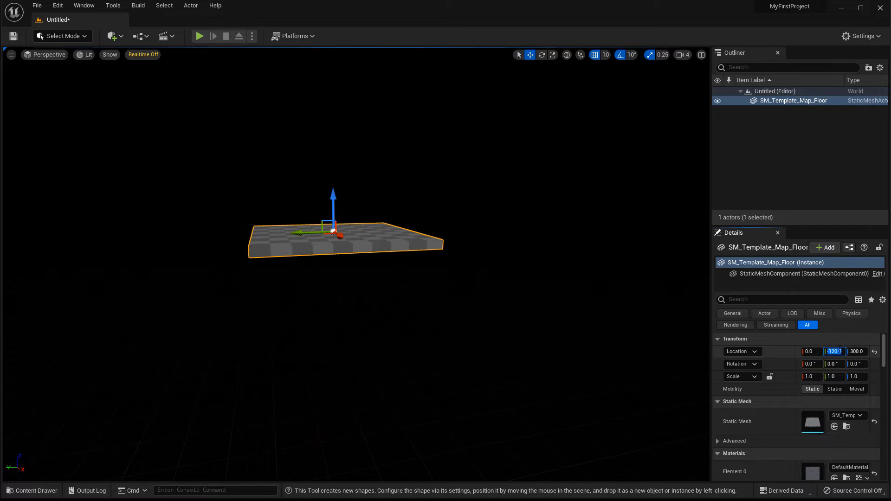
pyautogui.write('0')
pyautogui.click(856, 352)
pyautogui.write('0')
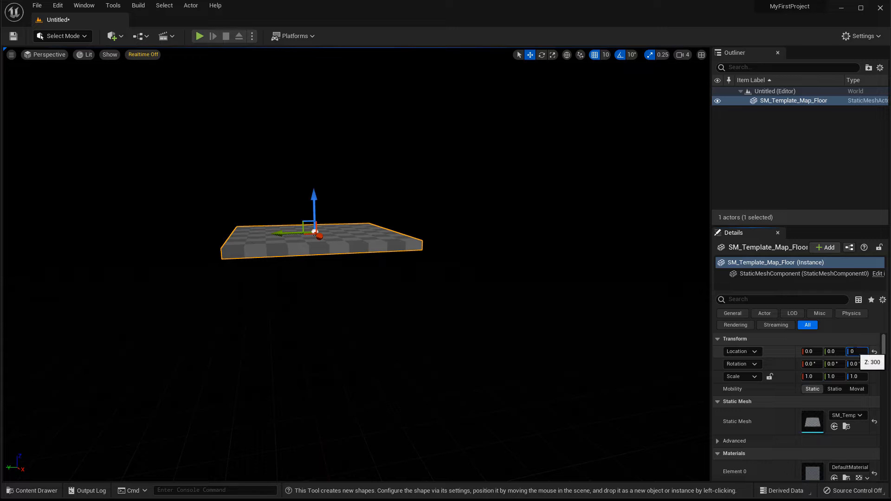
pyautogui.press('Return')
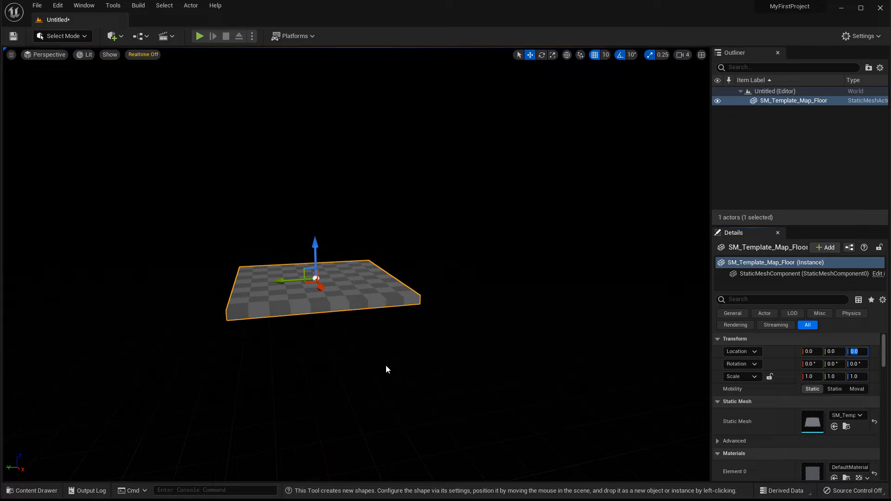
pyautogui.moveTo(335, 334); pyautogui.dragTo(498, 360, button='right')
pyautogui.press('w')
pyautogui.press('s')
pyautogui.press('q')
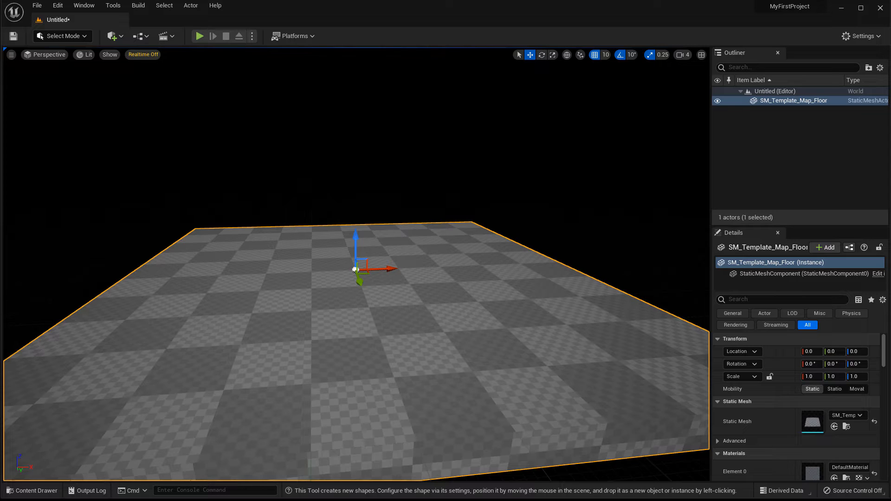
pyautogui.moveTo(346, 286); pyautogui.dragTo(328, 278, button='right')
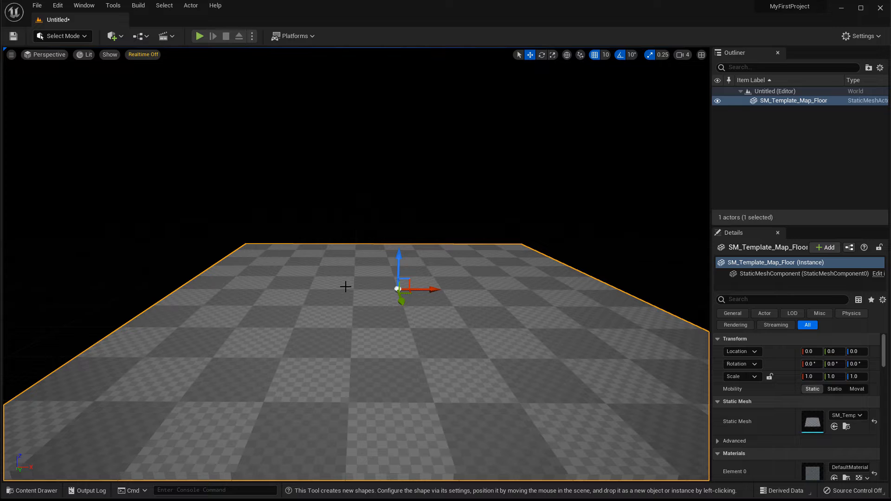
# Step: Clear the "floor" search in the content browser and open the project's Content folder
pyautogui.hotkey('ctrl', 'space')
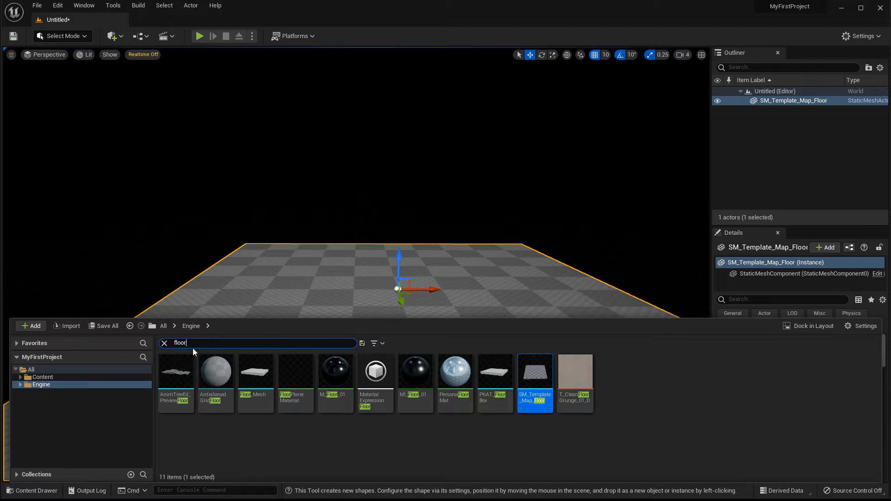
pyautogui.click(164, 343)
pyautogui.click(26, 370)
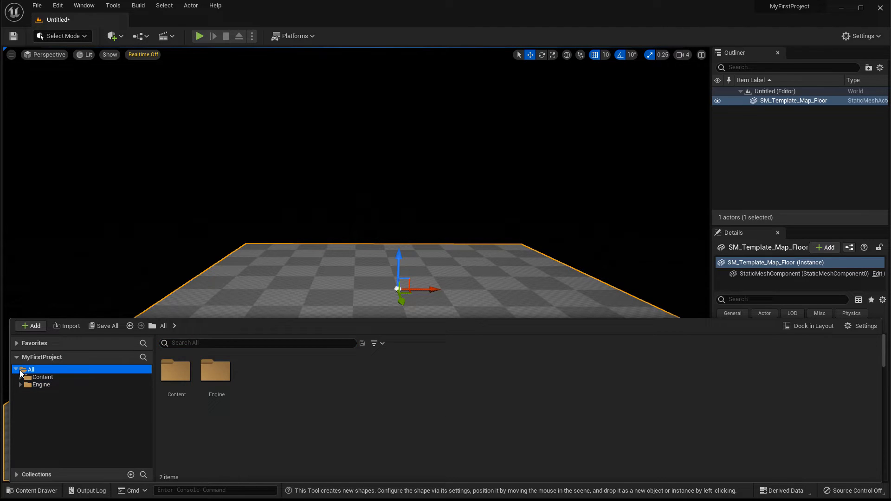
pyautogui.click(32, 328)
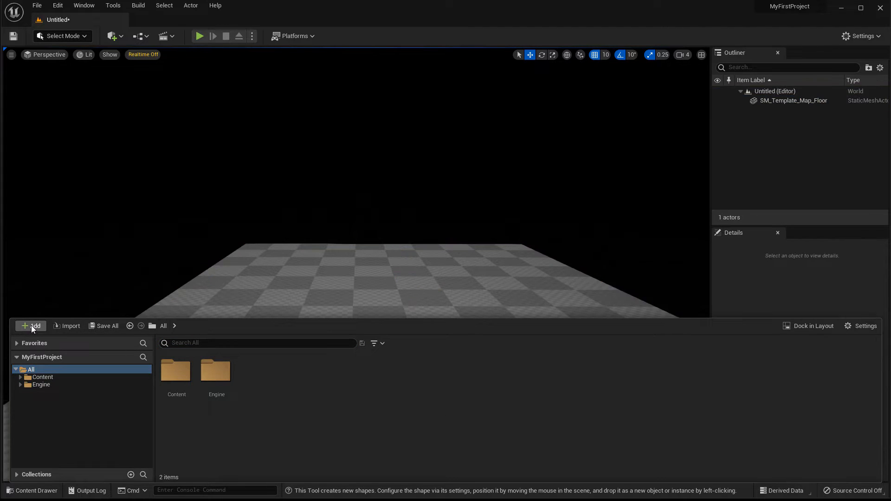
pyautogui.click(39, 378)
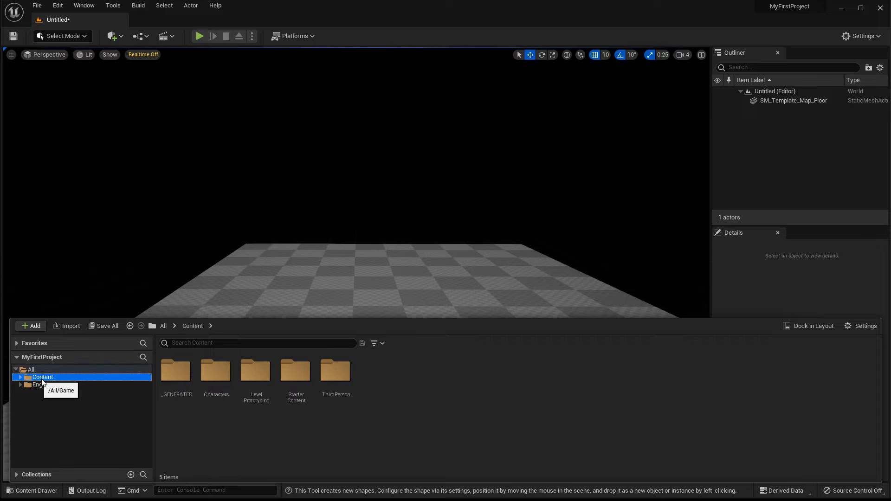
pyautogui.click(33, 369)
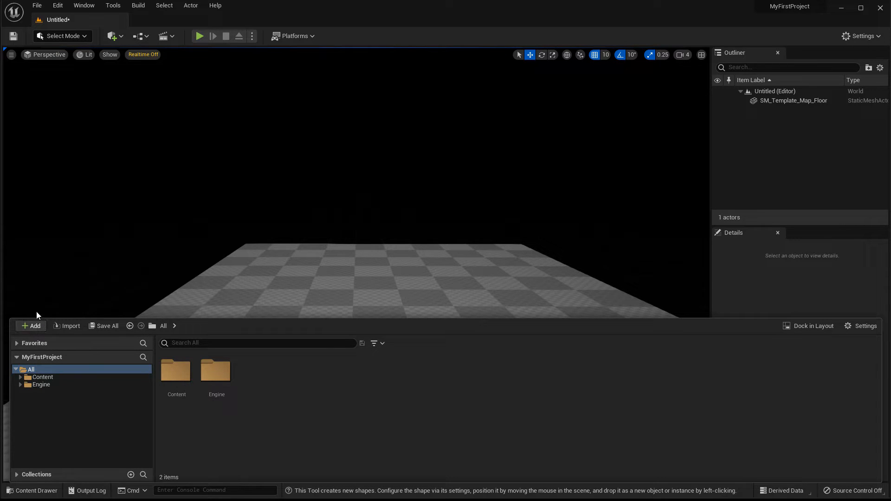
pyautogui.click(44, 378)
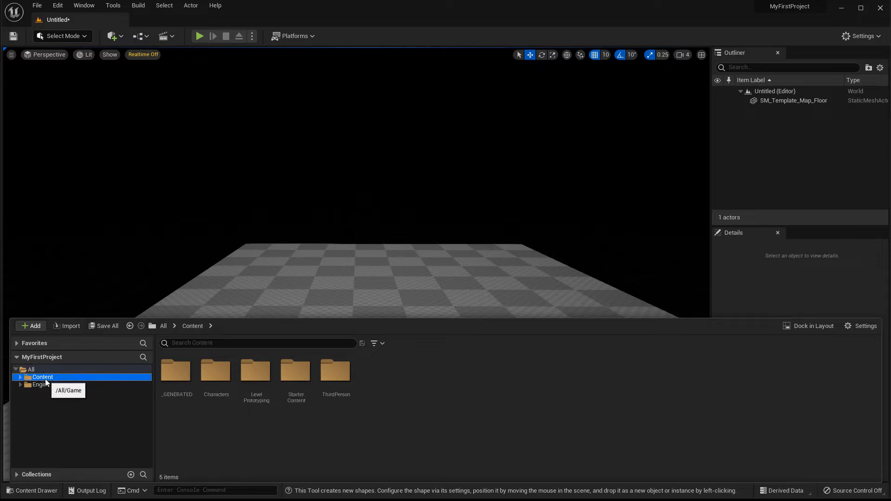
# Step: Inspect the Third Person blueprint template among the feature and content packs, and close the dialog without adding it
pyautogui.click(31, 325)
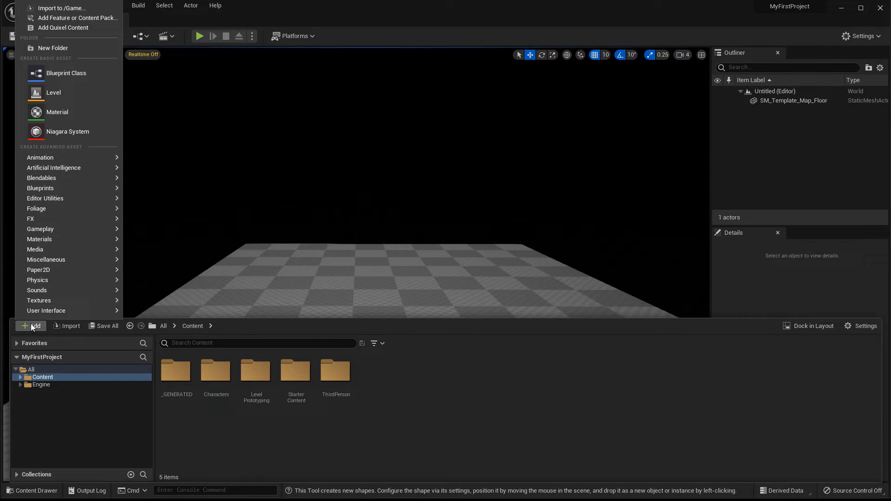
pyautogui.click(54, 18)
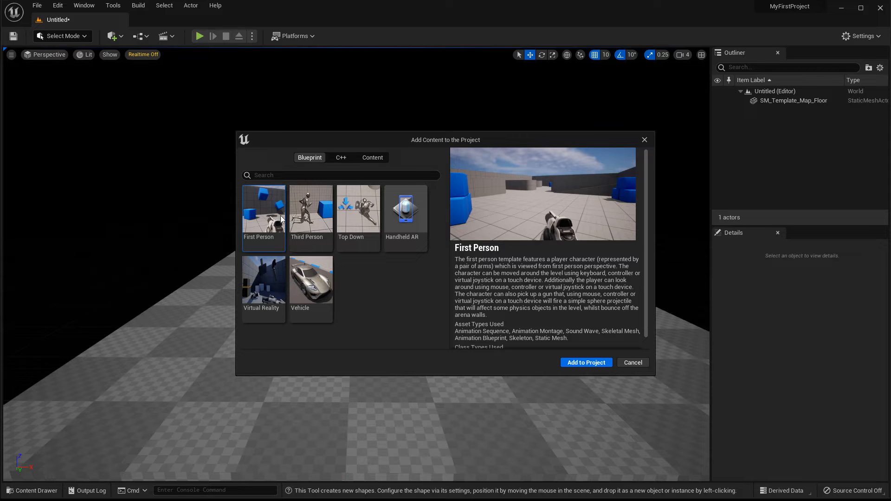
pyautogui.click(301, 215)
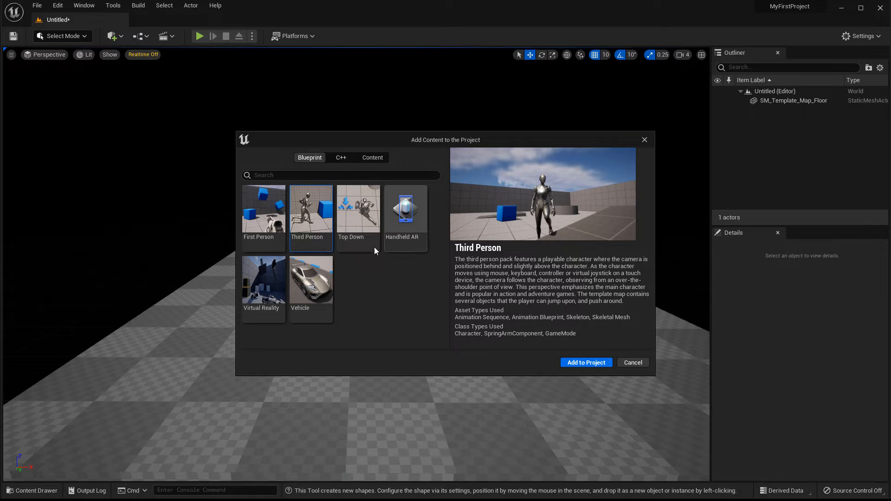
pyautogui.click(633, 362)
# Step: Place the SK_Mannequin skeletal mesh from Content/Characters/Mannequin_UE4/Meshes on the floor of the level
pyautogui.click(32, 491)
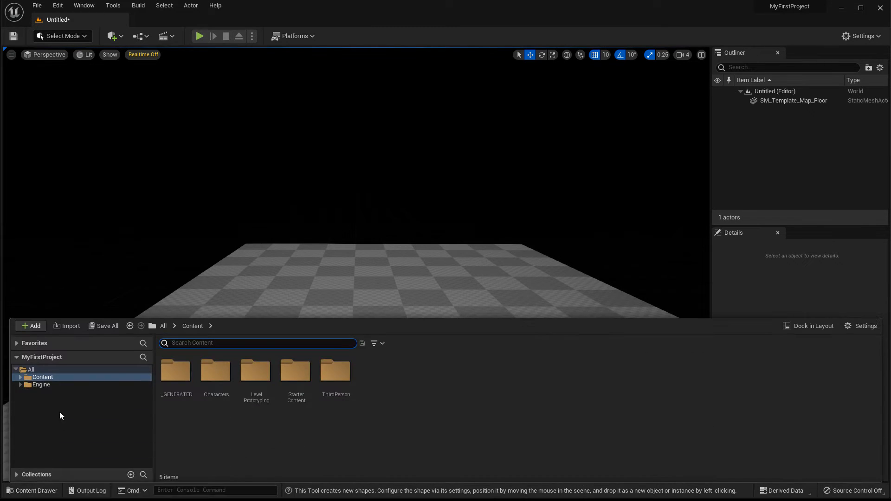
pyautogui.doubleClick(35, 377)
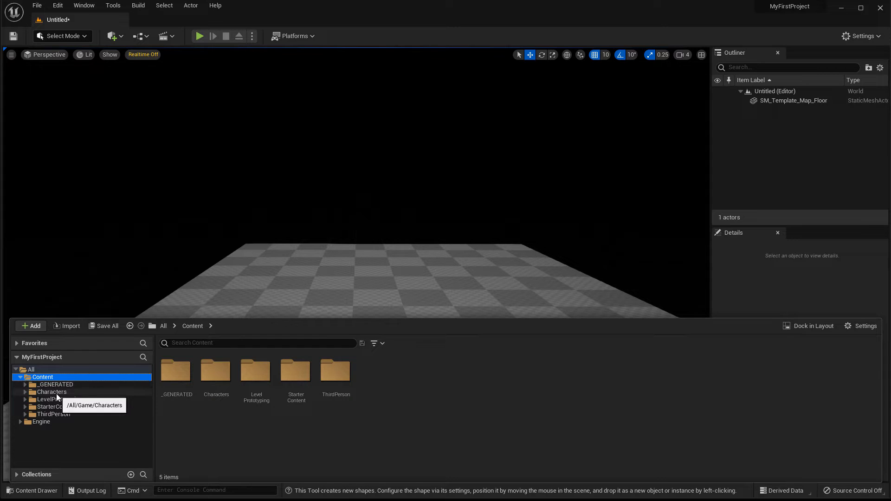
pyautogui.click(56, 394)
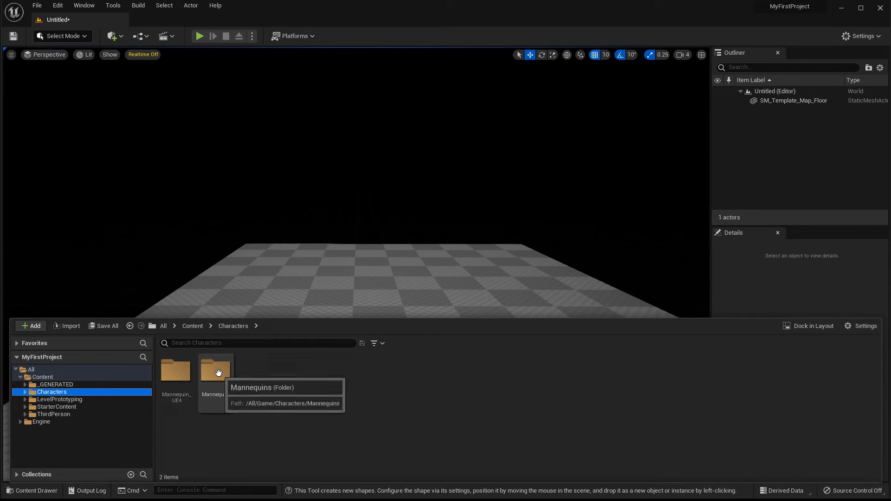
pyautogui.press('Right')
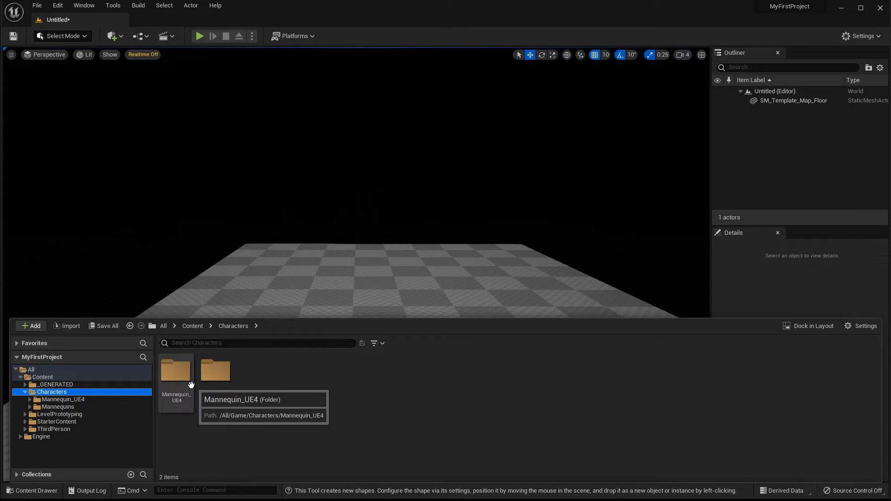
pyautogui.doubleClick(180, 374)
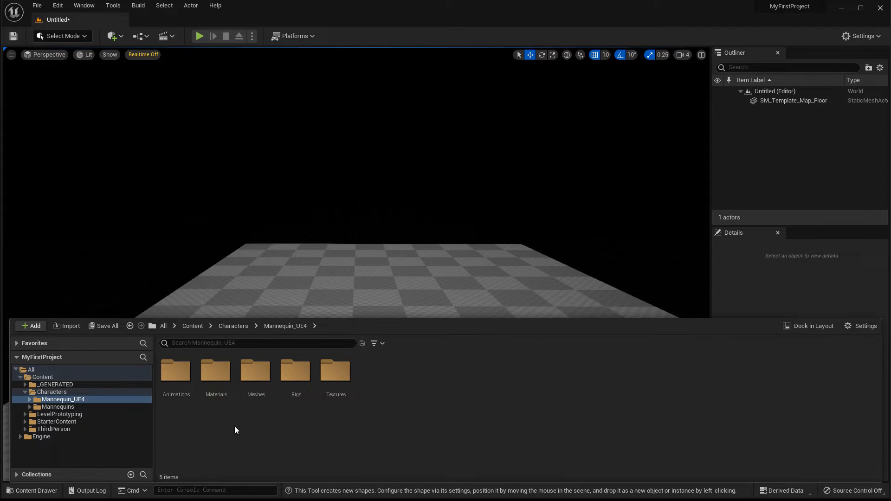
pyautogui.doubleClick(256, 371)
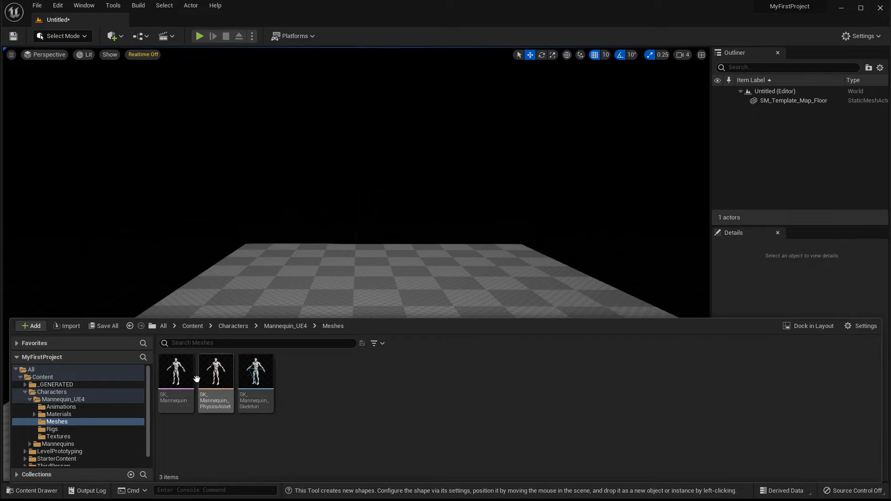
pyautogui.click(176, 369)
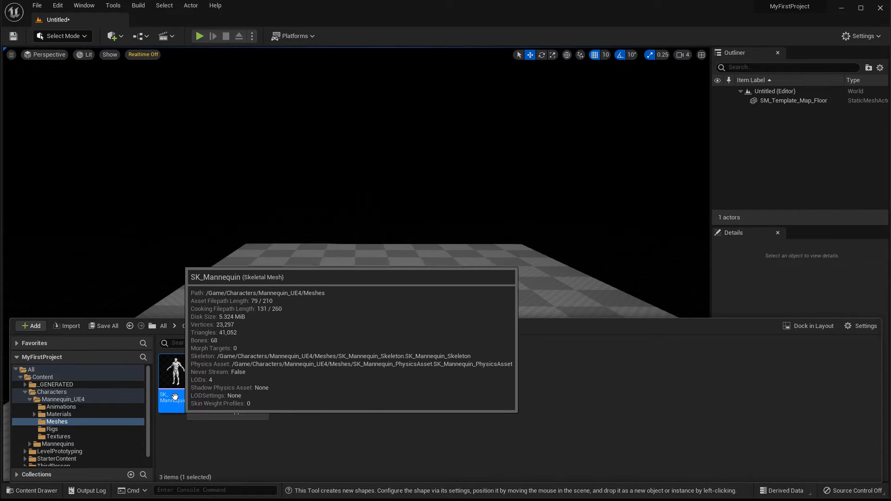
pyautogui.moveTo(191, 394); pyautogui.dragTo(337, 310)
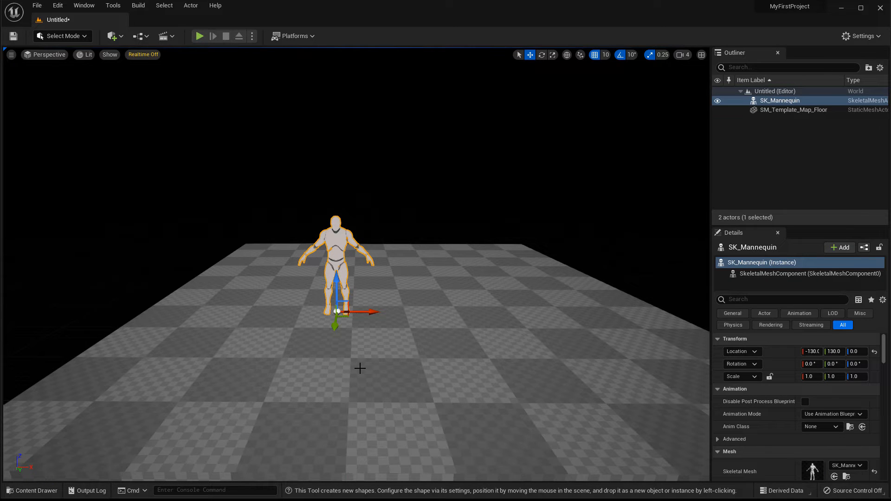
pyautogui.moveTo(366, 384); pyautogui.dragTo(413, 388, button='right')
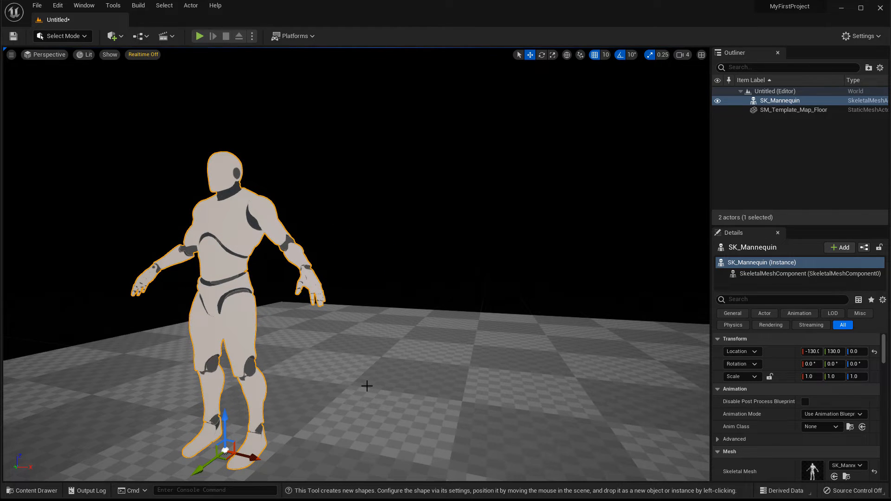
pyautogui.scroll(-5, 367, 386)
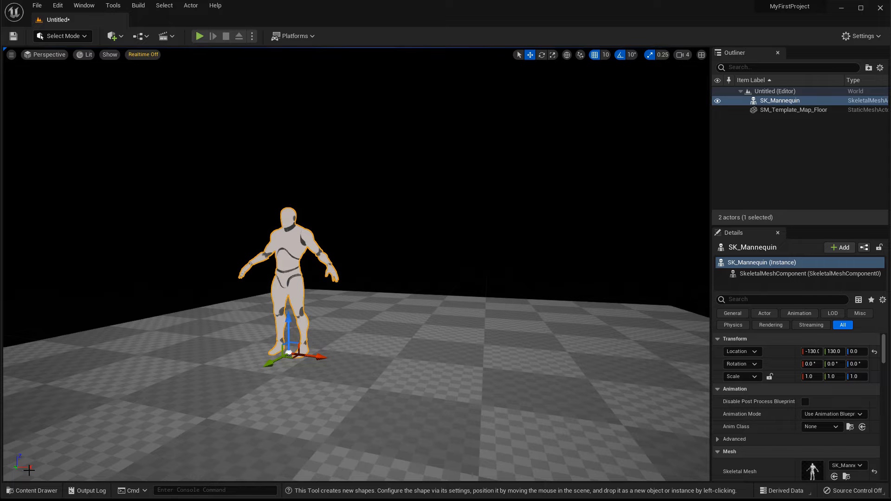
# Step: Place the SKM_Manny_Simple skeletal mesh from Content/Characters/Mannequins/Meshes on the floor beside the SK_Mannequin
pyautogui.click(36, 491)
pyautogui.click(366, 267)
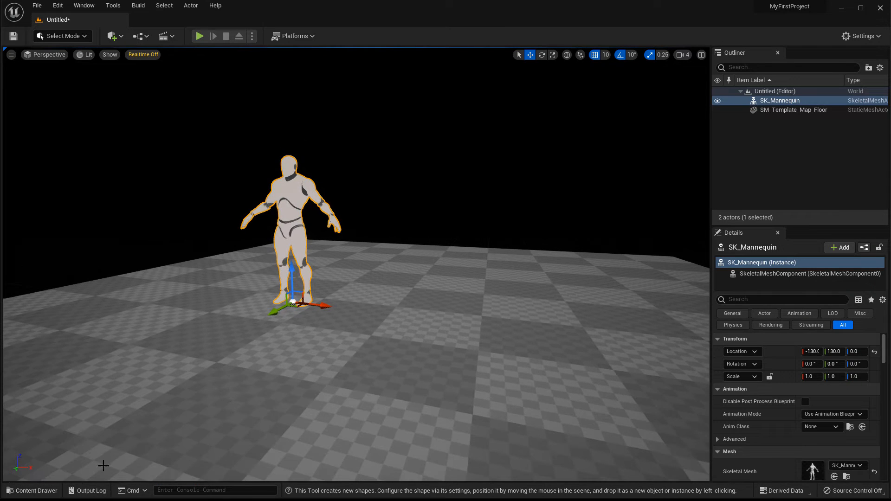
pyautogui.click(28, 490)
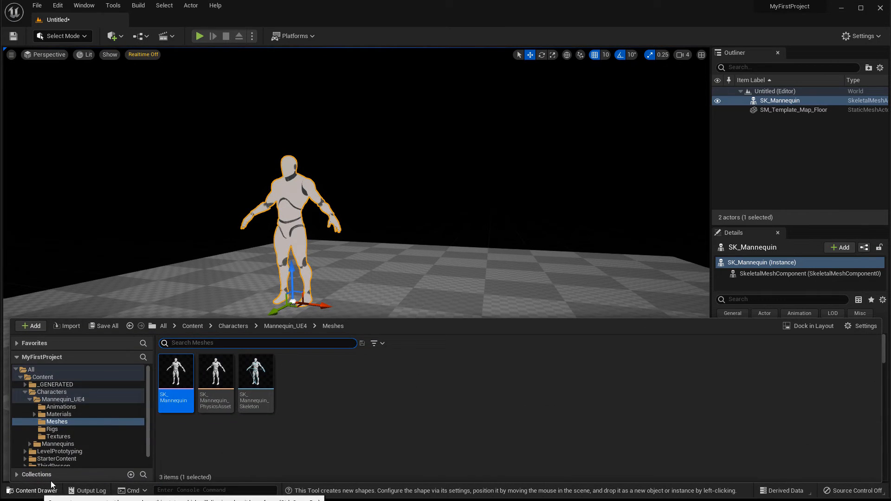
pyautogui.click(61, 400)
pyautogui.click(59, 392)
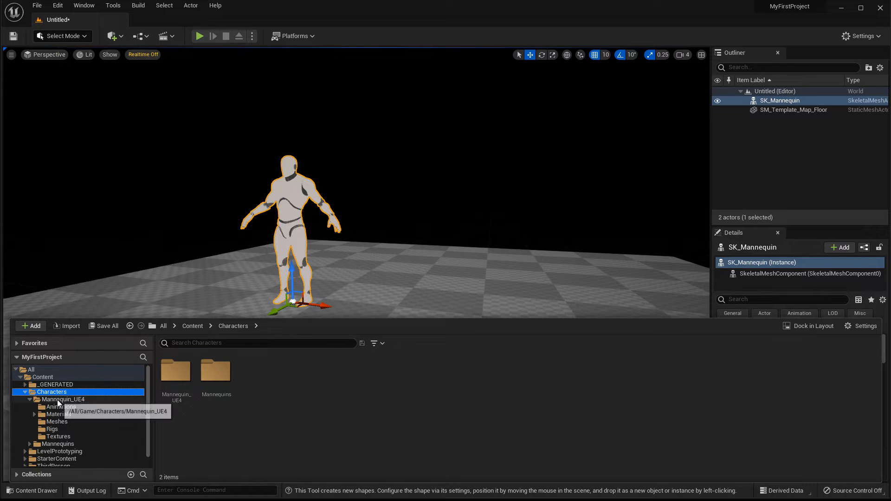
pyautogui.doubleClick(215, 370)
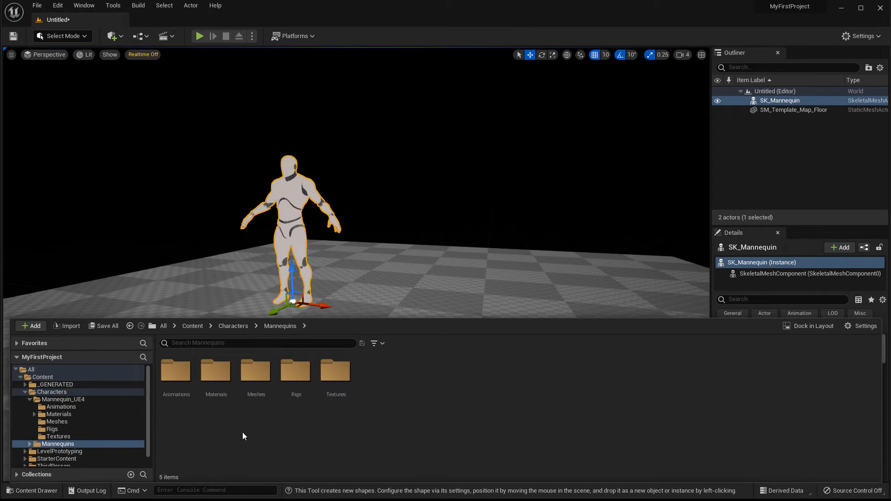
pyautogui.doubleClick(246, 407)
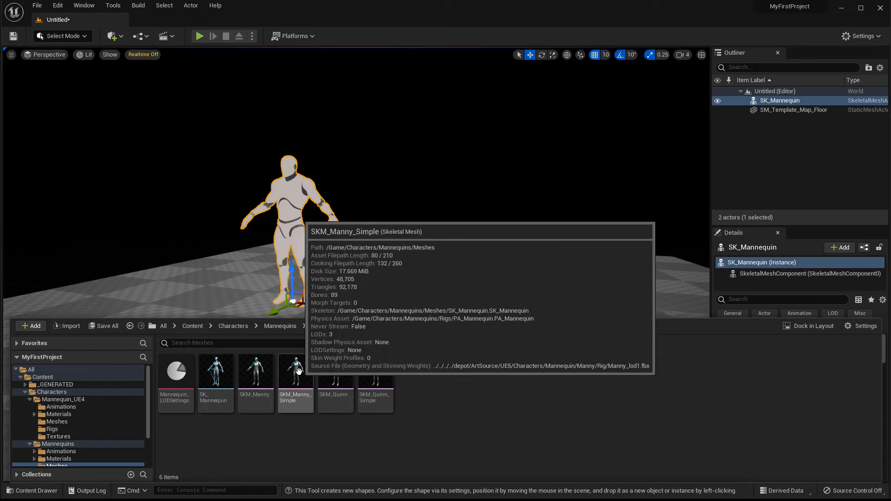
pyautogui.click(378, 368)
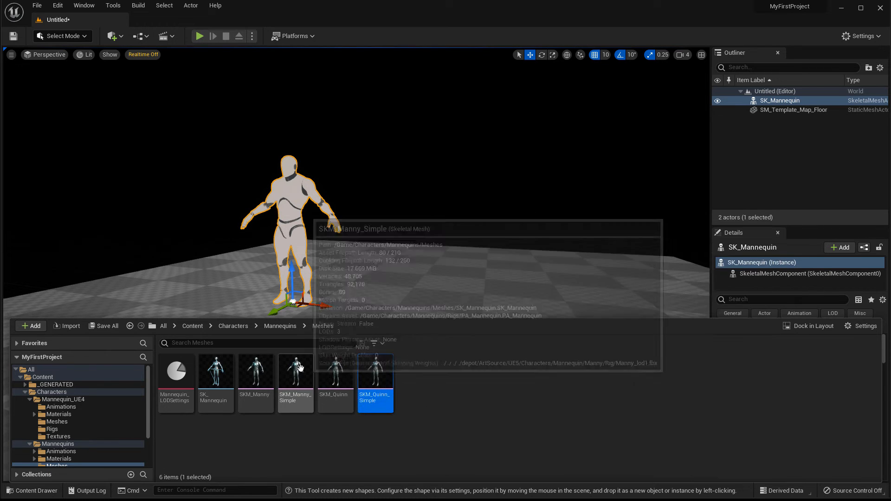
pyautogui.click(295, 371)
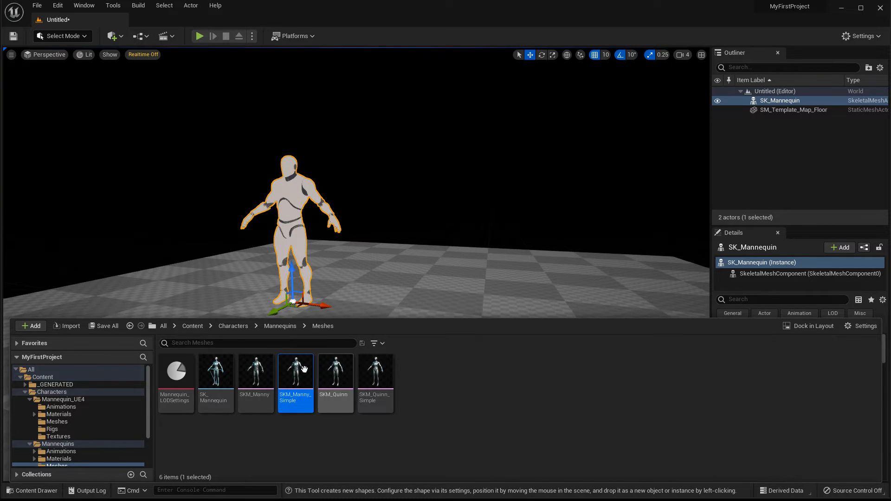
pyautogui.moveTo(304, 370); pyautogui.dragTo(405, 315)
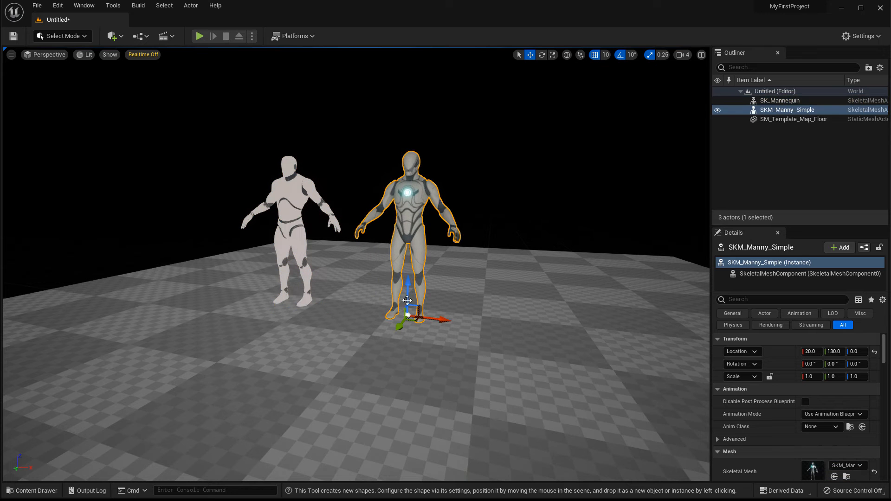
# Step: Place the SKM_Quinn_Simple skeletal mesh on the floor next to SKM_Manny_Simple, in line with the two mannequins
pyautogui.moveTo(296, 236); pyautogui.dragTo(436, 236, button='right')
pyautogui.press('a')
pyautogui.press('s')
pyautogui.moveTo(297, 281); pyautogui.dragTo(332, 282, button='right')
pyautogui.hotkey('ctrl', 'space')
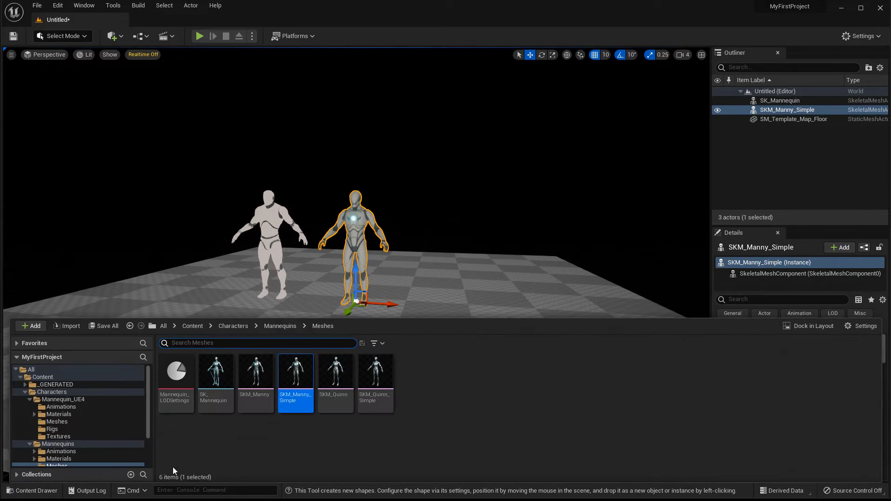
pyautogui.moveTo(376, 374); pyautogui.dragTo(426, 315)
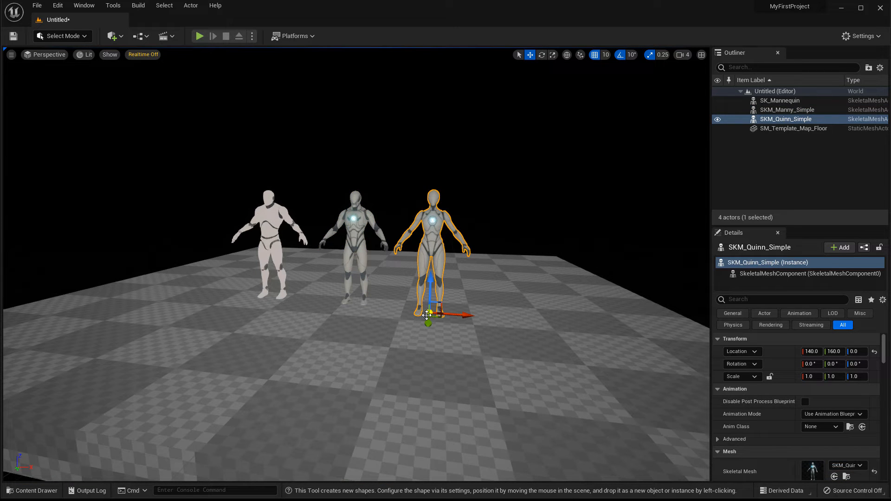
# Step: Delete SKM_Manny_Simple and SKM_Quinn_Simple from the level, keeping only SK_Mannequin on the floor
pyautogui.click(269, 231)
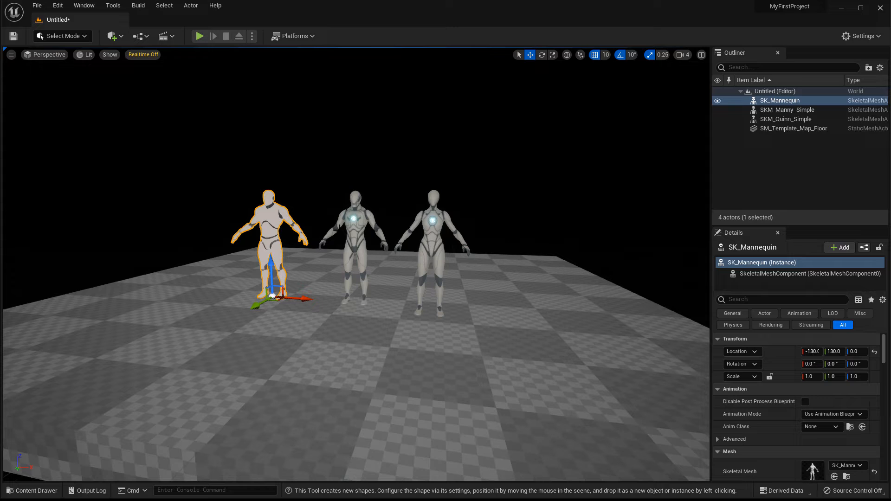
pyautogui.click(351, 221)
pyautogui.press('Delete')
pyautogui.click(429, 226)
pyautogui.press('Delete')
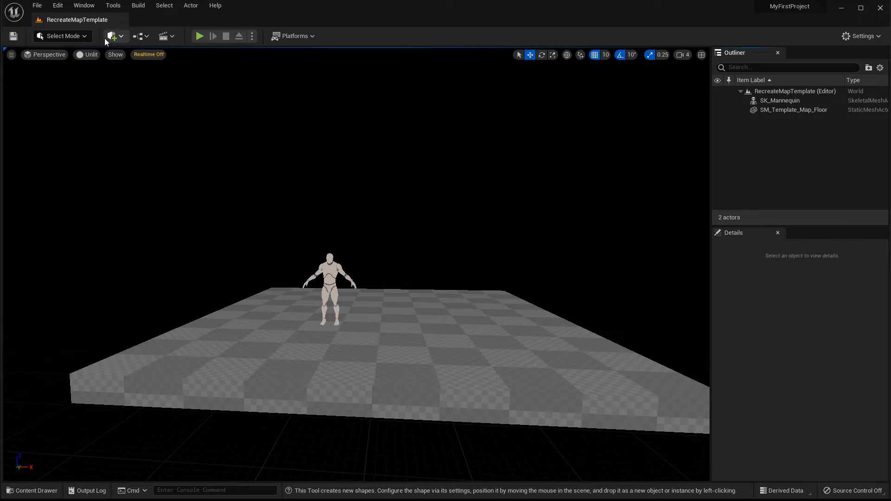
# Step: Add a Directional Light actor to the level
pyautogui.click(121, 35)
pyautogui.moveTo(143, 122)
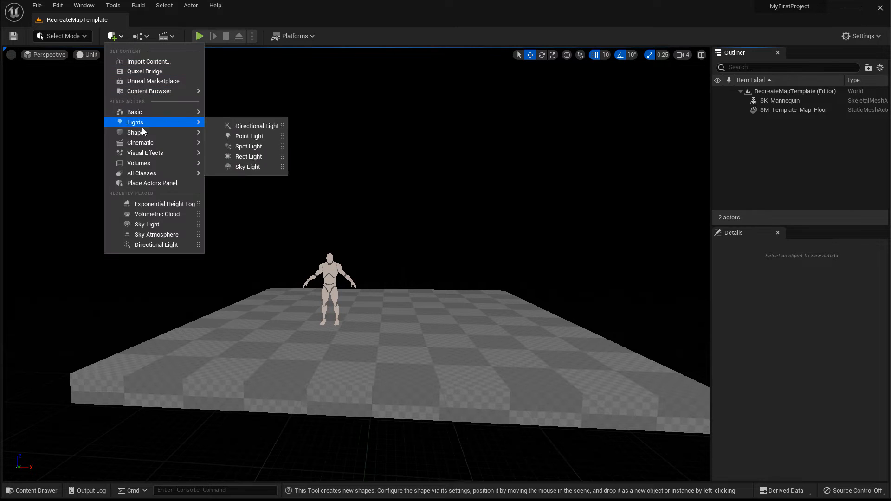
pyautogui.click(239, 127)
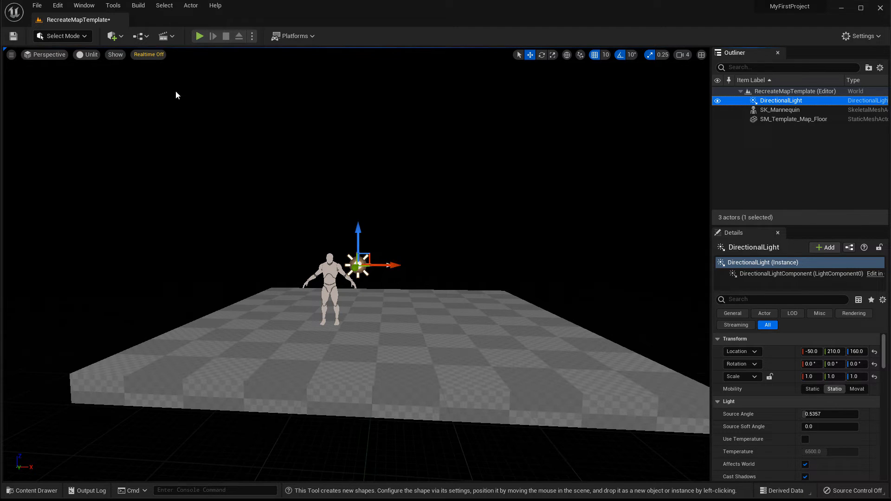
# Step: Switch the viewport from Unlit to Lit view mode and turn on realtime rendering
pyautogui.click(89, 55)
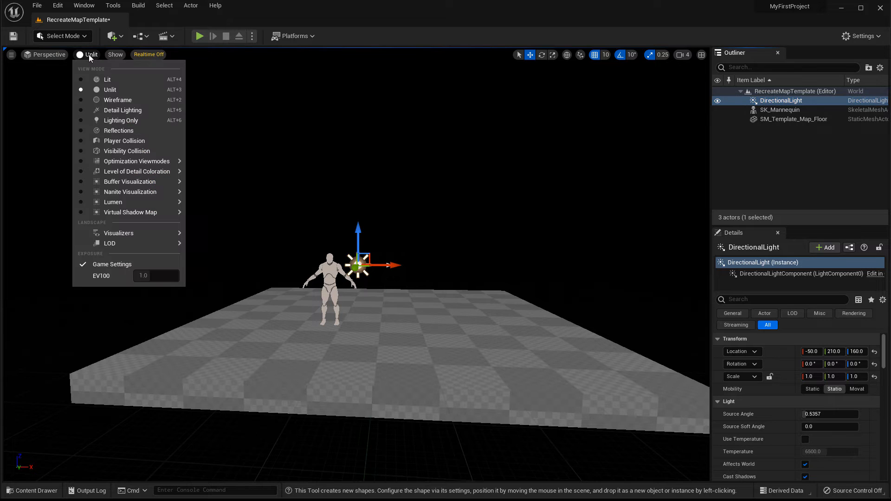
pyautogui.click(103, 79)
pyautogui.moveTo(356, 265); pyautogui.dragTo(356, 290, button='right')
pyautogui.hotkey('ctrl', 'r')
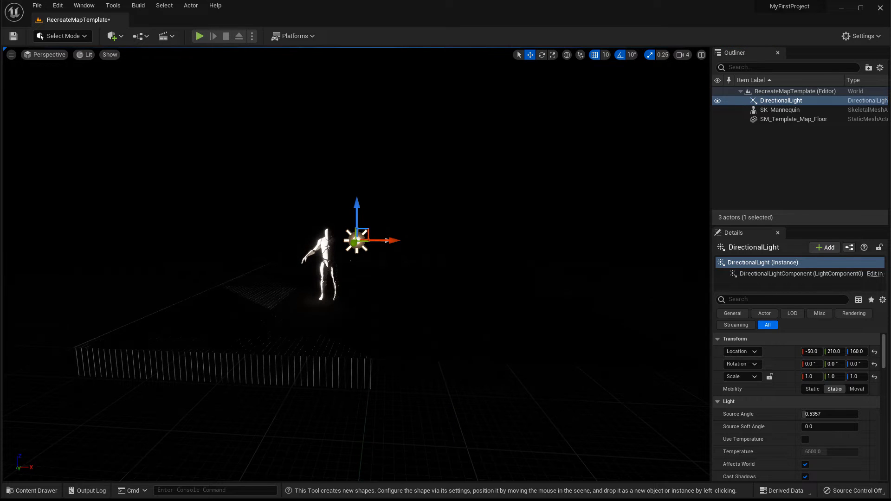
# Step: Move the directional light along the Y axis to 420, away from the mannequin
pyautogui.moveTo(356, 265); pyautogui.dragTo(297, 241, button='right')
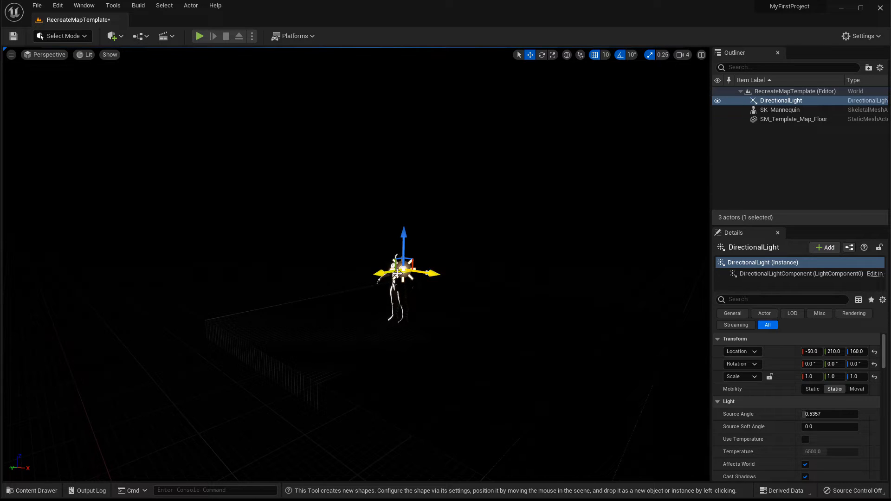
pyautogui.moveTo(386, 272); pyautogui.dragTo(299, 260)
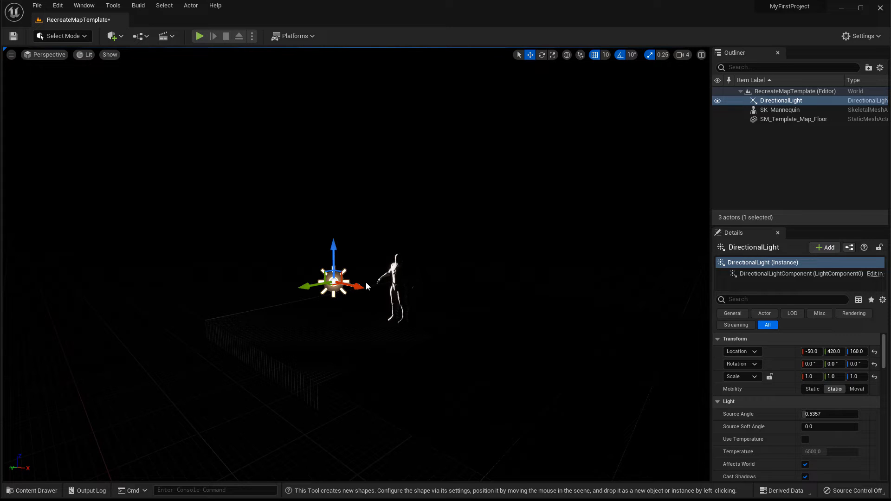
# Step: Rotate the directional light to -30° on Y and -60° on Z, and set its mobility to Movable
pyautogui.press('e')
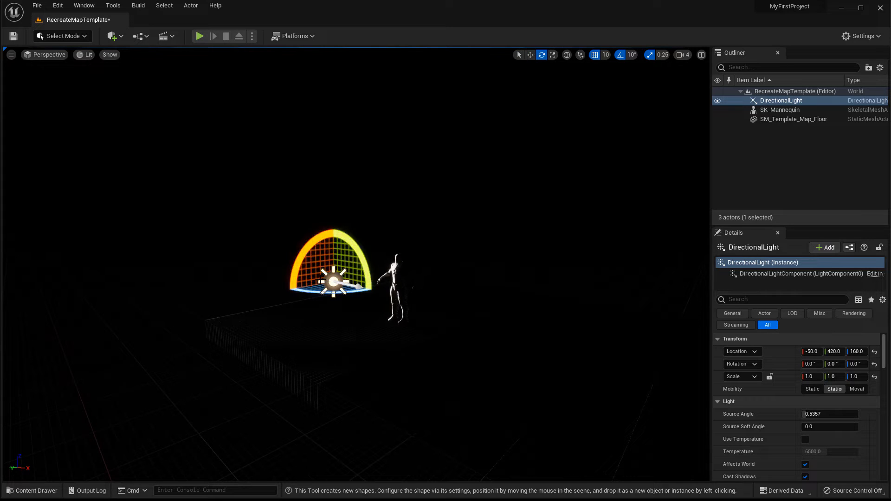
pyautogui.moveTo(358, 252); pyautogui.dragTo(364, 308)
pyautogui.moveTo(311, 290); pyautogui.dragTo(430, 316)
pyautogui.moveTo(430, 315); pyautogui.dragTo(398, 264, button='right')
pyautogui.moveTo(340, 214); pyautogui.dragTo(294, 213)
pyautogui.moveTo(444, 314); pyautogui.dragTo(505, 304, button='right')
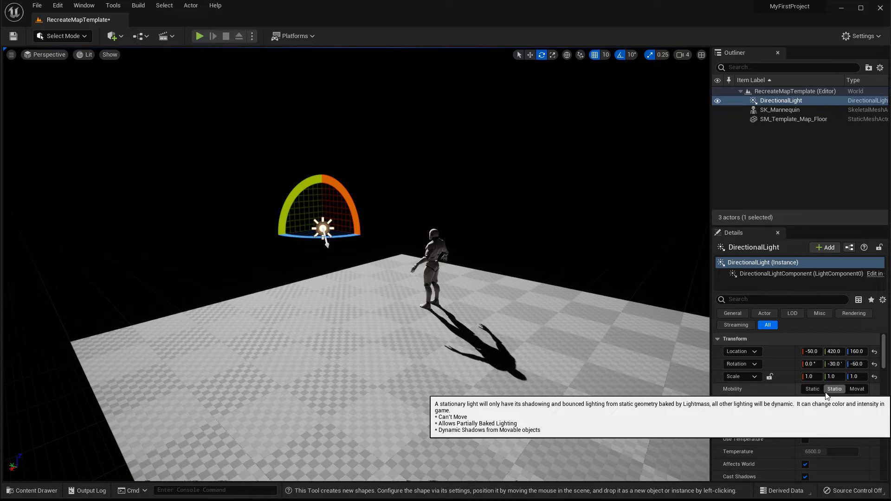
pyautogui.click(857, 389)
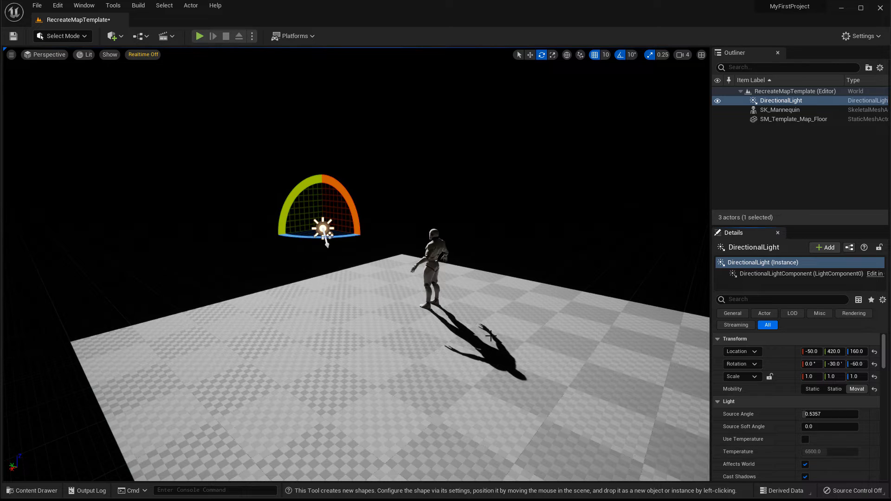
# Step: Add a Sky Atmosphere actor to the level
pyautogui.moveTo(395, 288); pyautogui.dragTo(383, 246, button='right')
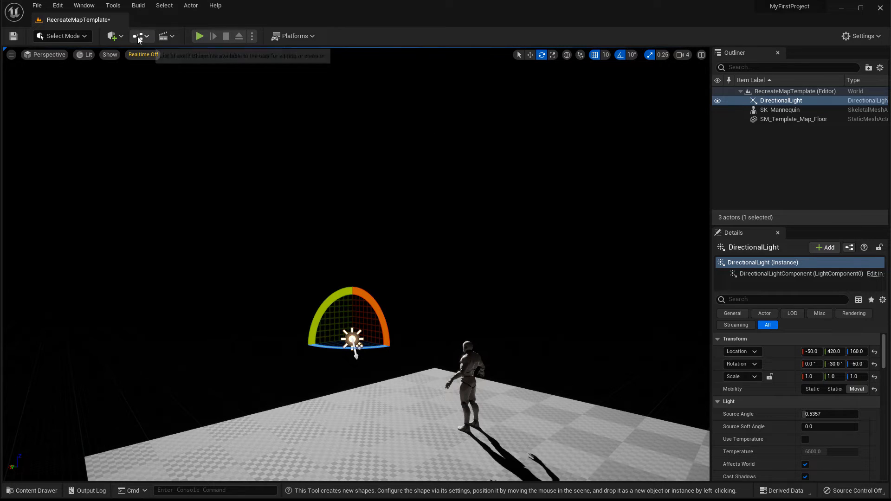
pyautogui.click(121, 38)
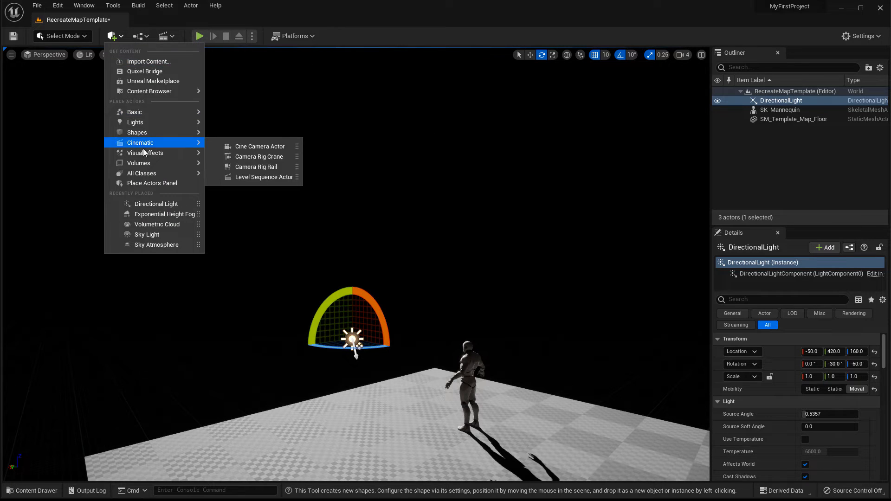
pyautogui.moveTo(147, 158)
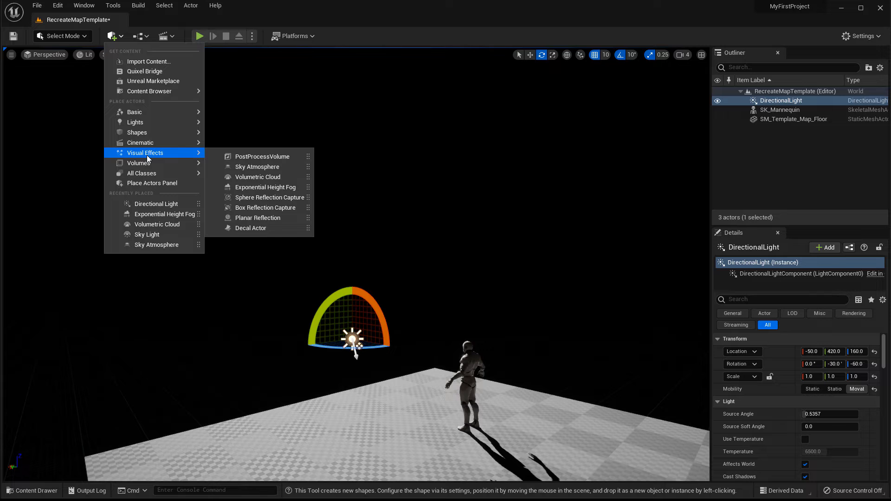
pyautogui.click(248, 167)
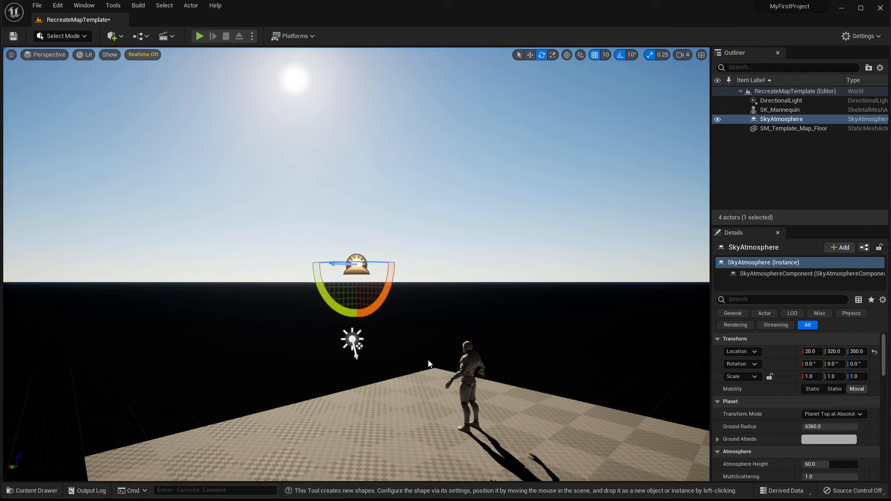
# Step: Turn the directional light's Atmosphere Sun Light option off and back on to compare its effect on the sky
pyautogui.moveTo(428, 360); pyautogui.dragTo(438, 341, button='right')
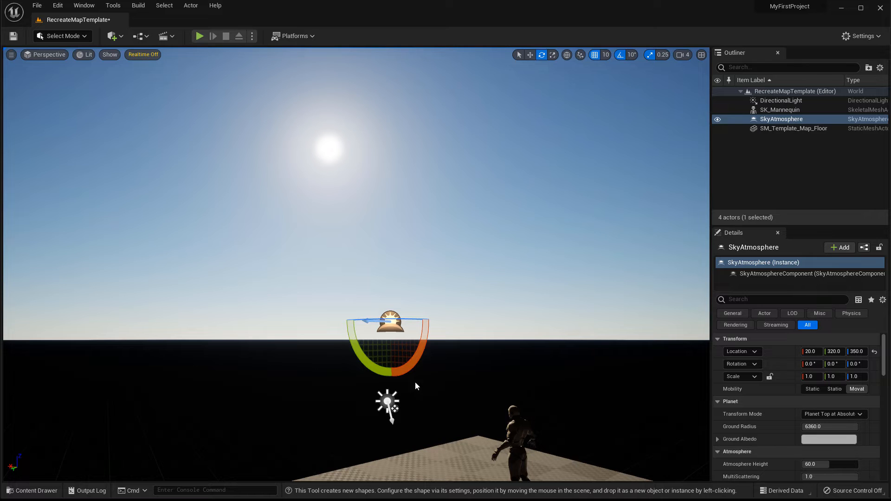
pyautogui.click(387, 401)
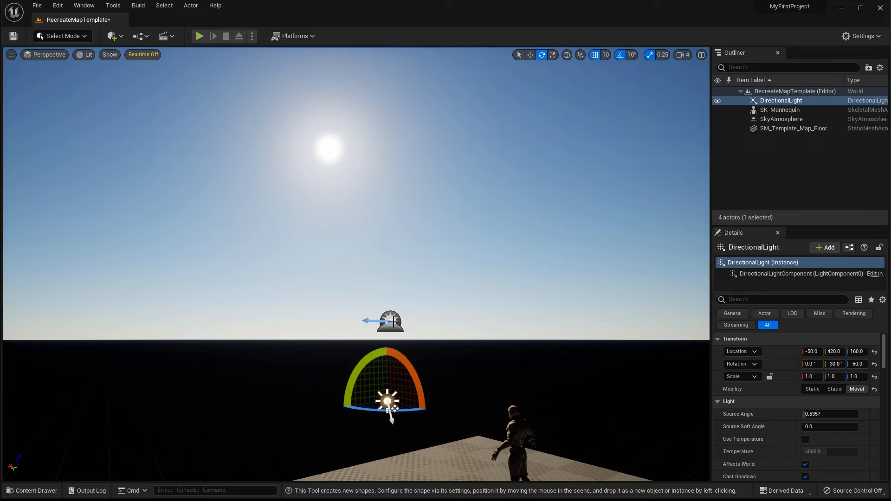
pyautogui.press('r')
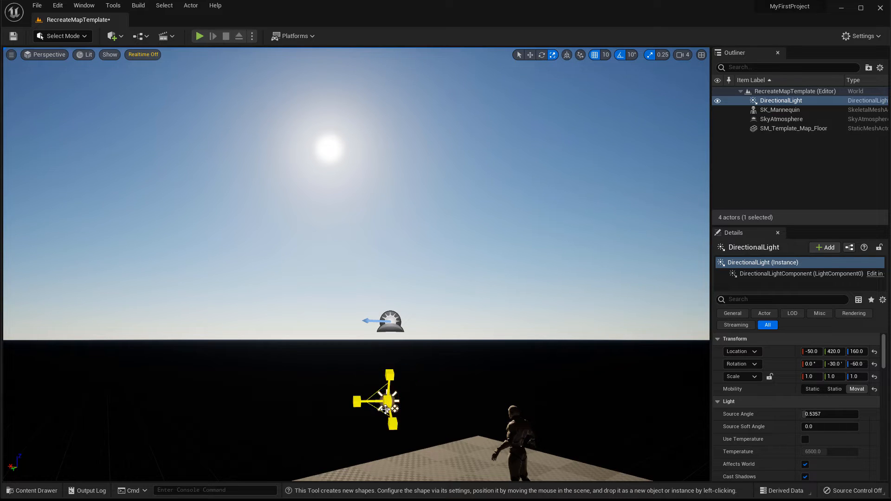
pyautogui.press('w')
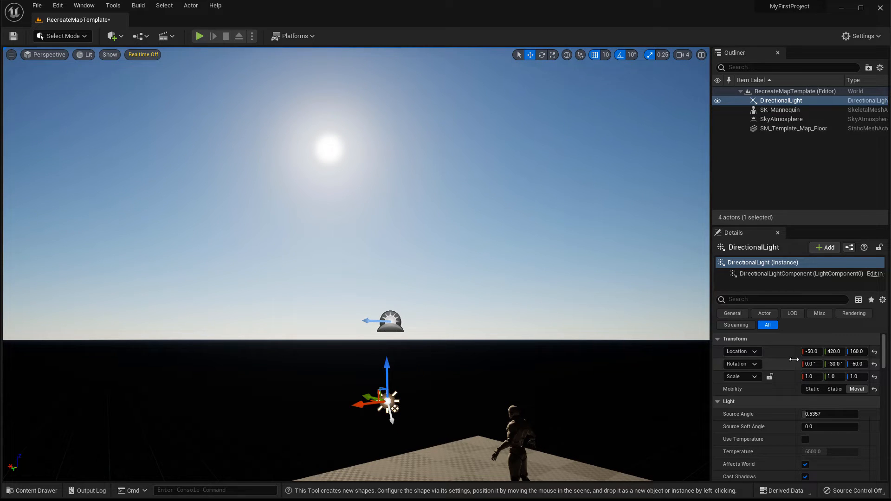
pyautogui.moveTo(885, 354); pyautogui.dragTo(887, 431)
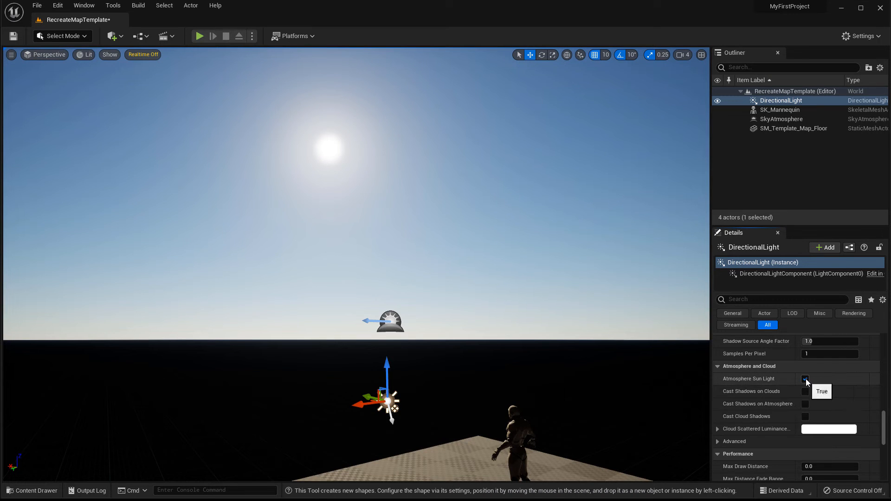
pyautogui.click(805, 379)
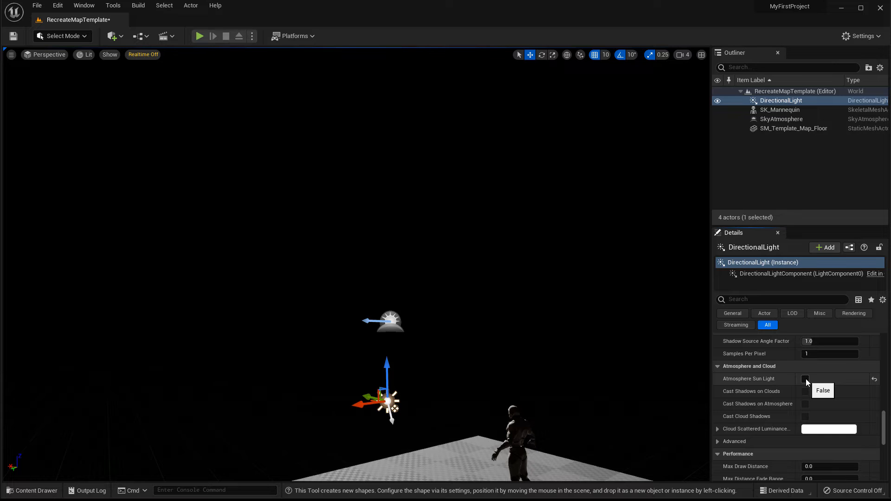
pyautogui.click(805, 379)
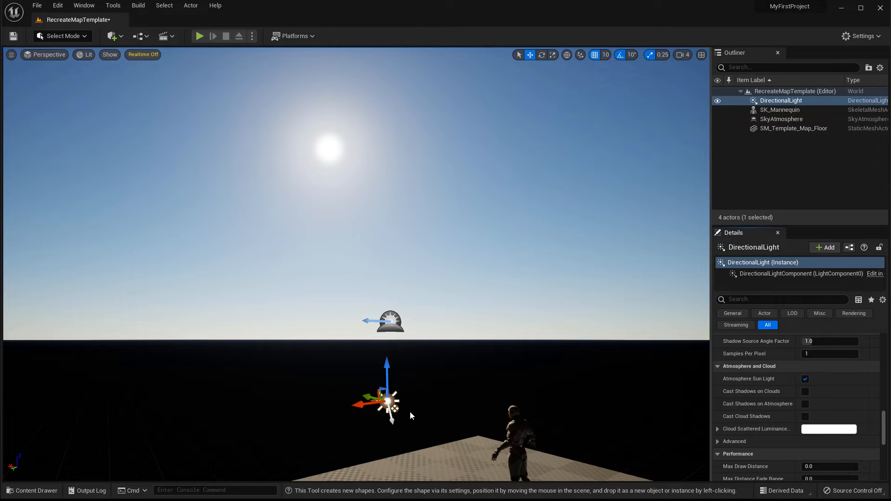
# Step: Rotate the directional light to bring the sun down toward the horizon, and undo the last two rotations
pyautogui.moveTo(430, 398); pyautogui.dragTo(429, 399, button='right')
pyautogui.press('e')
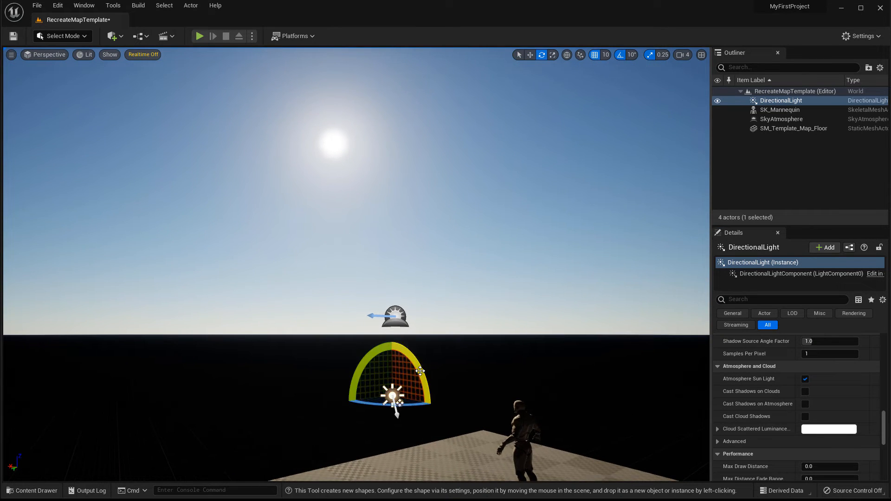
pyautogui.moveTo(402, 347); pyautogui.dragTo(383, 343)
pyautogui.moveTo(422, 405); pyautogui.dragTo(404, 406)
pyautogui.moveTo(373, 349); pyautogui.dragTo(364, 357)
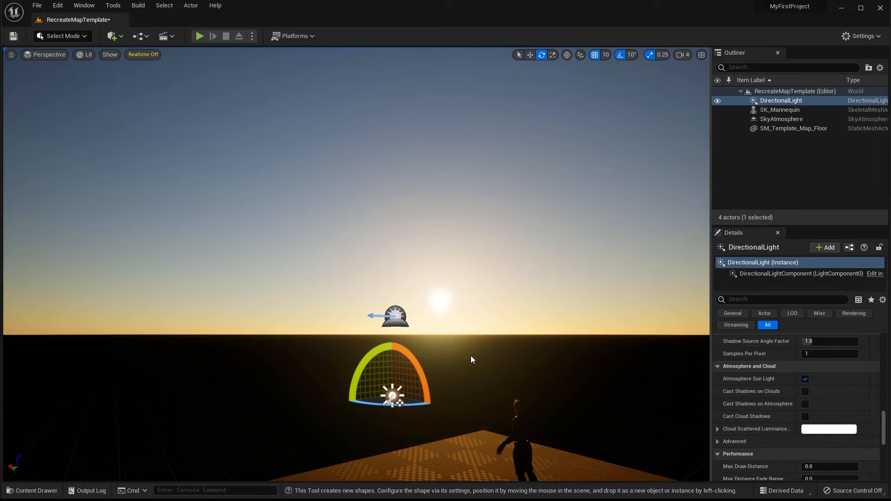
pyautogui.hotkey('ctrl', 'z')
pyautogui.hotkey('ctrl', 'z')
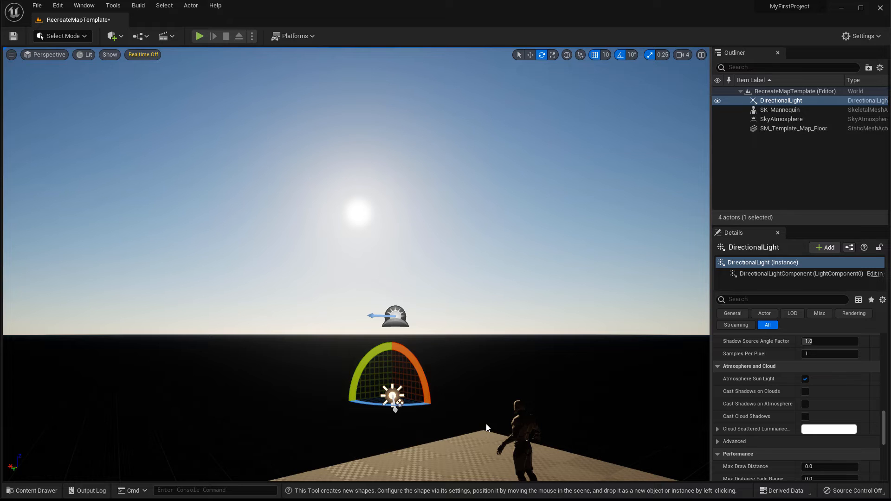
# Step: Rotate the directional light so the mannequin's shadow falls diagonally across the floor
pyautogui.moveTo(485, 425); pyautogui.dragTo(486, 398, button='right')
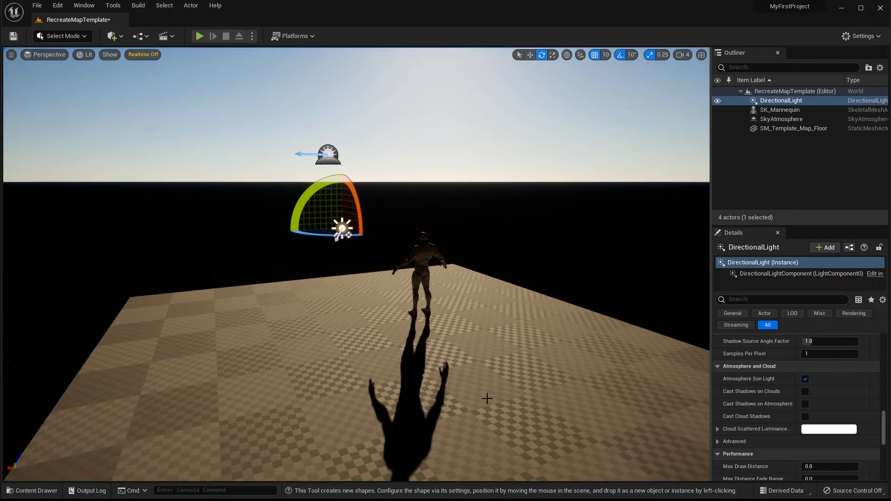
pyautogui.moveTo(311, 190); pyautogui.dragTo(423, 281)
pyautogui.moveTo(469, 353); pyautogui.dragTo(570, 389, button='right')
pyautogui.press('r')
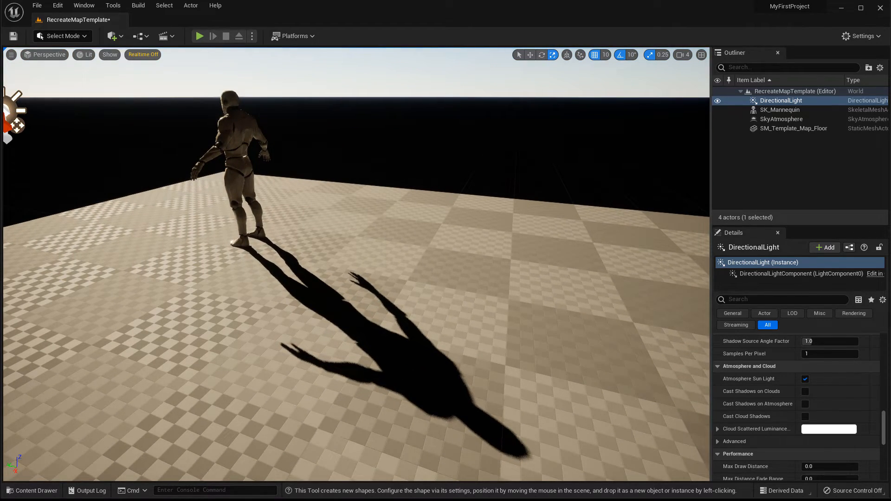
# Step: Examine the darkness of the mannequin's shadow on the floor and compare it with the surrounding sky
pyautogui.moveTo(342, 151); pyautogui.dragTo(341, 64, button='right')
pyautogui.moveTo(419, 218); pyautogui.dragTo(379, 270, button='right')
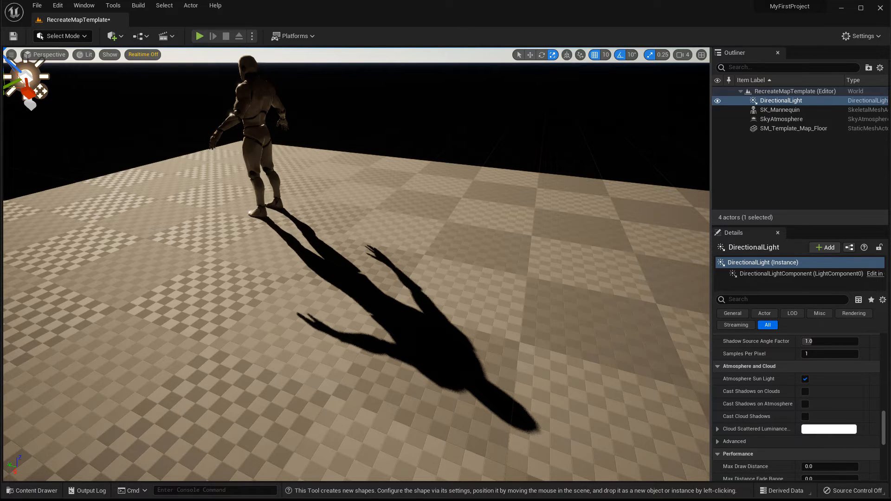
pyautogui.moveTo(387, 165); pyautogui.dragTo(358, 179, button='right')
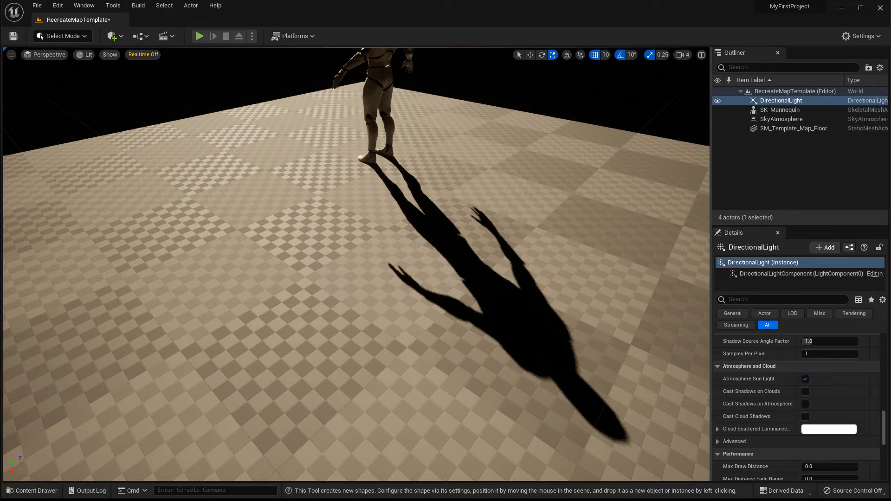
pyautogui.moveTo(488, 308); pyautogui.dragTo(530, 192, button='right')
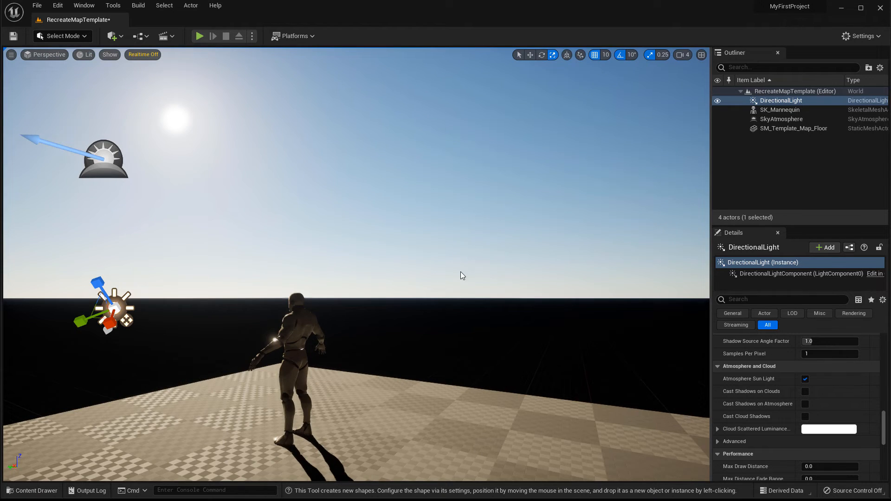
pyautogui.moveTo(460, 275); pyautogui.dragTo(442, 272, button='right')
pyautogui.press('s')
pyautogui.press('w')
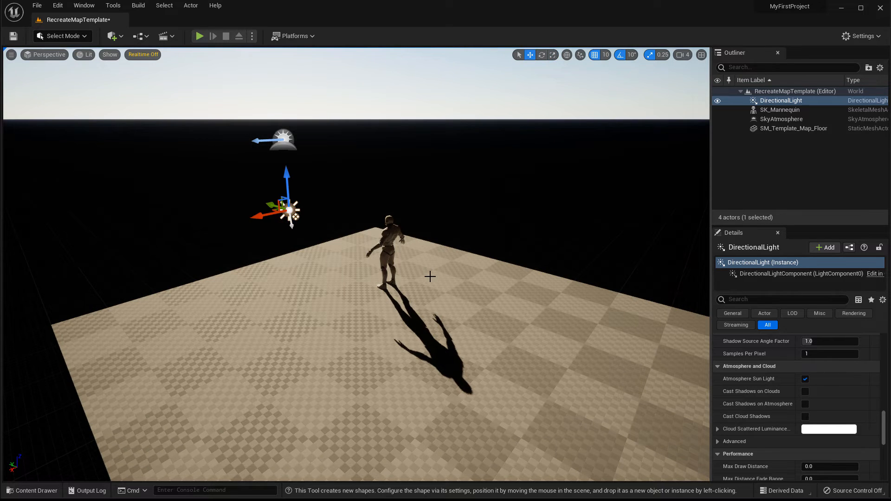
# Step: Add a Sky Light actor to the level
pyautogui.click(121, 37)
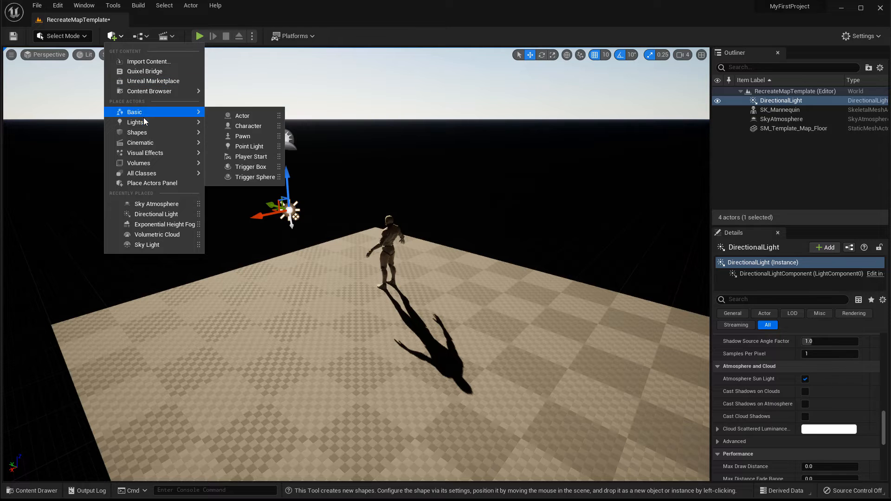
pyautogui.moveTo(143, 121)
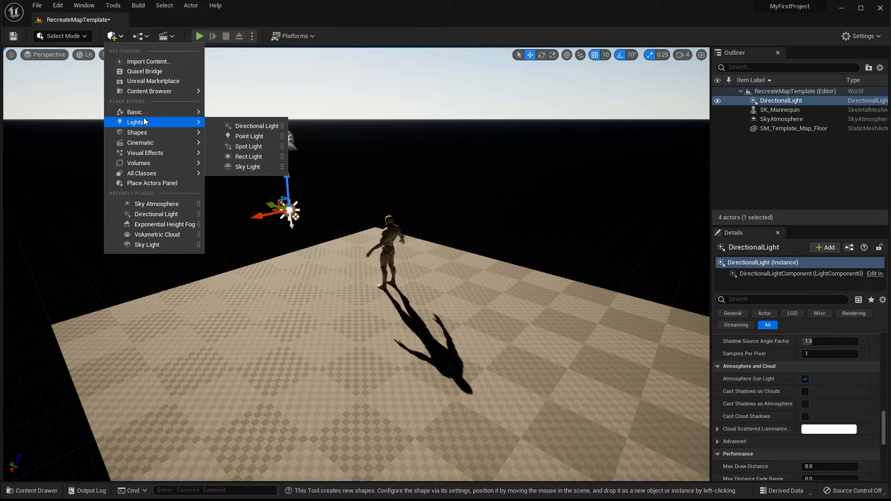
pyautogui.click(257, 167)
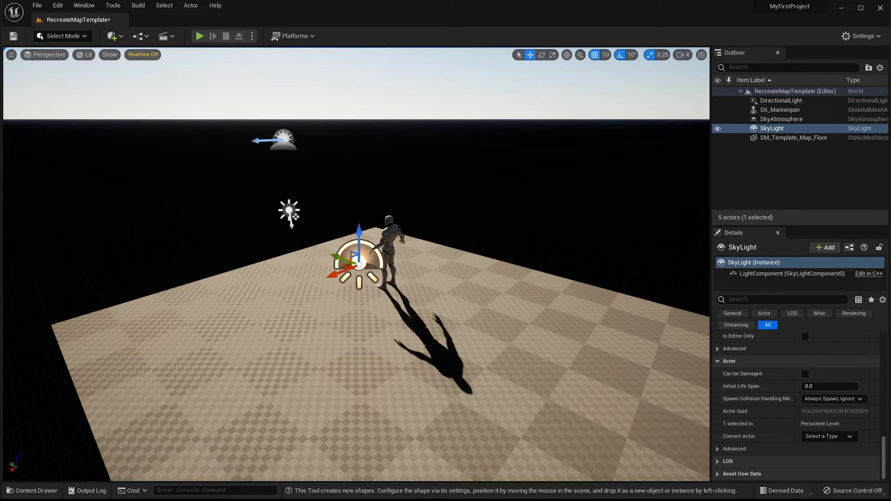
# Step: Examine how the sky light tints the mannequin's shadow compared with the sky colour, turning realtime rendering off
pyautogui.moveTo(355, 264); pyautogui.dragTo(320, 296, button='right')
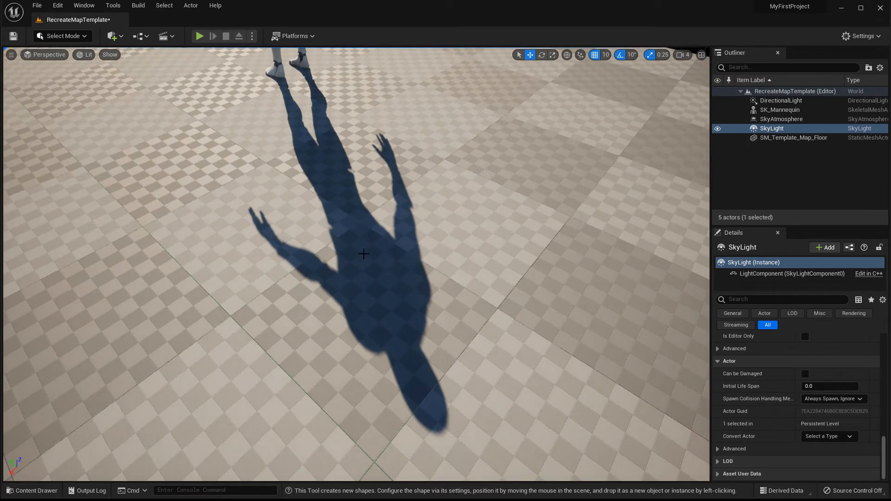
pyautogui.moveTo(363, 254); pyautogui.dragTo(371, 158, button='right')
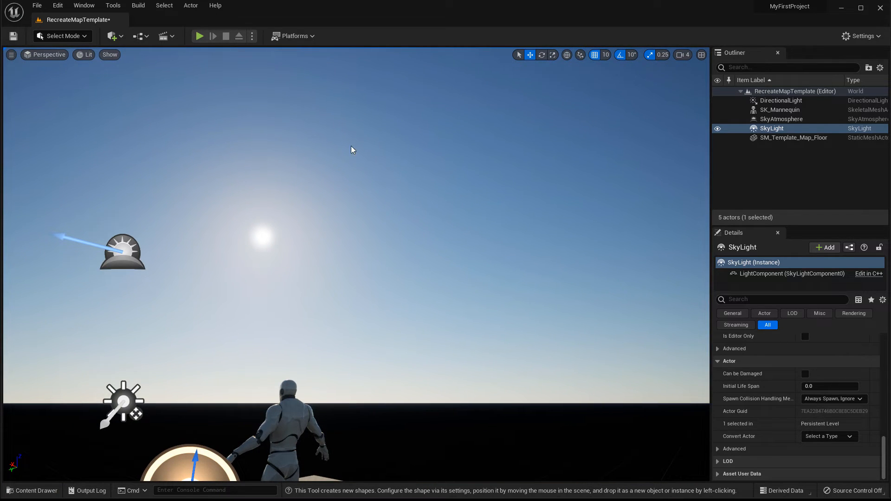
pyautogui.moveTo(489, 232); pyautogui.dragTo(404, 379, button='right')
pyautogui.moveTo(370, 313); pyautogui.dragTo(370, 274, button='right')
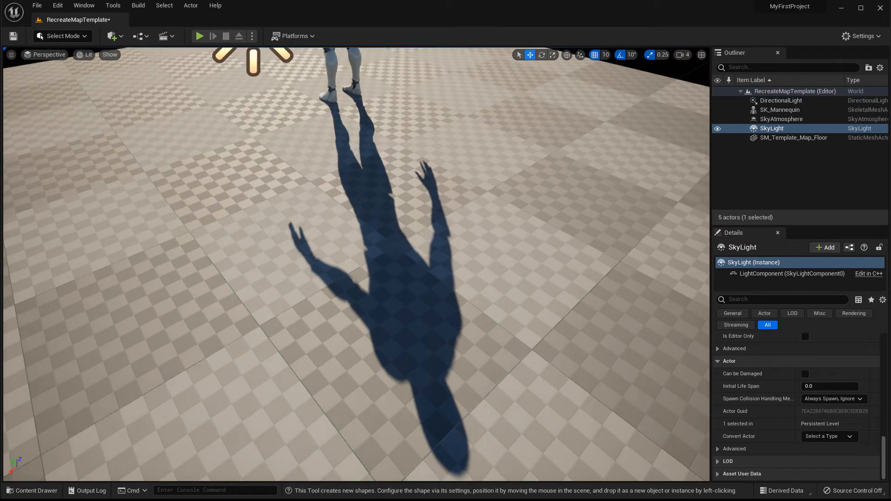
pyautogui.hotkey('ctrl', 'r')
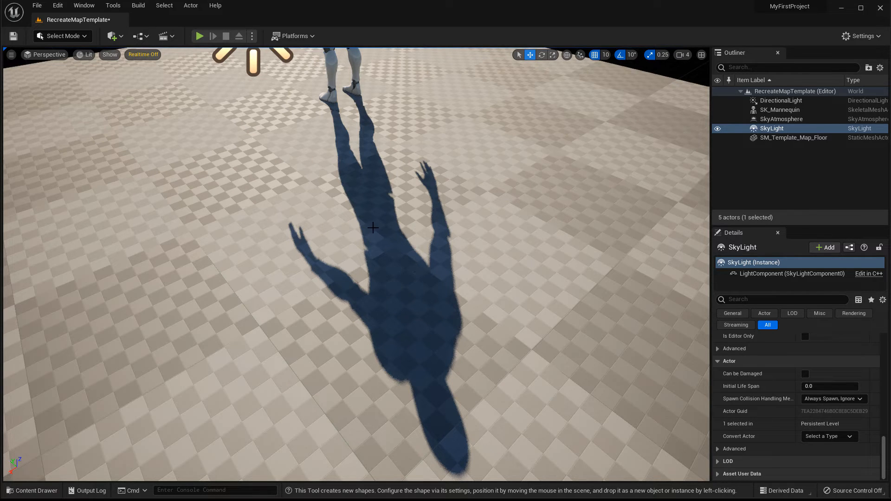
pyautogui.moveTo(375, 224); pyautogui.dragTo(379, 81, button='right')
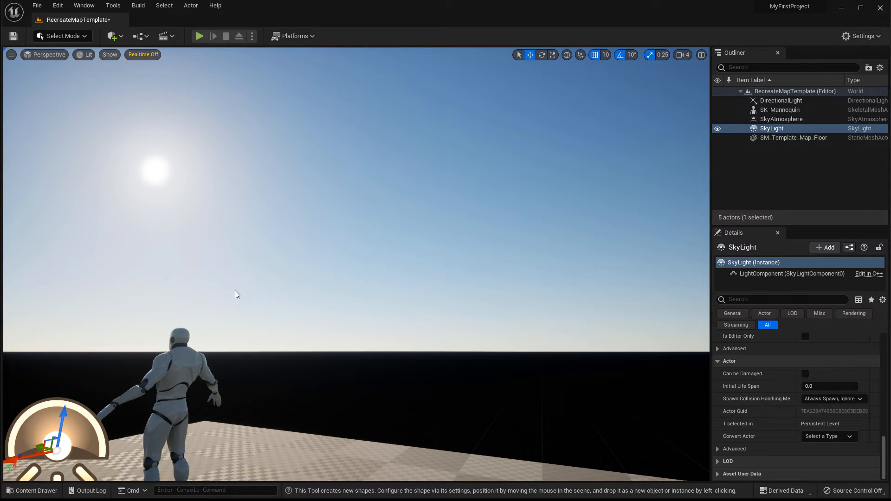
pyautogui.moveTo(272, 307)
pyautogui.mouseDown(button='right')
pyautogui.moveTo(251, 209)
pyautogui.moveTo(227, 292)
pyautogui.moveTo(269, 306)
pyautogui.mouseUp(button='right')
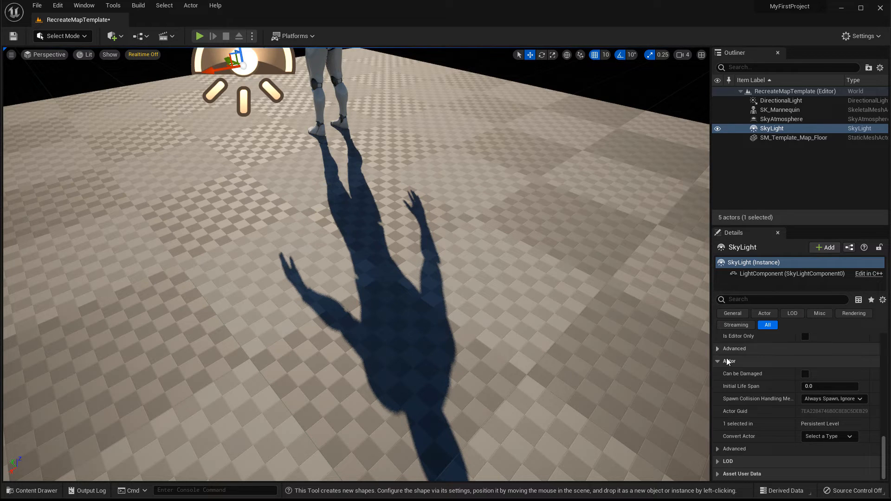
# Step: Set the sky light's mobility to Movable and enable its Real Time Capture option
pyautogui.scroll(2, 790, 381)
pyautogui.scroll(3, 789, 378)
pyautogui.moveTo(885, 418); pyautogui.dragTo(887, 333)
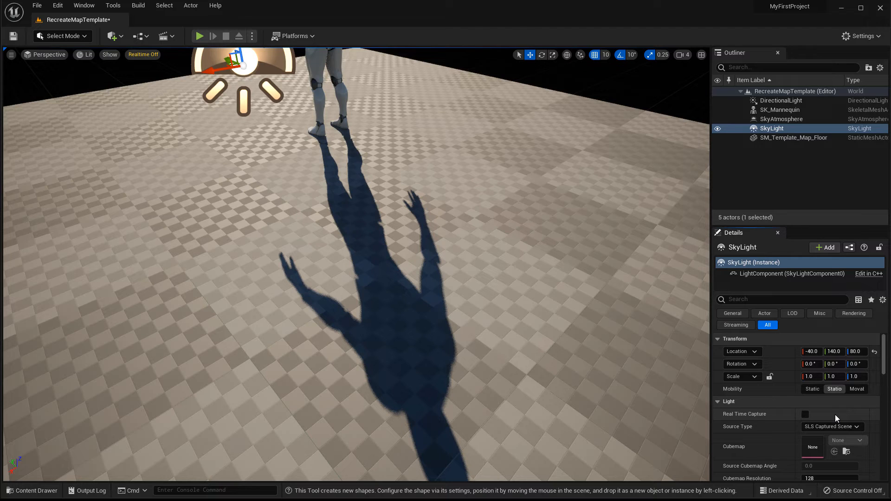
pyautogui.moveTo(737, 393)
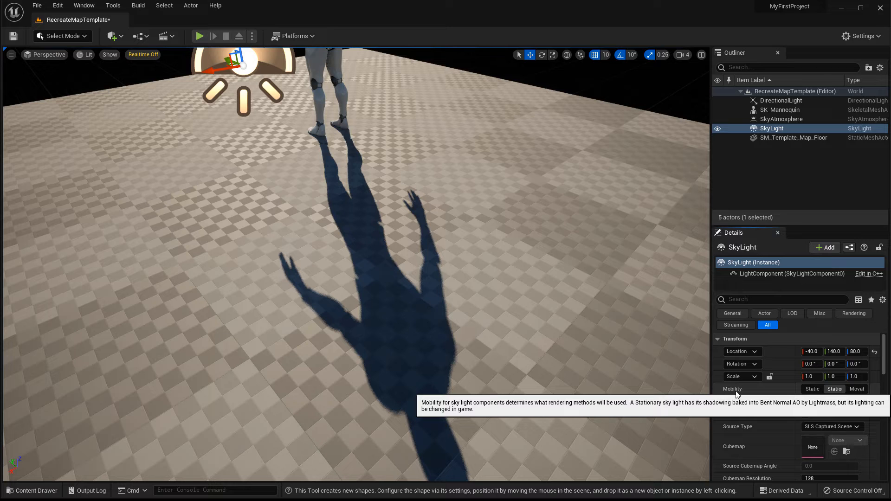
pyautogui.click(858, 391)
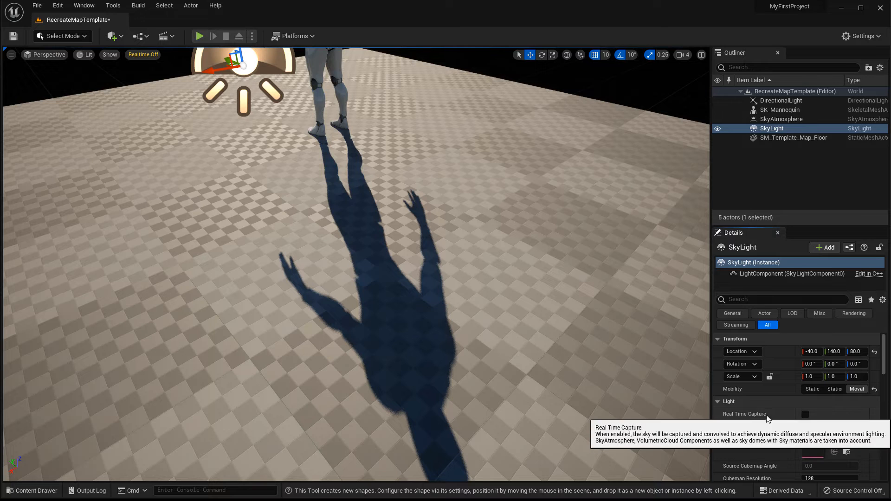
pyautogui.click(804, 413)
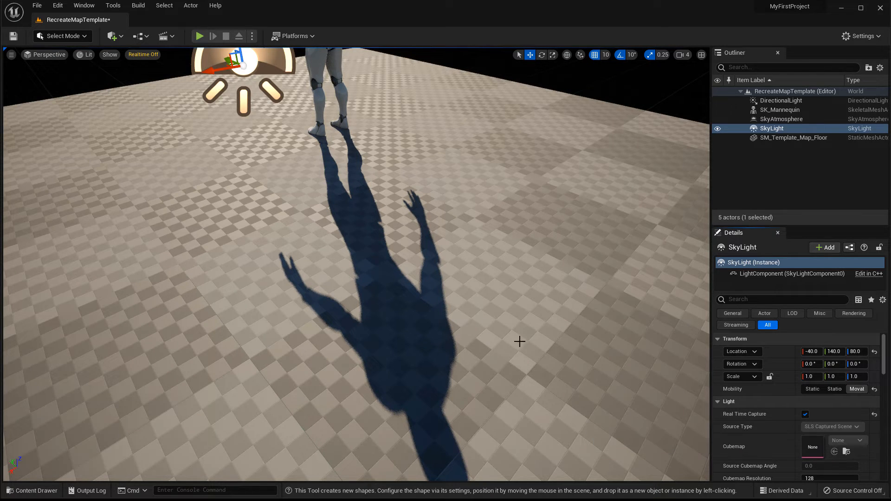
# Step: Rotate the directional light to lower the sun toward the horizon and examine the tint of the mannequin's lengthened shadow
pyautogui.press('s')
pyautogui.moveTo(494, 324); pyautogui.dragTo(270, 285, button='right')
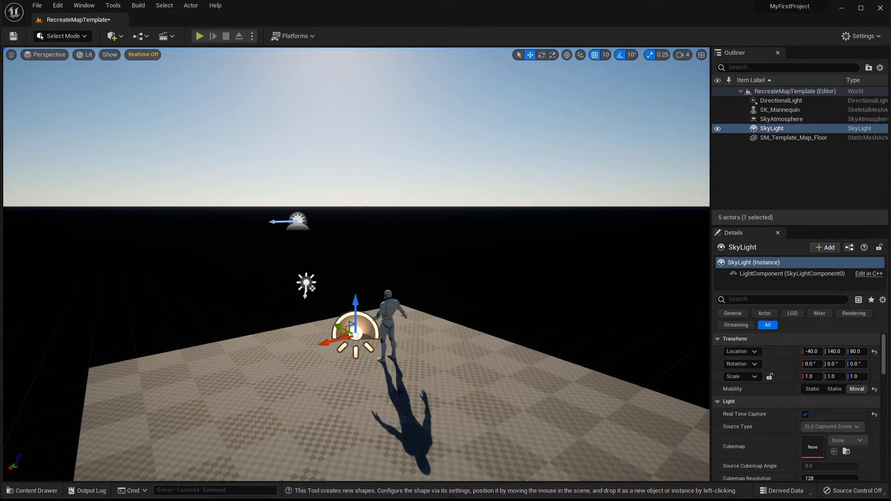
pyautogui.moveTo(397, 350); pyautogui.dragTo(401, 395, button='right')
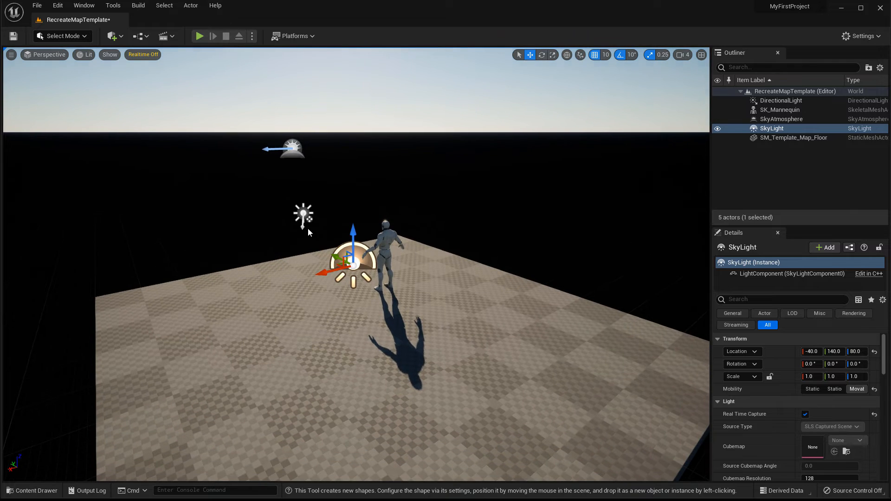
pyautogui.click(303, 213)
pyautogui.press('e')
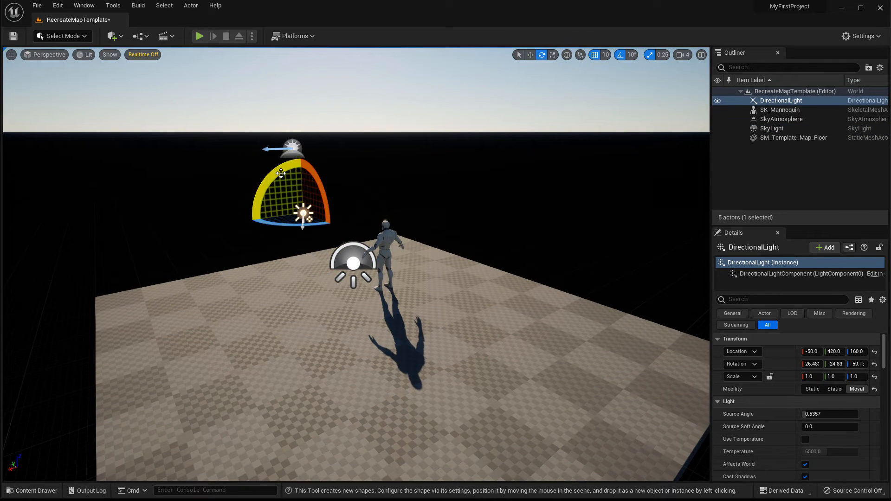
pyautogui.moveTo(275, 170); pyautogui.dragTo(241, 187)
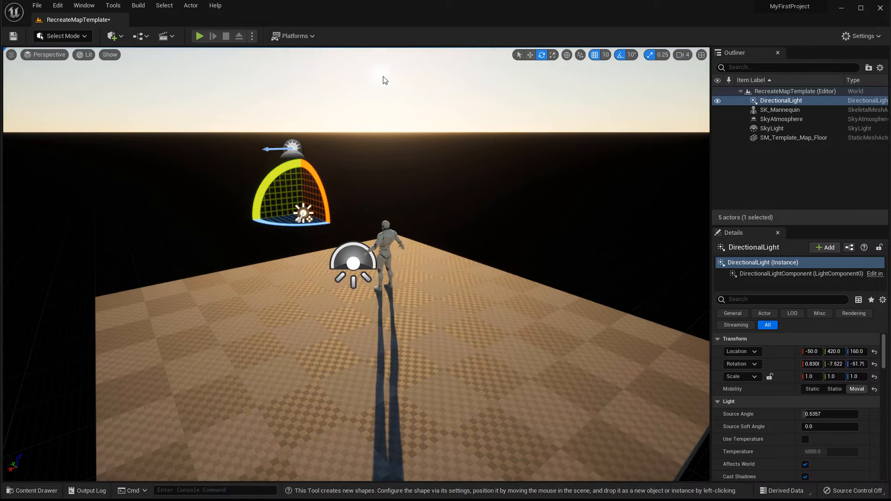
pyautogui.moveTo(391, 93); pyautogui.dragTo(390, 65, button='right')
pyautogui.moveTo(409, 232); pyautogui.dragTo(409, 278, button='right')
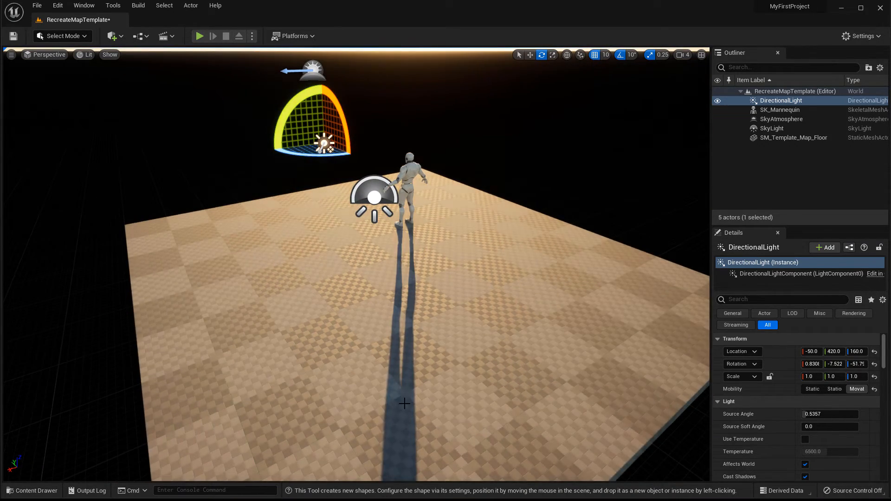
pyautogui.moveTo(403, 399); pyautogui.dragTo(403, 436, button='right')
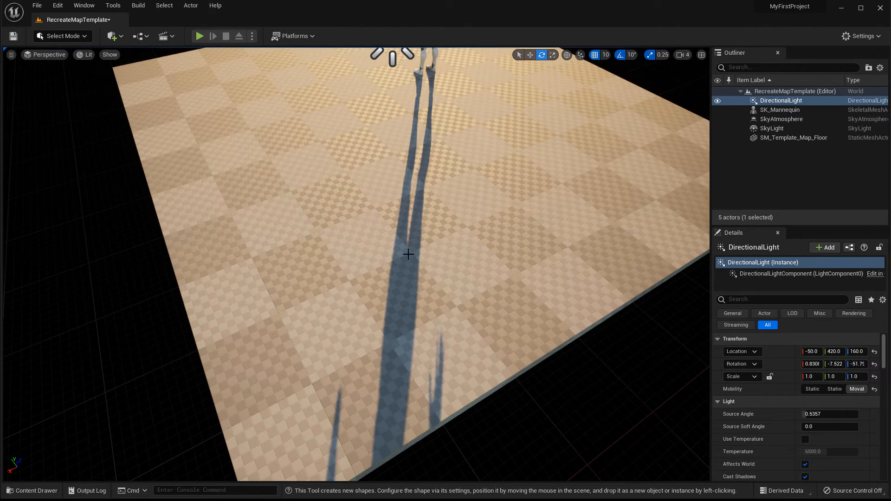
pyautogui.moveTo(409, 278); pyautogui.dragTo(409, 202, button='right')
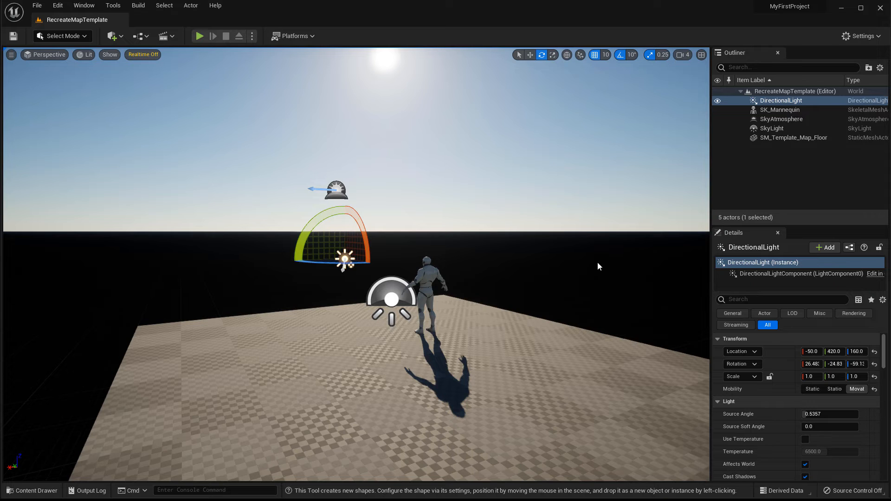
# Step: Add a Volumetric Cloud actor to the level
pyautogui.moveTo(560, 283); pyautogui.dragTo(520, 269, button='right')
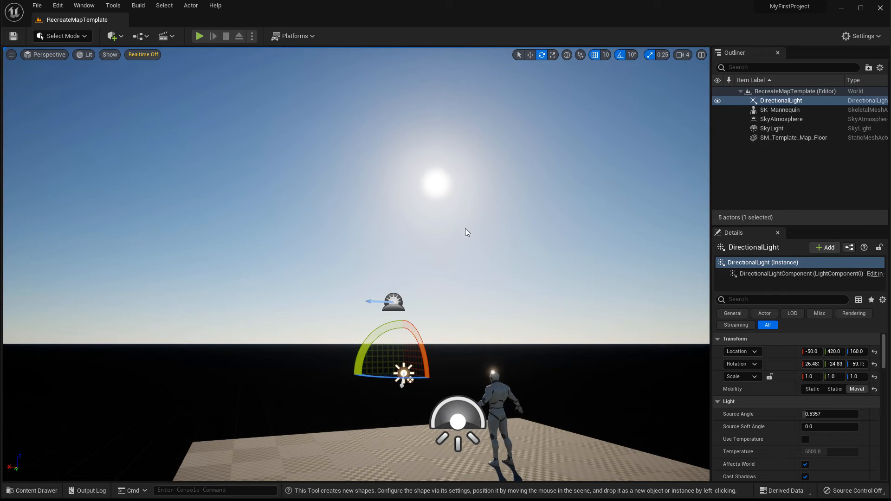
pyautogui.moveTo(473, 251); pyautogui.dragTo(482, 263, button='right')
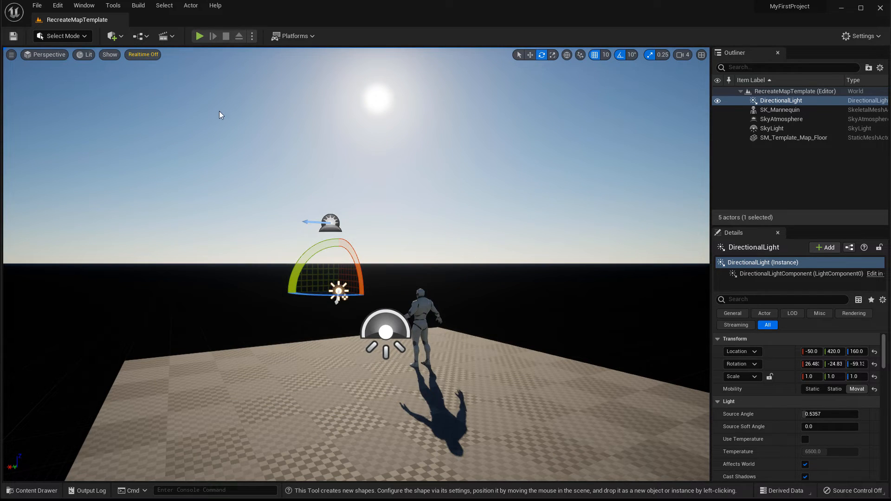
pyautogui.click(121, 36)
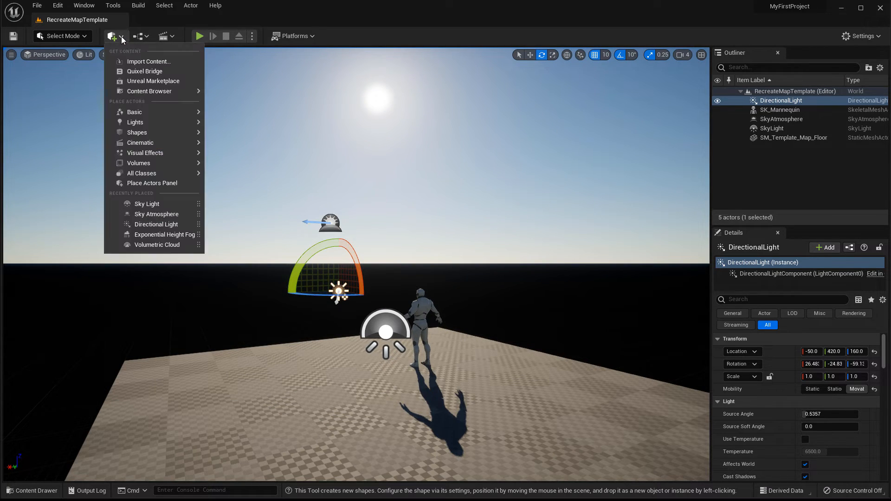
pyautogui.moveTo(149, 156)
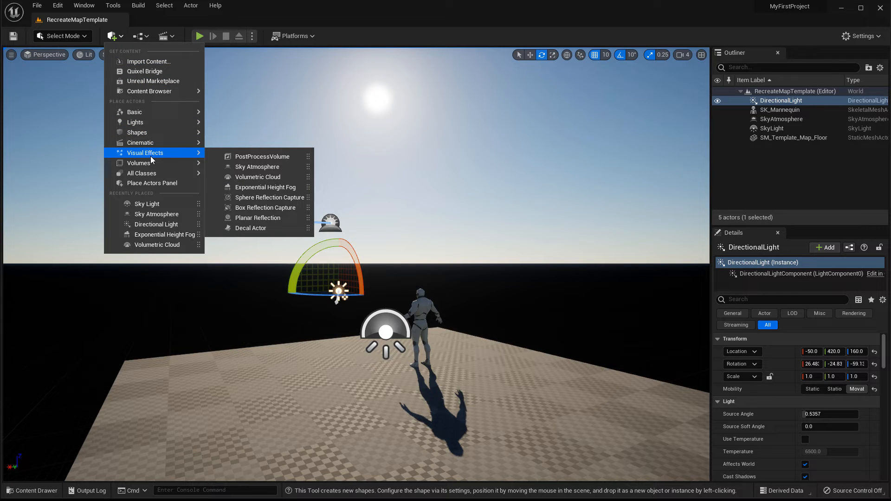
pyautogui.click(263, 178)
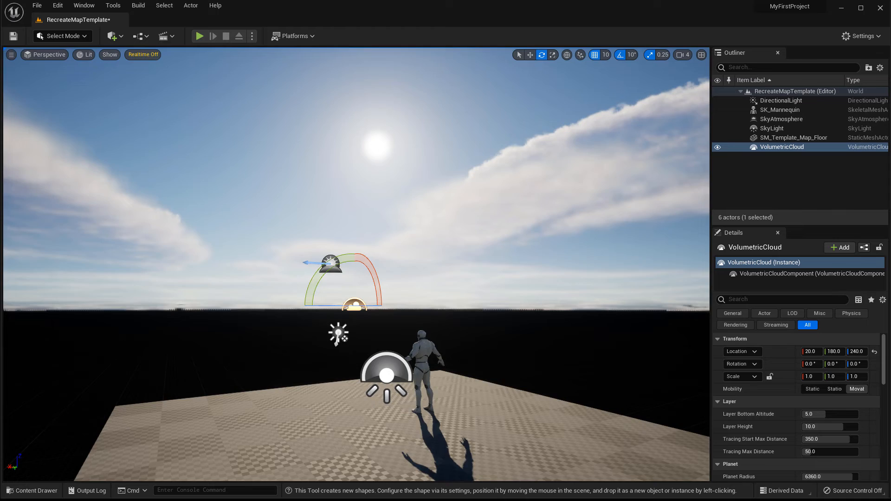
# Step: Examine the volumetric clouds from several directions, along with their layer settings and the area below the horizon
pyautogui.moveTo(356, 264); pyautogui.dragTo(290, 281, button='right')
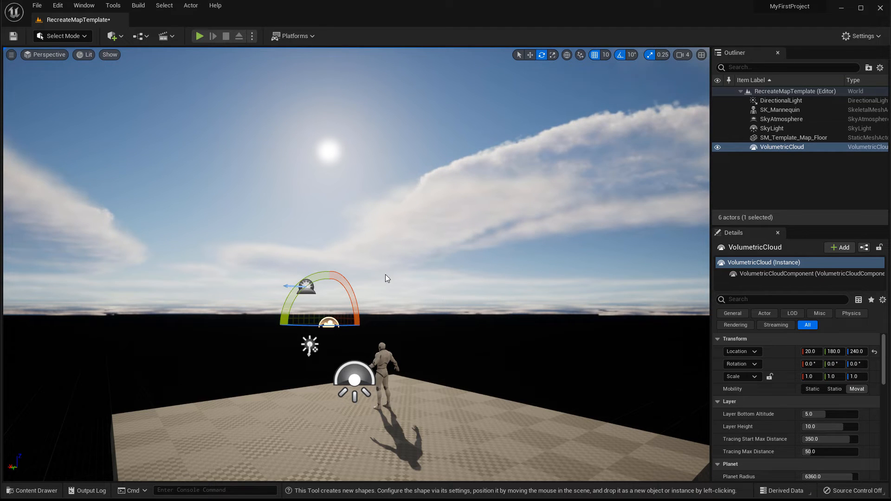
pyautogui.scroll(-4, 775, 377)
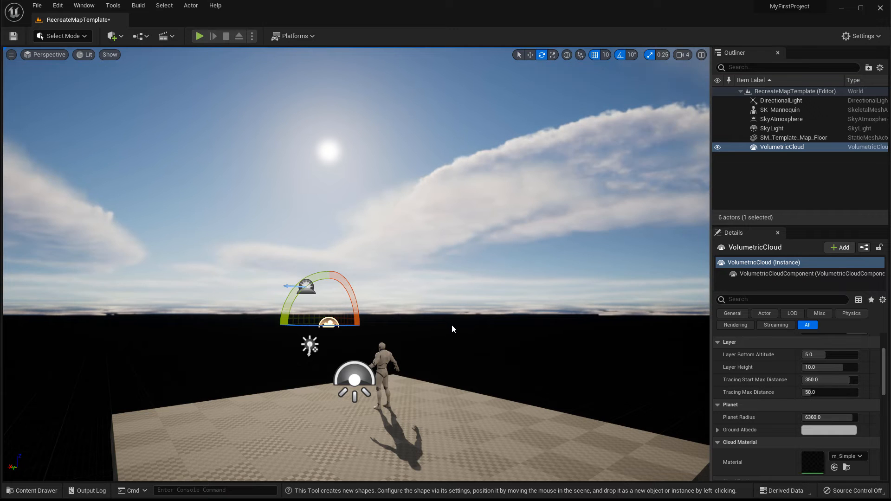
pyautogui.moveTo(452, 328)
pyautogui.mouseDown(button='right')
pyautogui.moveTo(440, 335)
pyautogui.moveTo(482, 343)
pyautogui.moveTo(449, 328)
pyautogui.mouseUp(button='right')
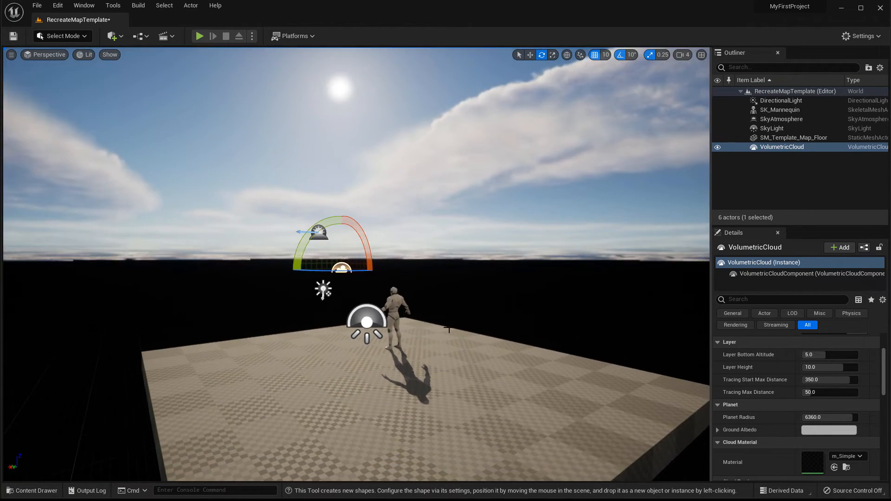
pyautogui.moveTo(223, 302); pyautogui.dragTo(159, 304, button='right')
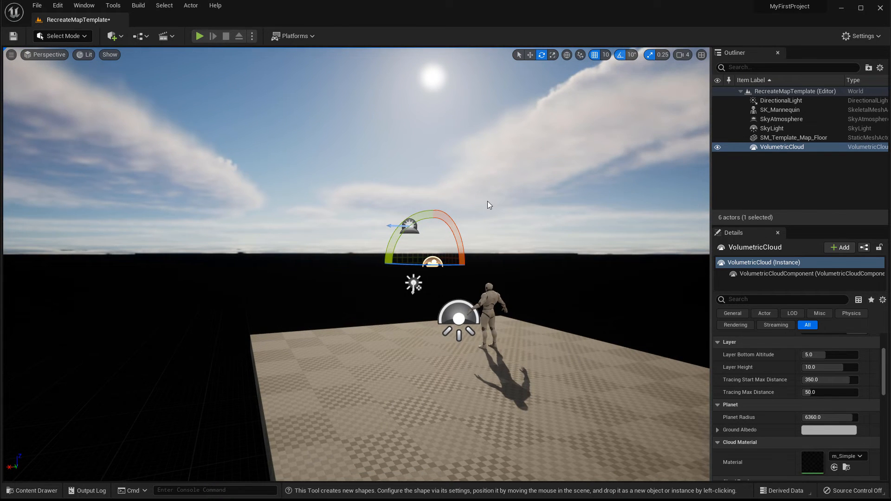
pyautogui.moveTo(490, 205); pyautogui.dragTo(489, 287, button='right')
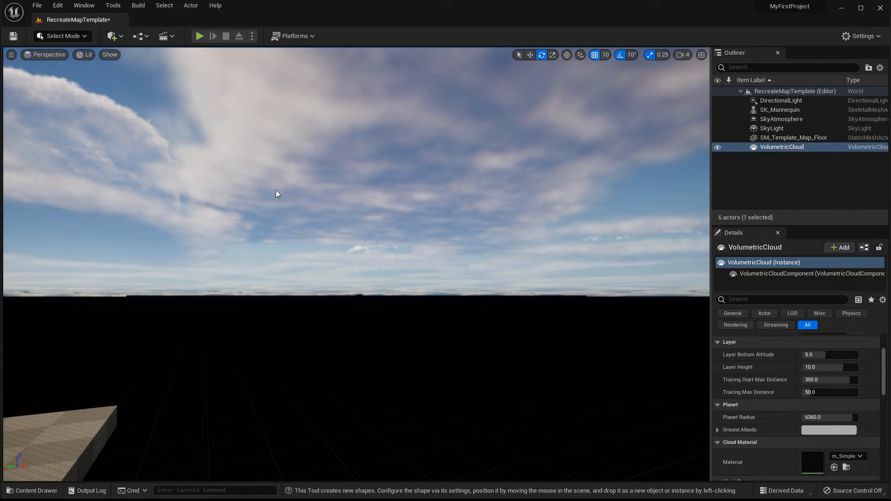
pyautogui.moveTo(264, 221); pyautogui.dragTo(266, 278, button='right')
pyautogui.moveTo(167, 162); pyautogui.dragTo(125, 158, button='right')
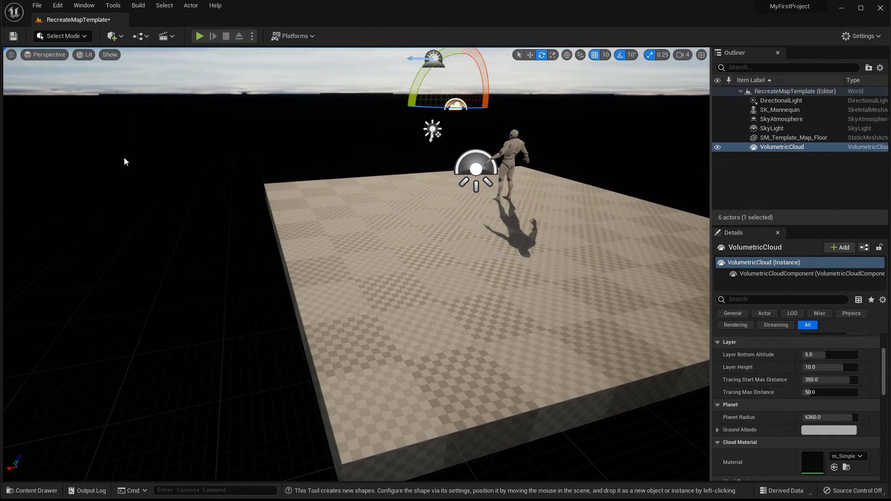
pyautogui.moveTo(223, 338); pyautogui.dragTo(325, 171, button='right')
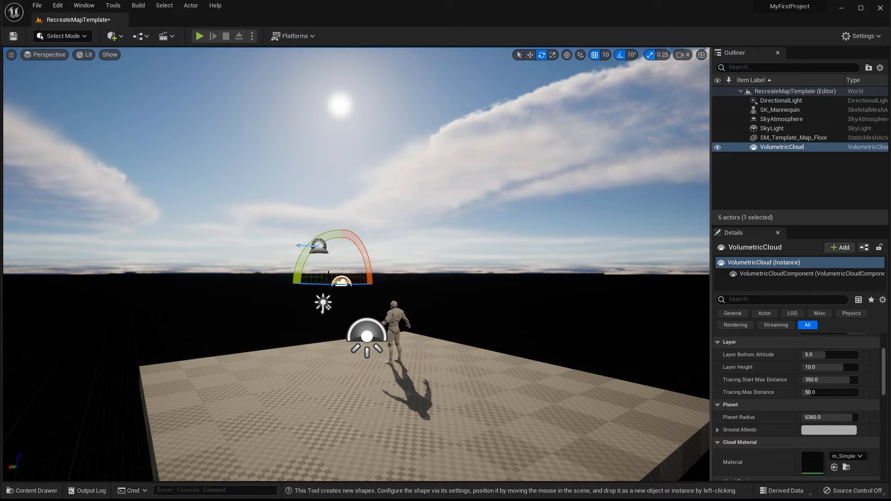
pyautogui.moveTo(143, 339); pyautogui.dragTo(151, 342, button='right')
pyautogui.moveTo(152, 339); pyautogui.dragTo(202, 336, button='right')
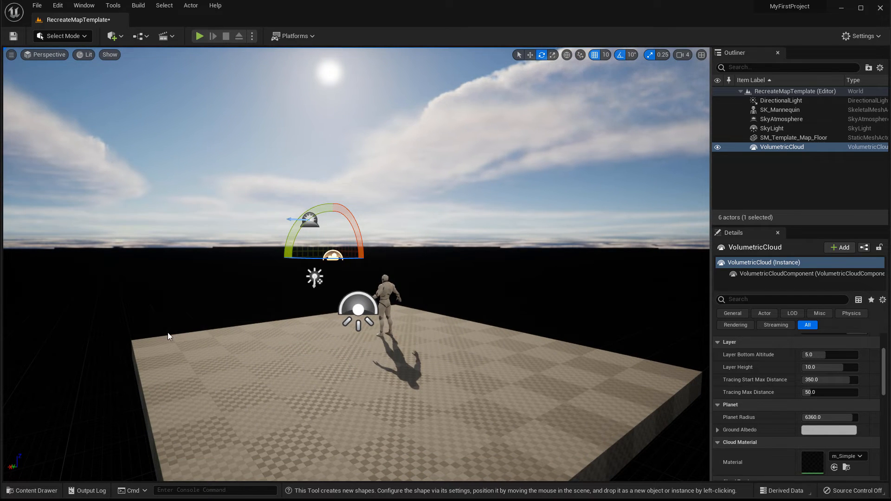
# Step: Add an Exponential Height Fog actor to the level
pyautogui.click(123, 36)
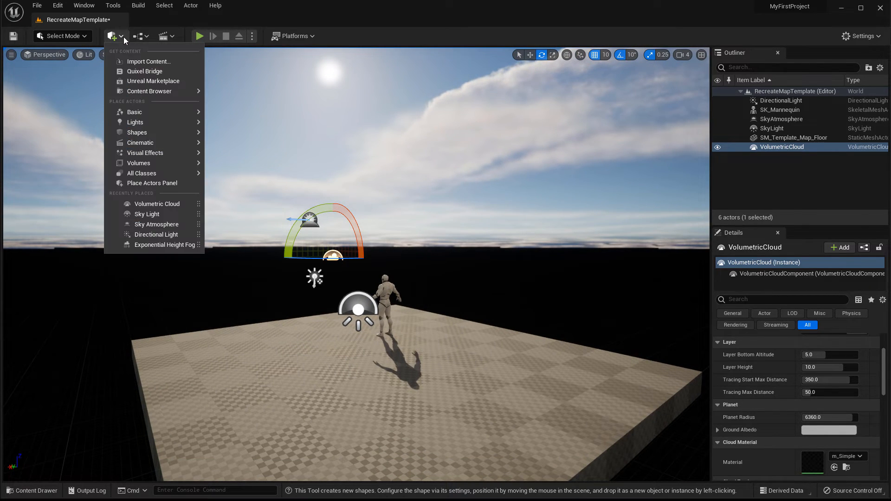
pyautogui.moveTo(151, 135)
pyautogui.moveTo(153, 153)
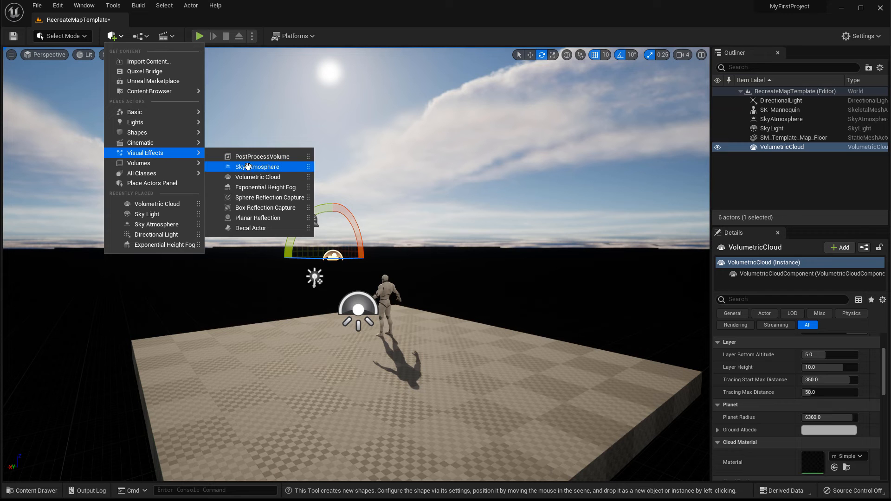
pyautogui.click(259, 188)
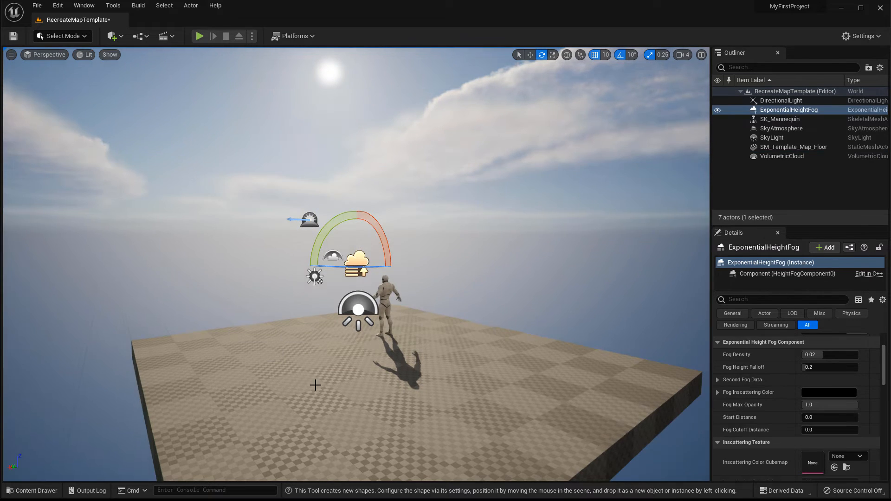
pyautogui.moveTo(314, 384); pyautogui.dragTo(346, 373, button='right')
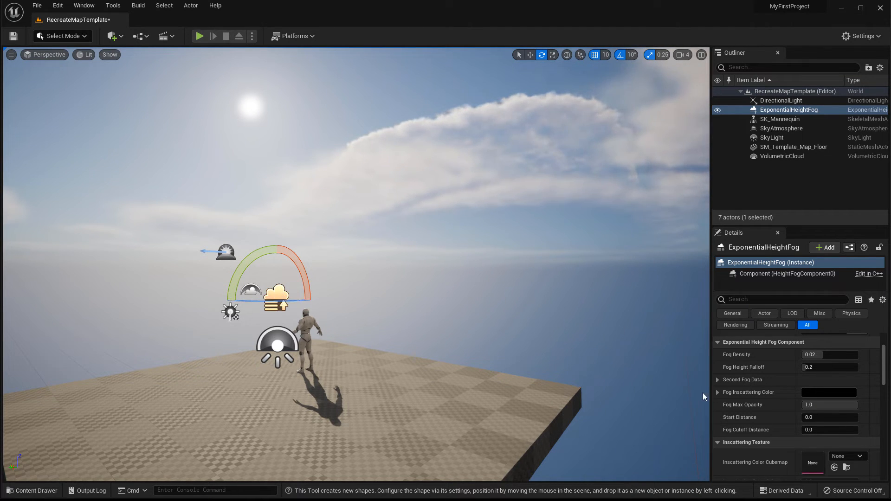
# Step: Check the mobility of the height fog, sky light, directional light, volumetric cloud and sky atmosphere, turning realtime rendering off
pyautogui.scroll(3, 751, 398)
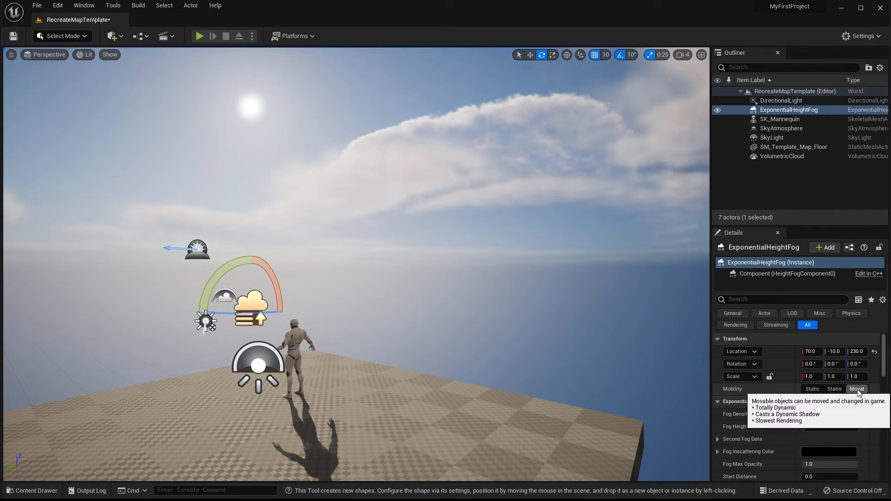
pyautogui.click(267, 358)
pyautogui.click(202, 322)
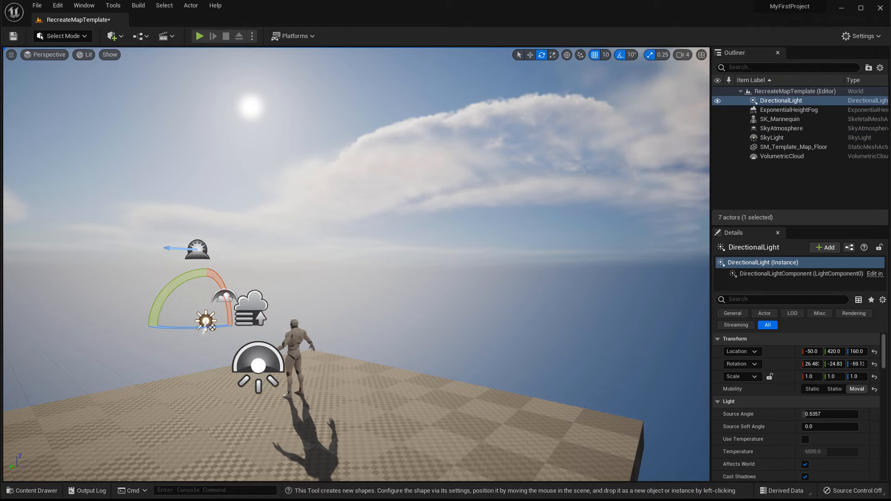
pyautogui.click(253, 310)
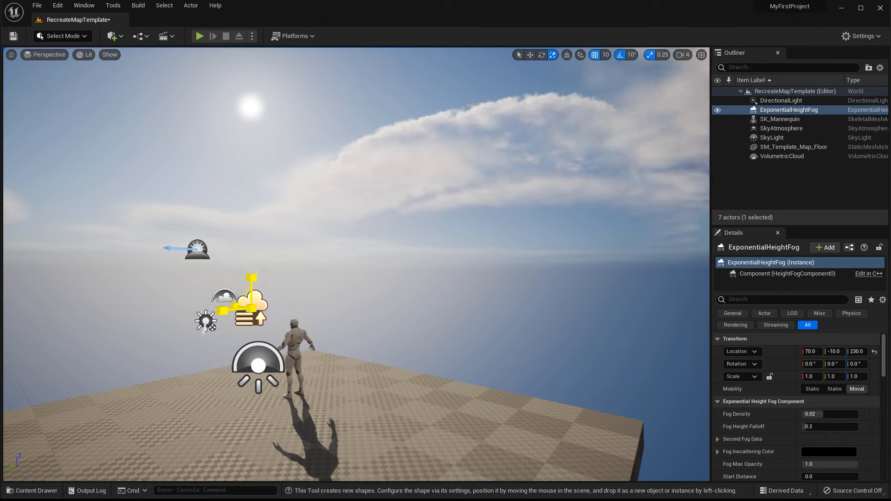
pyautogui.press('r')
pyautogui.click(224, 297)
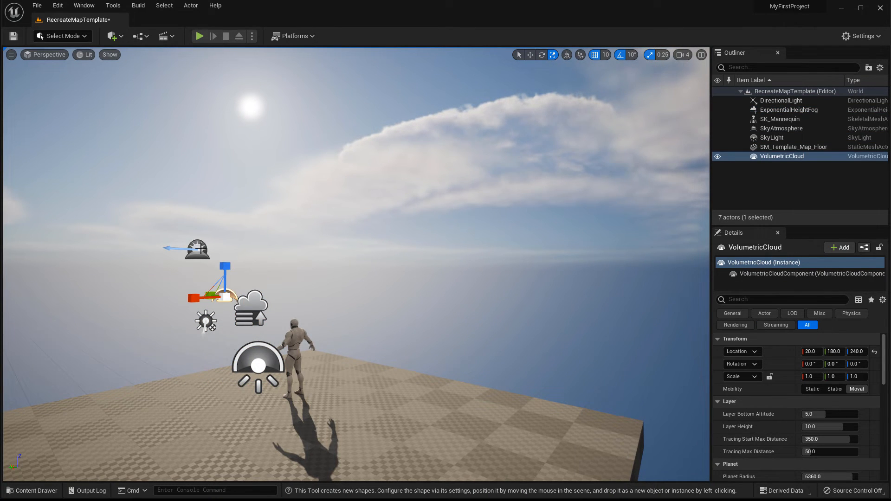
pyautogui.click(197, 249)
pyautogui.press('w')
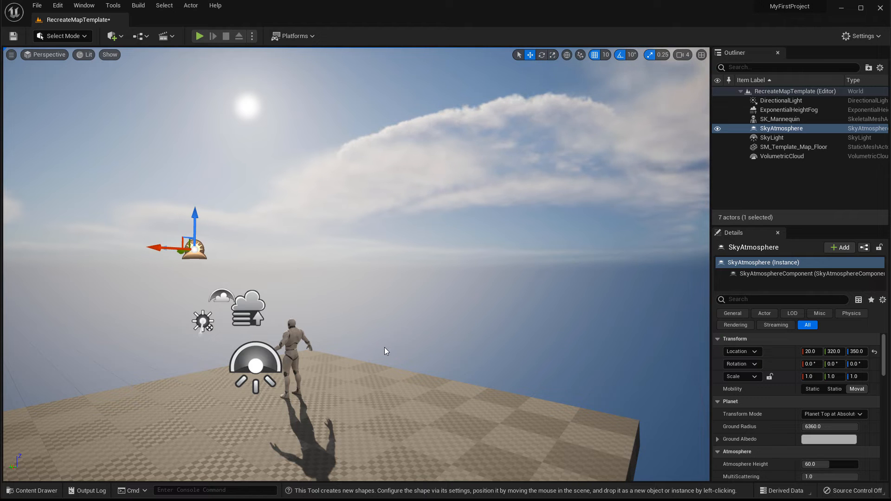
pyautogui.moveTo(380, 347); pyautogui.dragTo(251, 352, button='right')
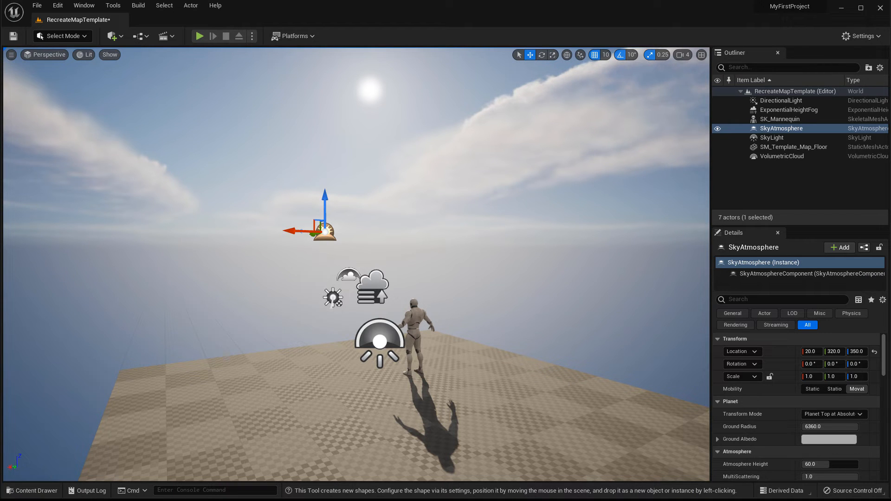
pyautogui.hotkey('ctrl', 'r')
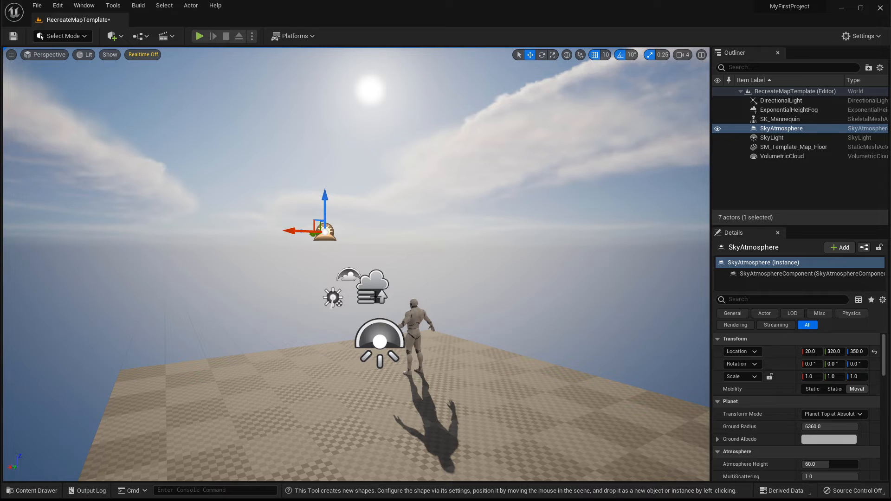
# Step: Try a fog density of 0.0496 and a height falloff of 0.001 on the height fog, reverting both values
pyautogui.click(375, 296)
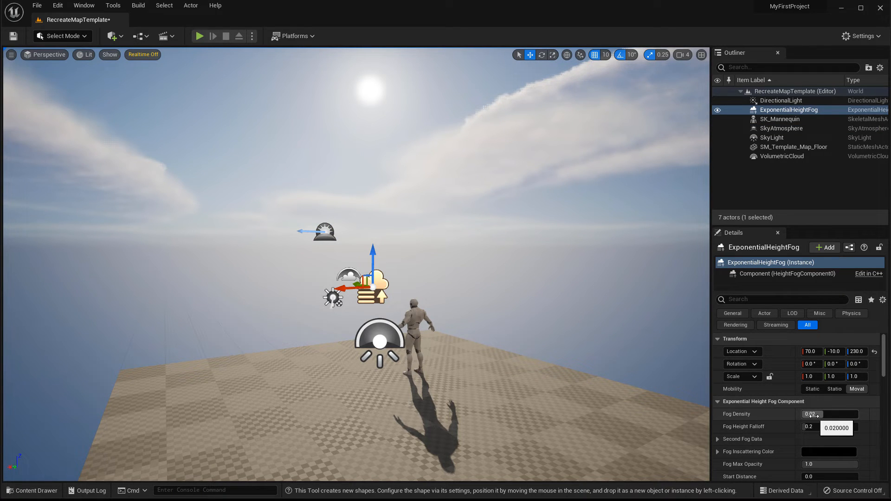
pyautogui.scroll(-2, 814, 394)
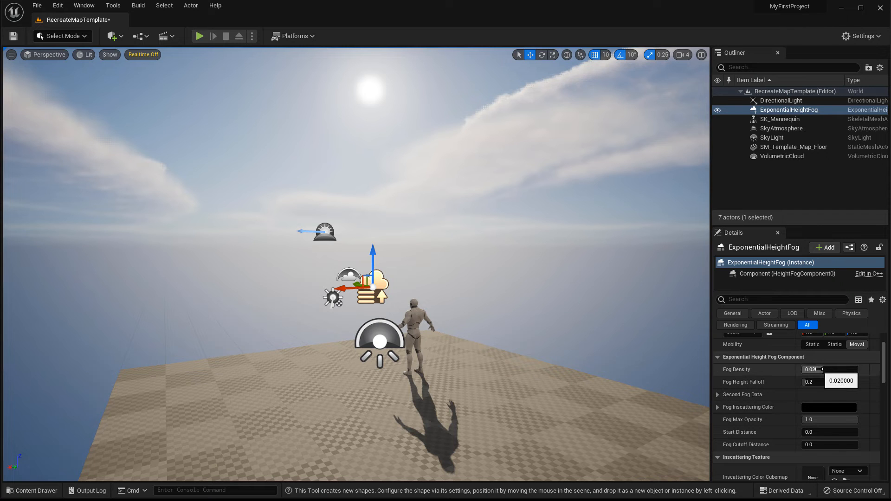
pyautogui.moveTo(817, 369); pyautogui.dragTo(858, 369)
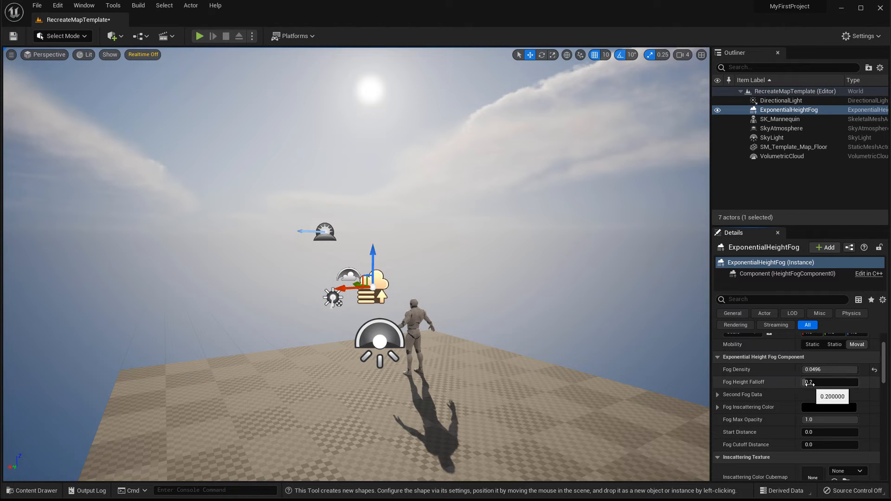
pyautogui.moveTo(808, 383); pyautogui.dragTo(606, 342)
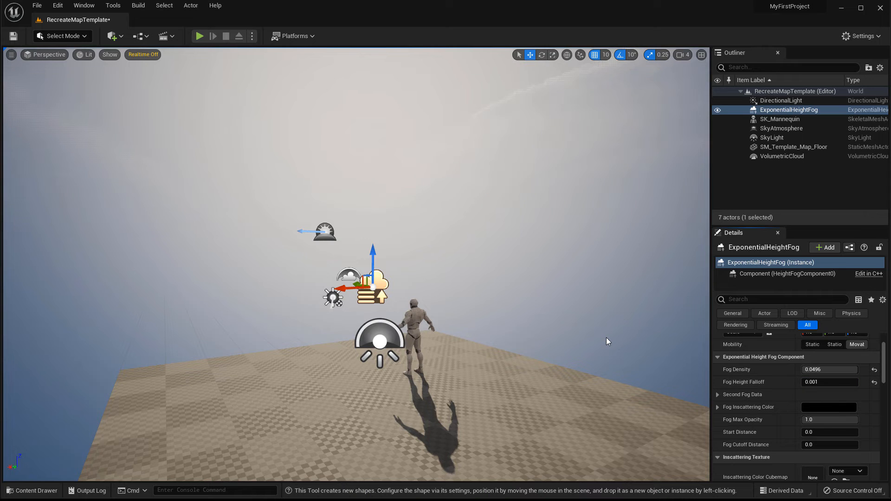
pyautogui.hotkey('ctrl', 'z')
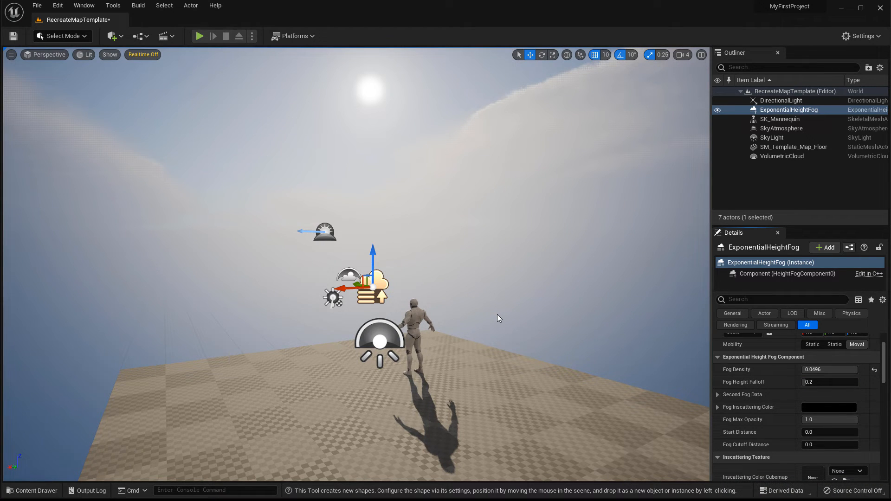
pyautogui.click(874, 369)
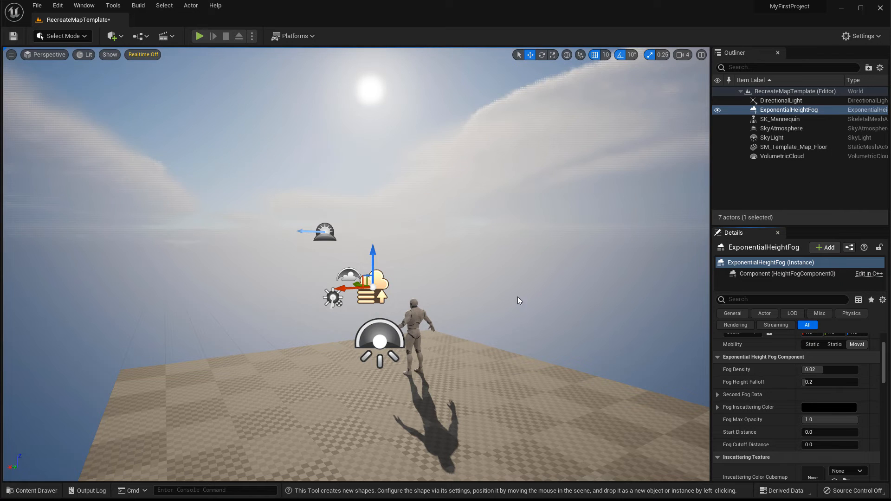
# Step: Turn realtime rendering on and look through the Sky Atmosphere's planet, atmosphere and Rayleigh settings
pyautogui.click(324, 232)
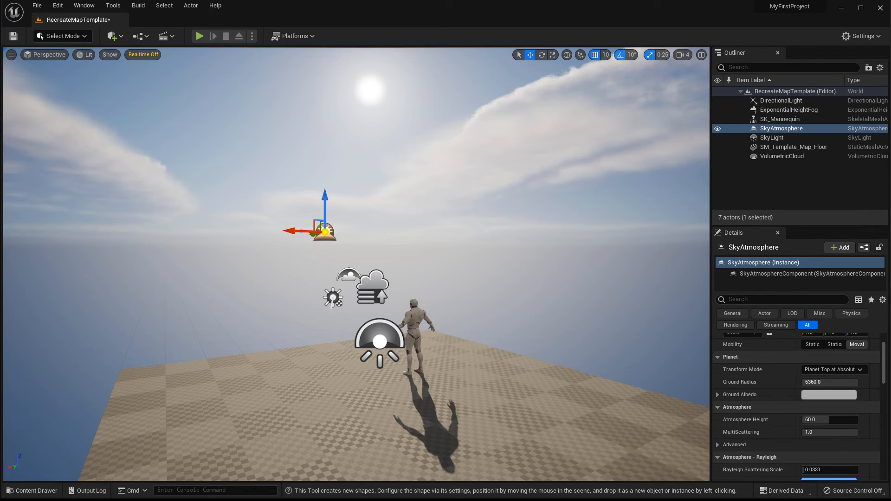
pyautogui.hotkey('ctrl', 'r')
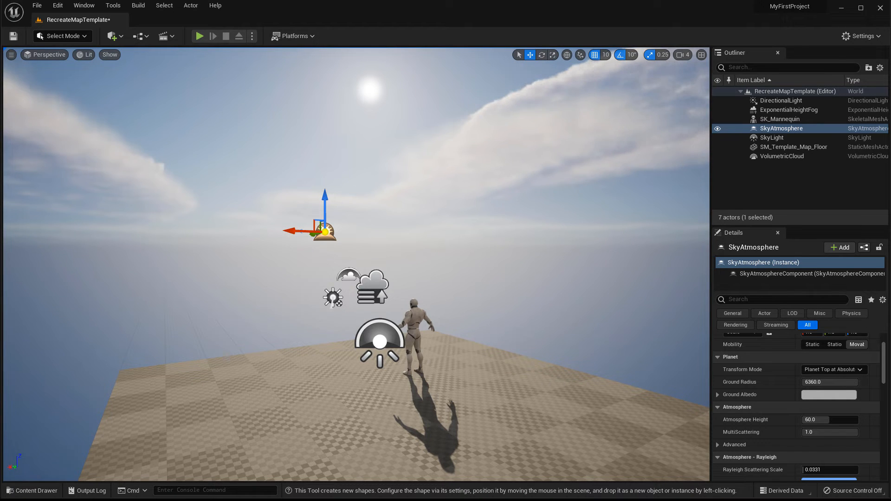
pyautogui.scroll(-2, 788, 421)
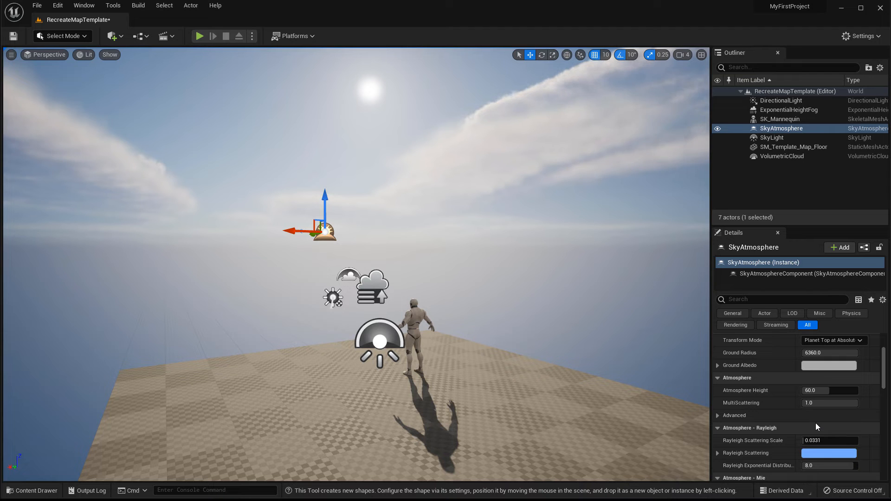
# Step: Look through the directional light's settings and try a different intensity, undoing the change
pyautogui.click(333, 297)
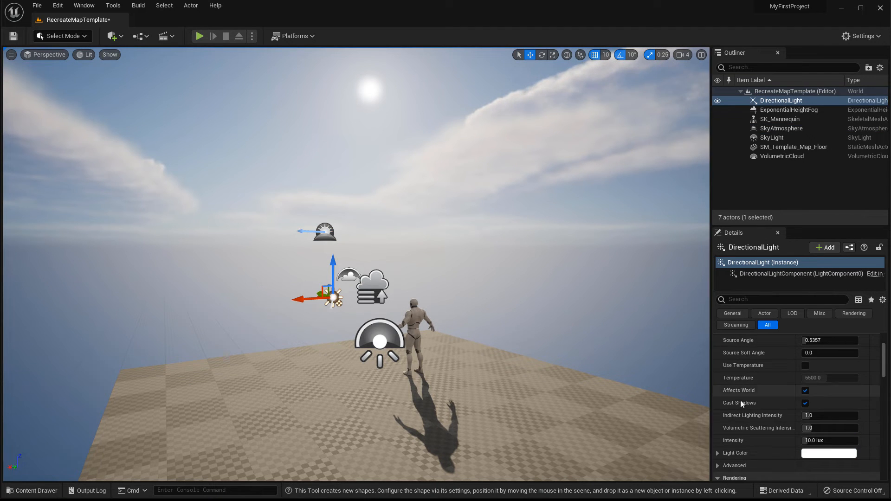
pyautogui.scroll(3, 788, 394)
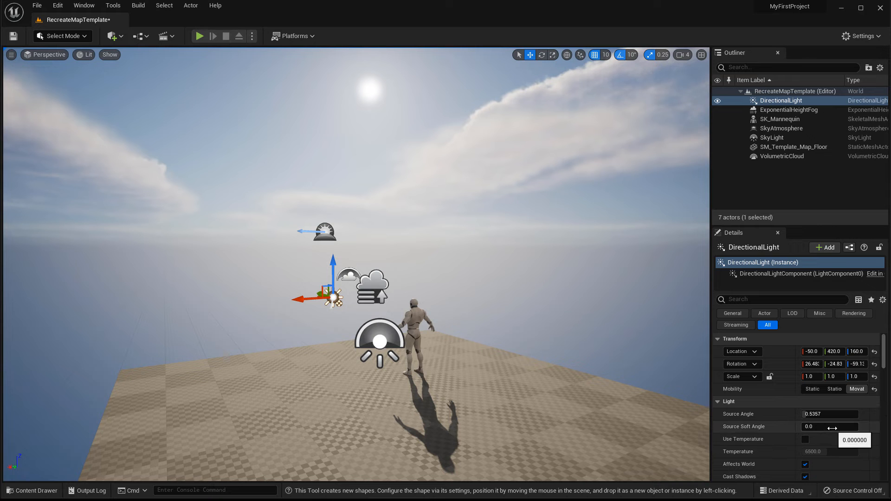
pyautogui.scroll(-4, 786, 447)
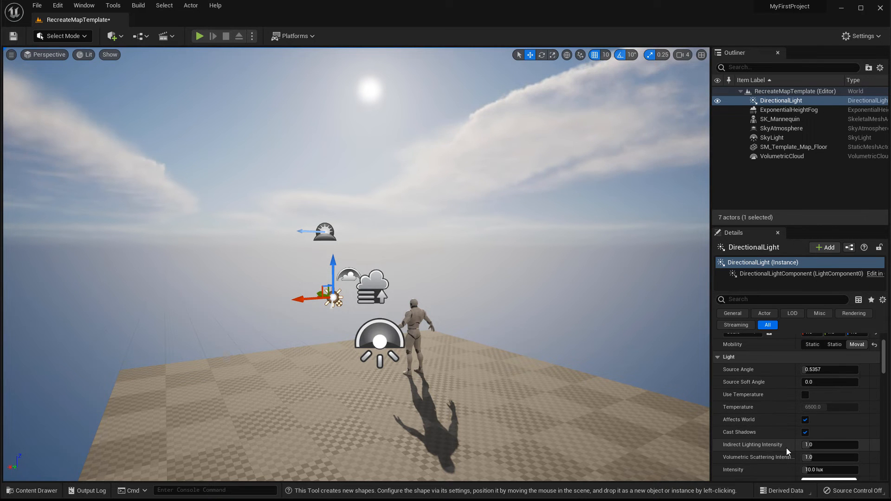
pyautogui.moveTo(805, 426); pyautogui.dragTo(810, 425)
pyautogui.hotkey('ctrl', 'z')
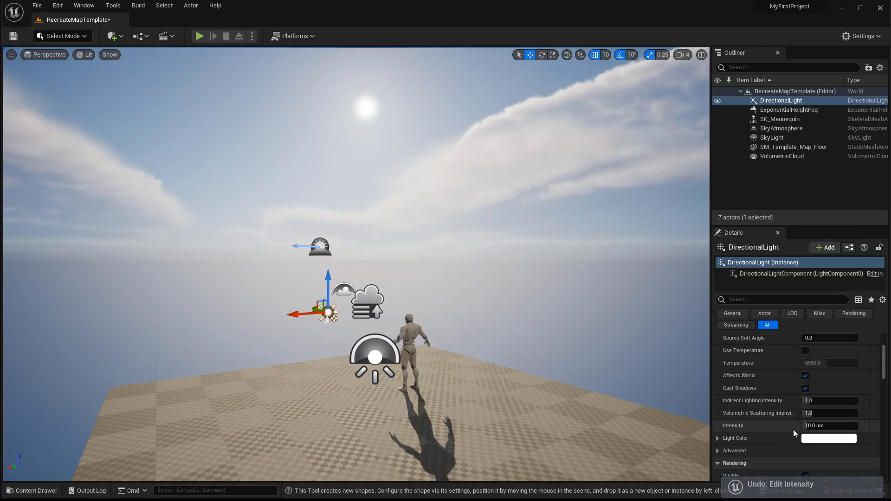
# Step: Try a cyan light color on the directional light and cancel the color change
pyautogui.click(816, 438)
pyautogui.moveTo(678, 360); pyautogui.dragTo(638, 356)
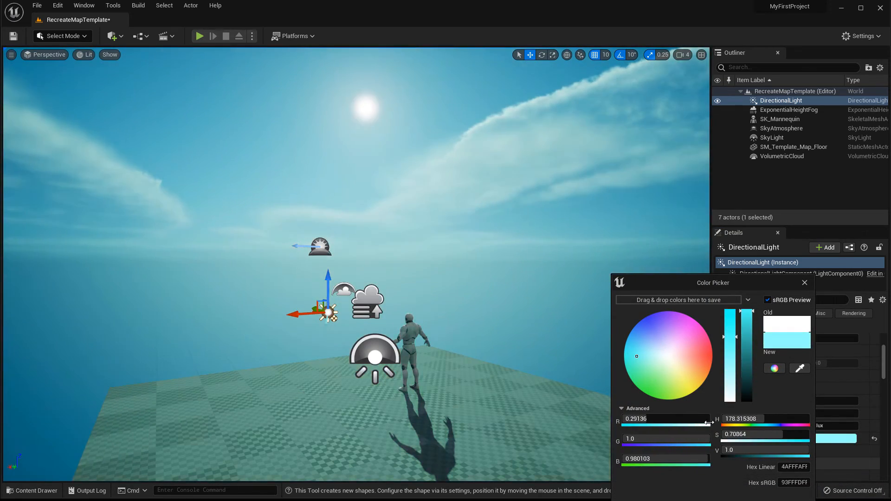
pyautogui.press('Escape')
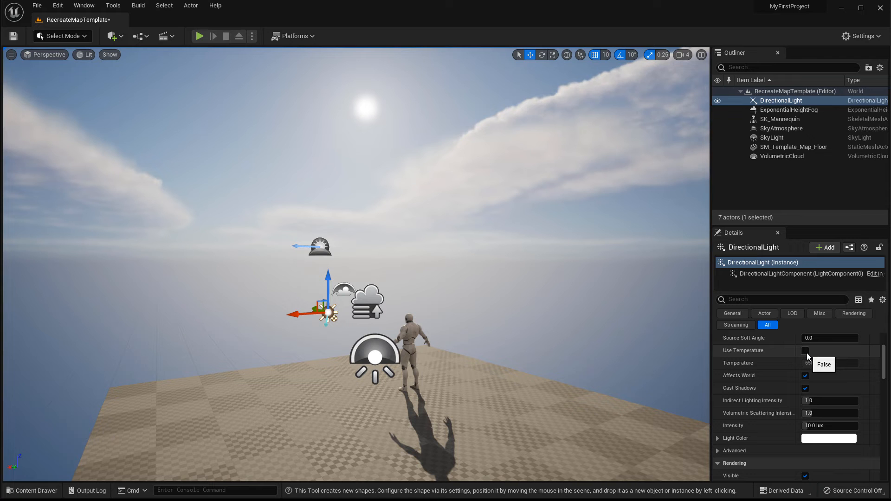
# Step: Try Use Temperature and Affects World on the directional light, restoring both options to their original state
pyautogui.click(806, 351)
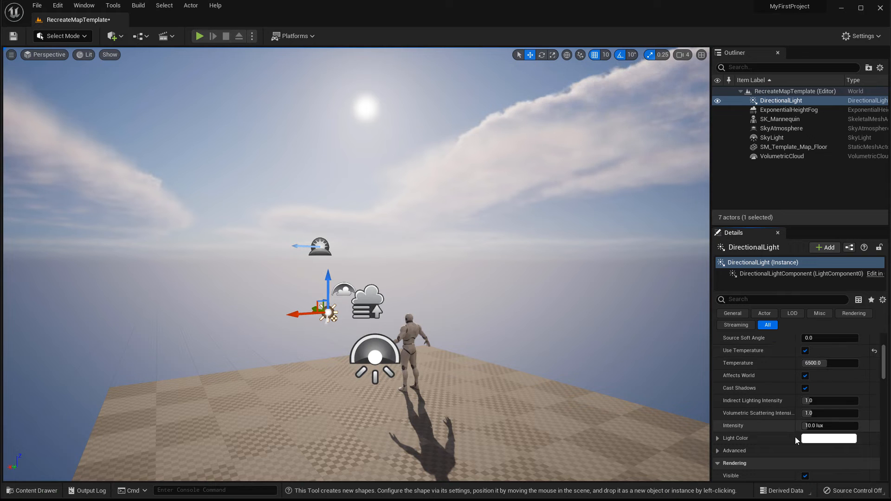
pyautogui.click(805, 376)
pyautogui.click(805, 376)
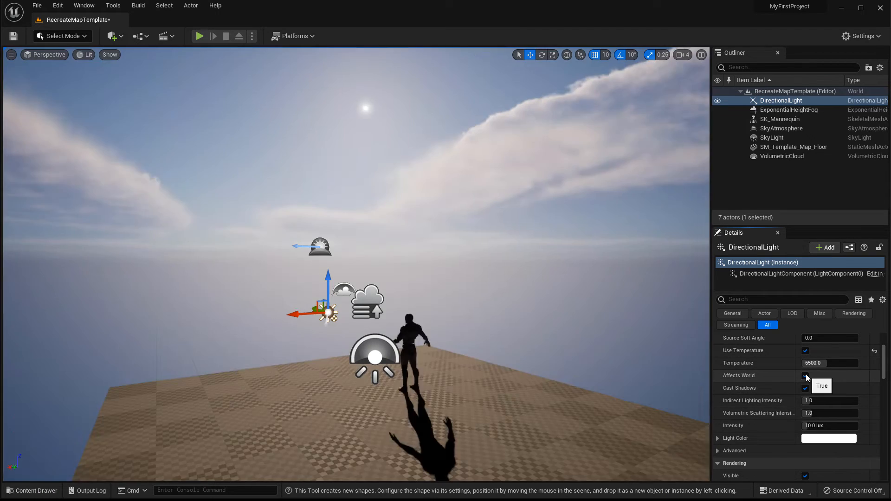
pyautogui.click(804, 351)
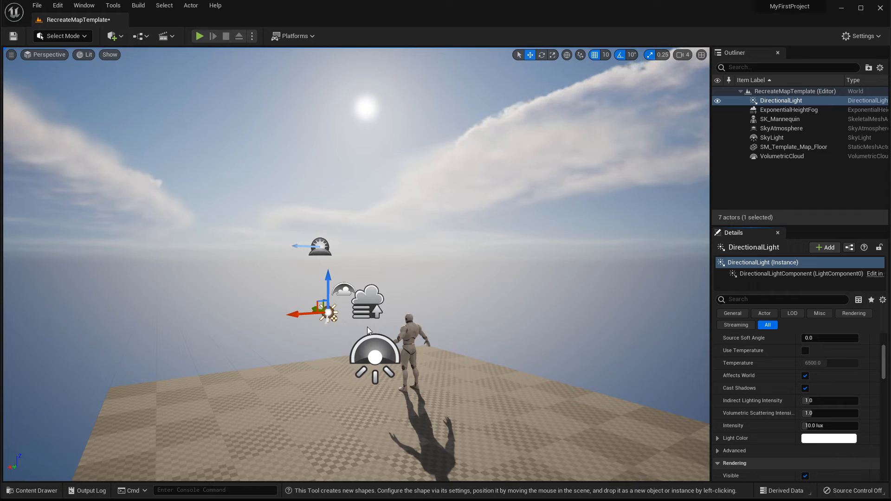
# Step: Turn realtime rendering off and examine the floor from below against the sky
pyautogui.hotkey('ctrl', 'r')
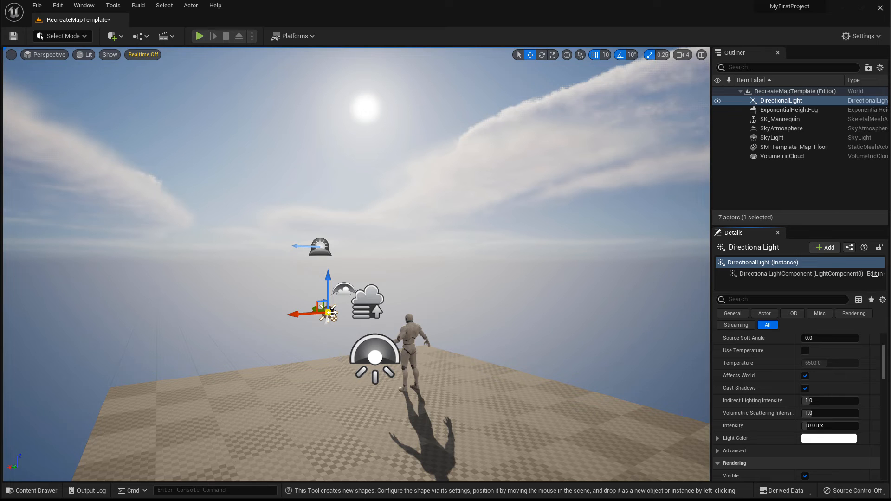
pyautogui.press('s')
pyautogui.moveTo(332, 312); pyautogui.dragTo(431, 269, button='right')
pyautogui.press('s')
pyautogui.press('w')
pyautogui.press('s')
pyautogui.press('s')
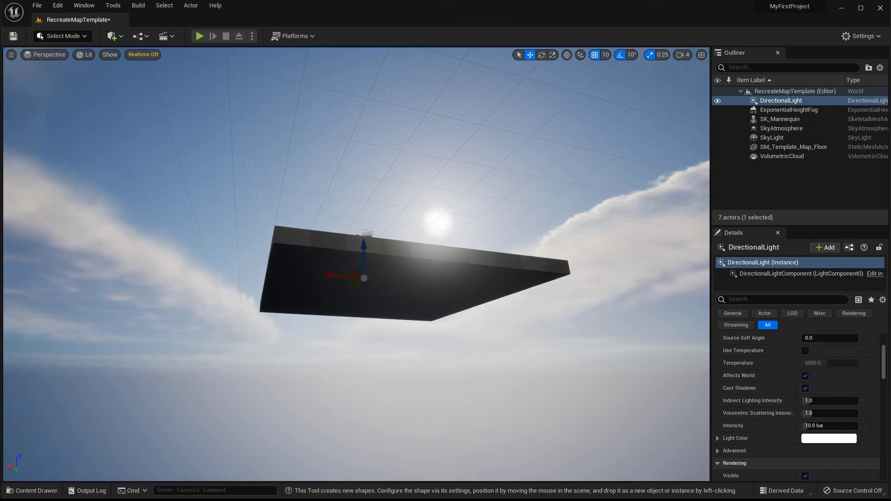
# Step: Turn realtime rendering on and examine the floor's corner and underside up close
pyautogui.click(148, 55)
pyautogui.press('w')
pyautogui.moveTo(405, 275); pyautogui.dragTo(402, 159, button='right')
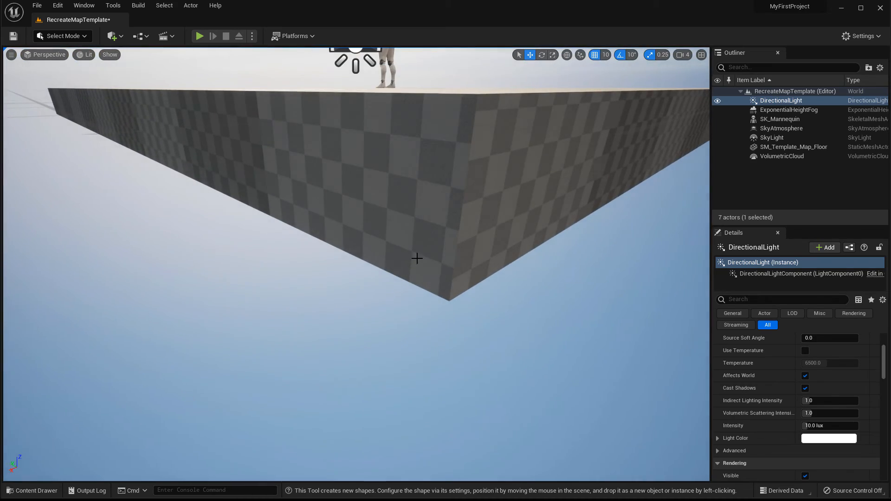
pyautogui.moveTo(416, 259); pyautogui.dragTo(422, 116, button='right')
pyautogui.press('s')
pyautogui.press('w')
pyautogui.press('s')
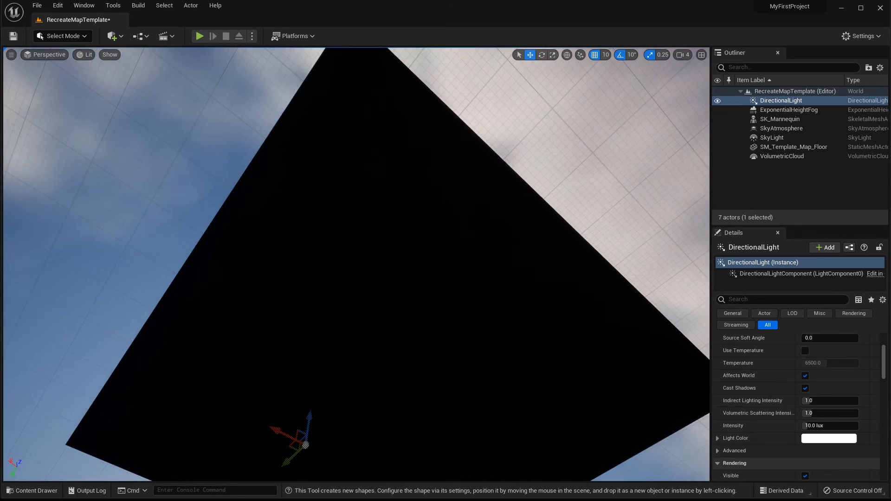
# Step: Compare the floor's underside and the scene above it with realtime rendering off, and turn realtime back on
pyautogui.hotkey('ctrl', 'r')
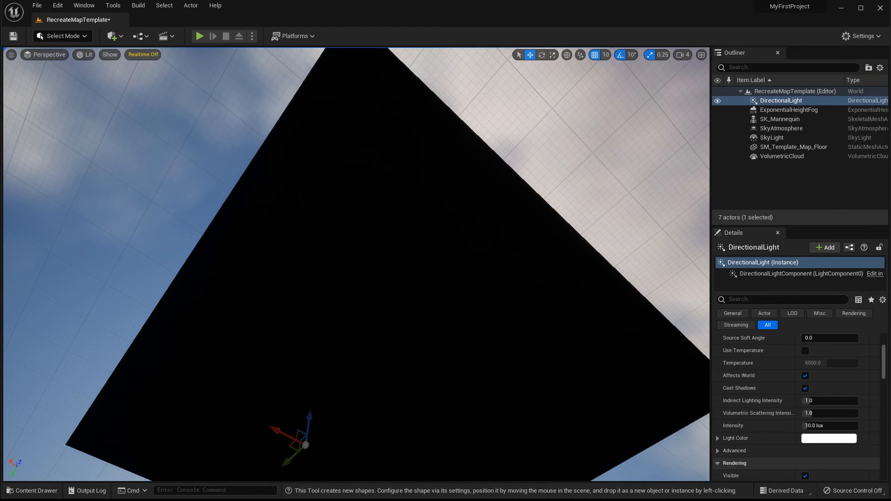
pyautogui.moveTo(356, 264); pyautogui.dragTo(273, 362, button='right')
pyautogui.moveTo(443, 220); pyautogui.dragTo(427, 281, button='right')
pyautogui.press('s')
pyautogui.press('w')
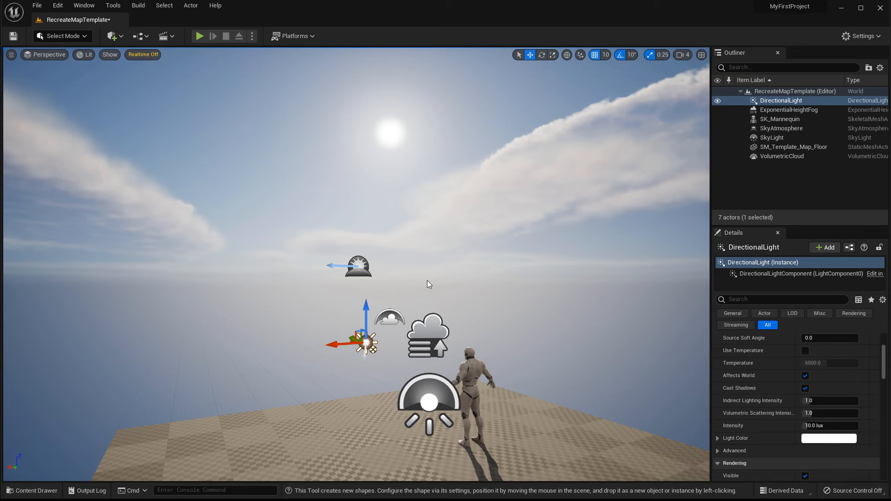
pyautogui.moveTo(427, 280); pyautogui.dragTo(427, 280, button='right')
pyautogui.press('s')
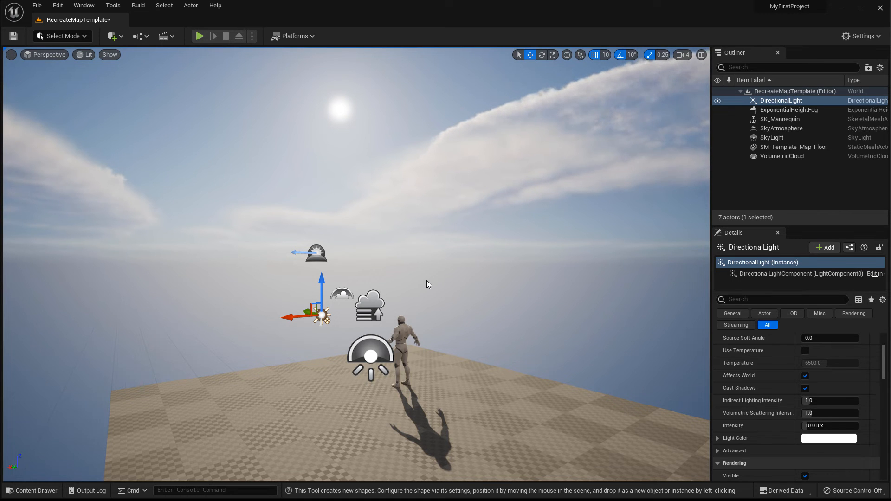
pyautogui.moveTo(395, 289); pyautogui.dragTo(367, 303, button='right')
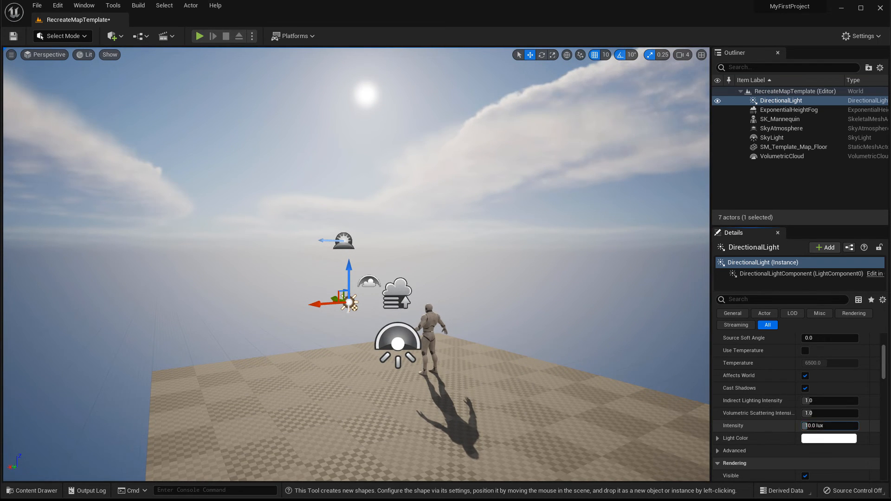
# Step: Try directional light intensities of about 33.9 and 3.1 lux, and reset the intensity to its default
pyautogui.moveTo(816, 426)
pyautogui.mouseDown()
pyautogui.moveTo(844, 425)
pyautogui.moveTo(828, 426)
pyautogui.mouseUp()
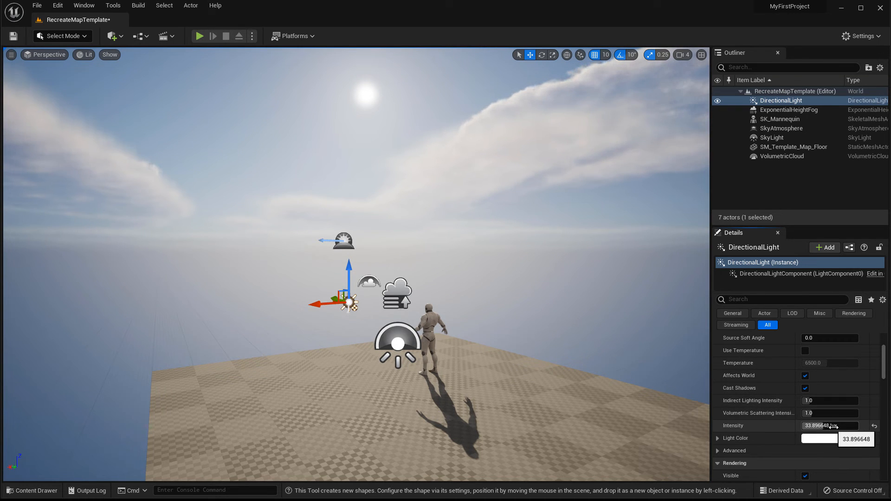
pyautogui.moveTo(825, 425); pyautogui.dragTo(802, 425)
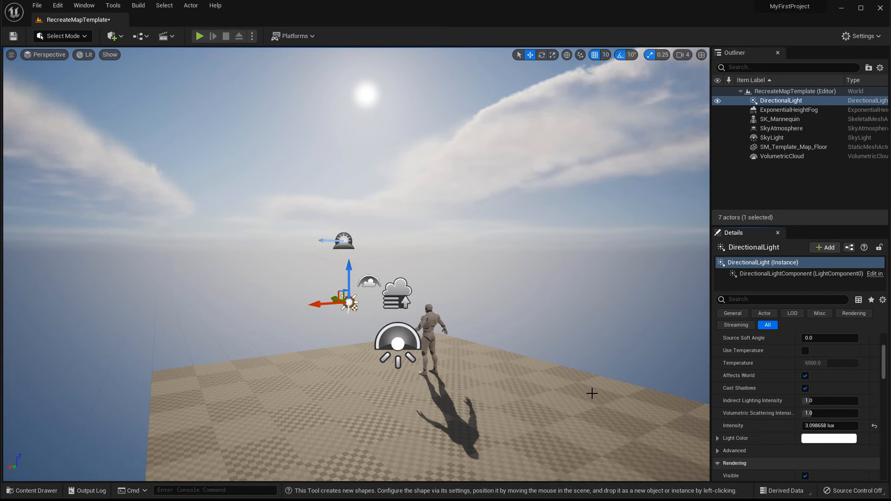
pyautogui.click(874, 425)
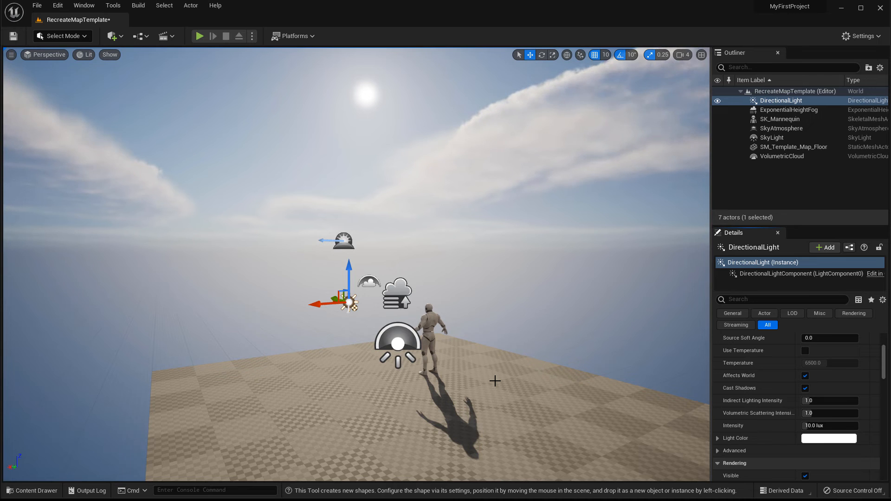
# Step: Add a PostProcessVolume actor to the level and look over its bloom settings
pyautogui.click(121, 37)
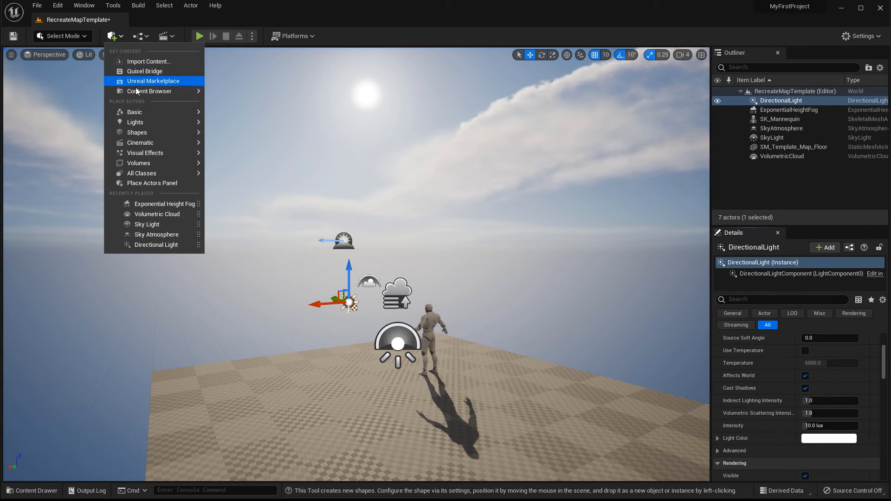
pyautogui.moveTo(149, 154)
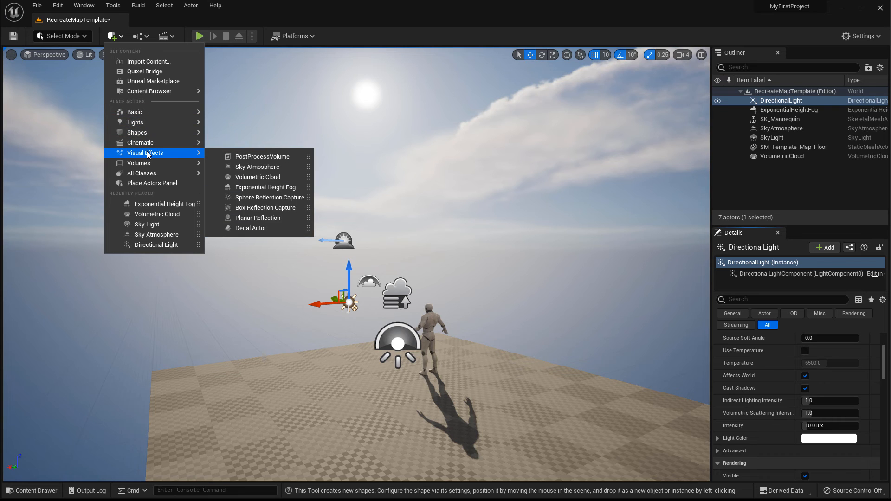
pyautogui.click(246, 158)
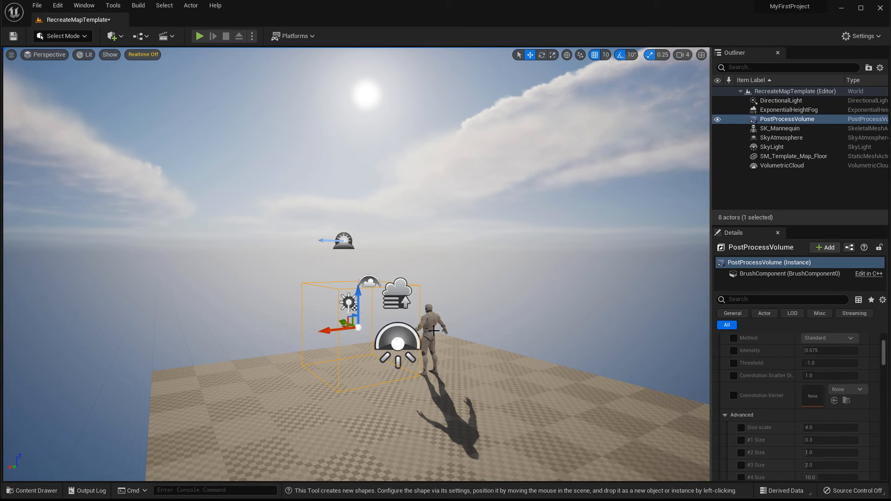
pyautogui.scroll(-3, 760, 403)
pyautogui.scroll(3, 761, 402)
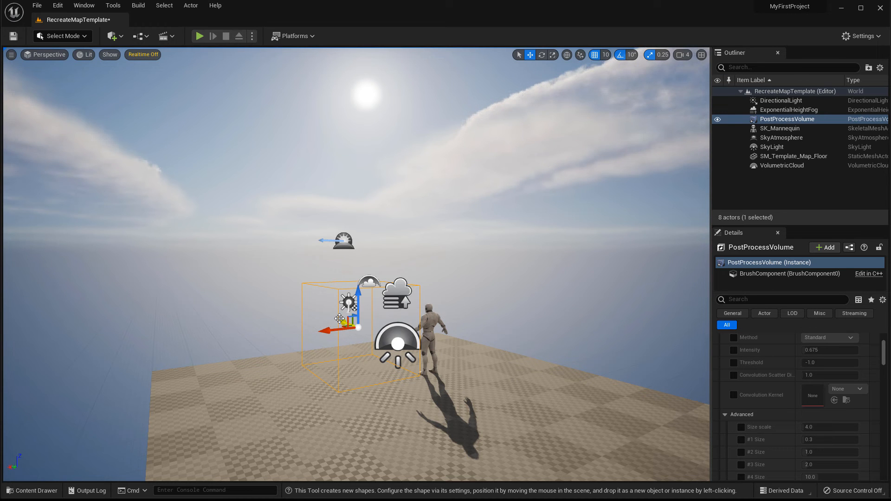
# Step: Move the post process volume to about 80, -340, 140 on the mannequin's far side and bring up its Exposure settings
pyautogui.moveTo(343, 322); pyautogui.dragTo(448, 359)
pyautogui.moveTo(449, 359); pyautogui.dragTo(529, 357, button='right')
pyautogui.scroll(1, 871, 379)
pyautogui.scroll(-5, 883, 346)
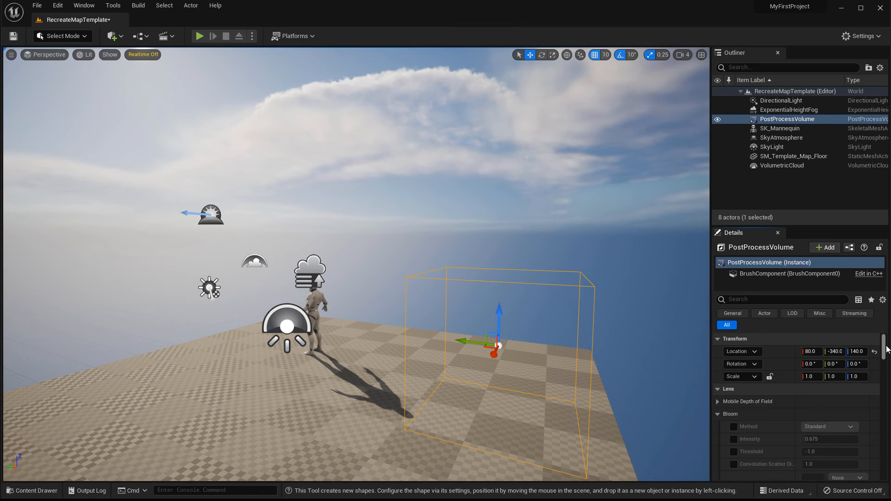
pyautogui.scroll(-4, 889, 371)
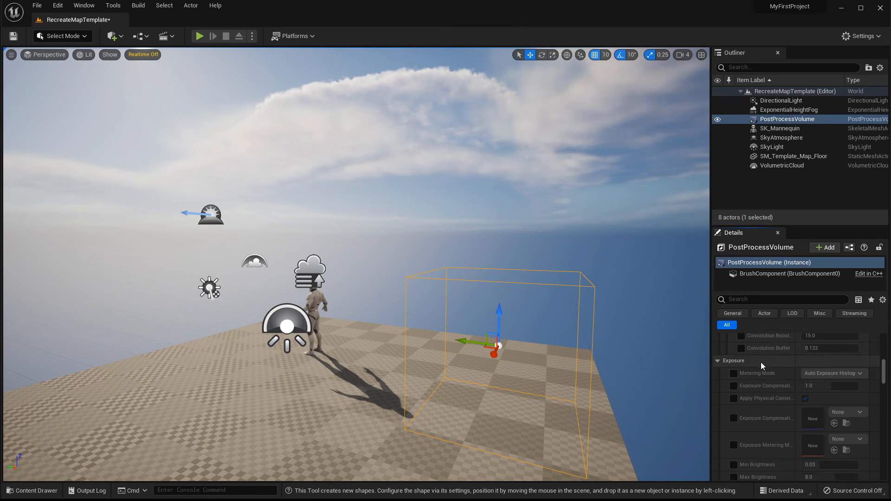
# Step: Override the post process volume's exposure Min Brightness and Max Brightness and set both to 1.0
pyautogui.scroll(-3, 742, 392)
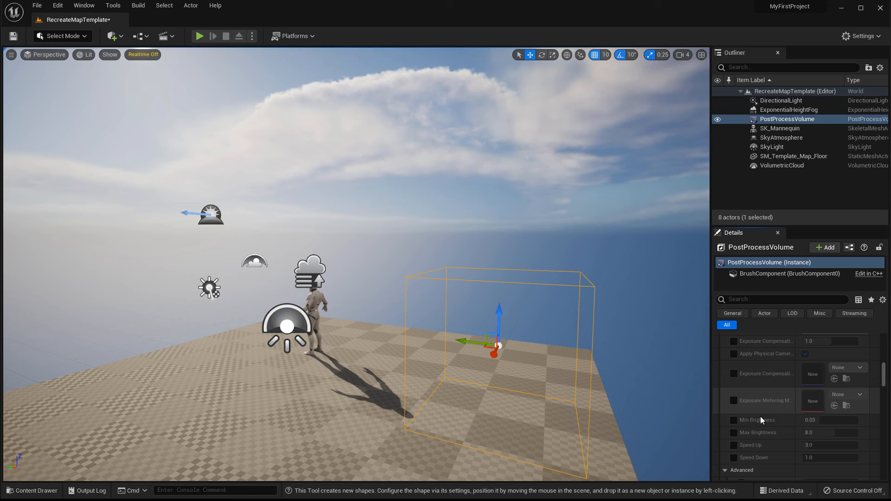
pyautogui.click(732, 420)
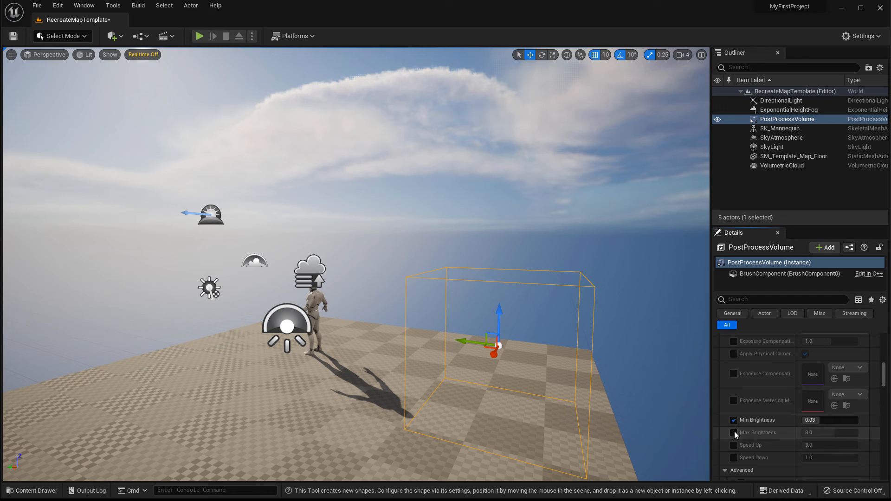
pyautogui.click(733, 432)
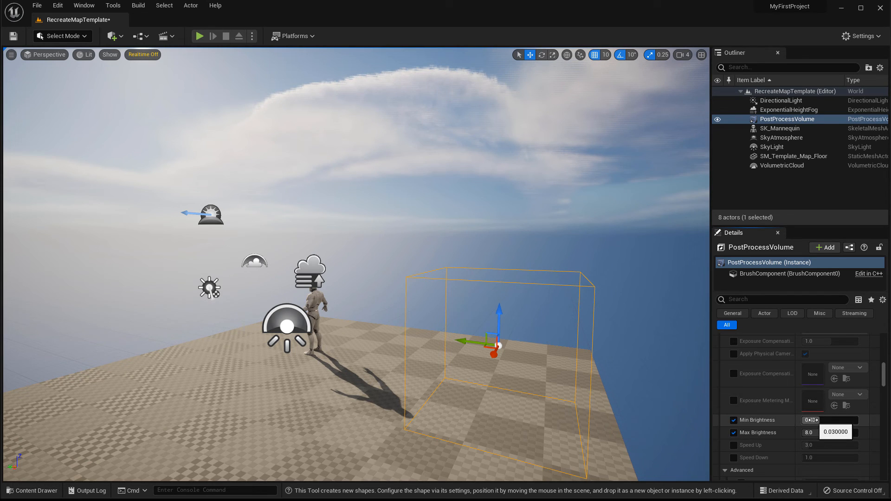
pyautogui.click(813, 420)
pyautogui.write('1')
pyautogui.click(816, 432)
pyautogui.write('1')
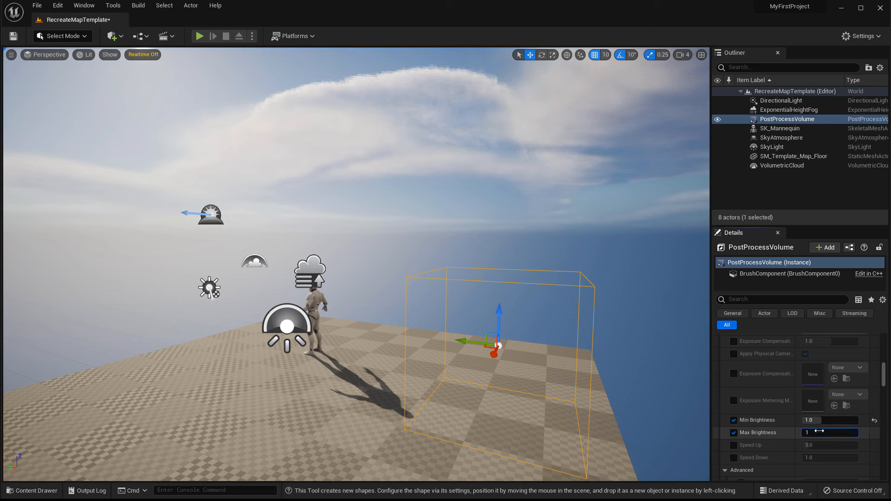
pyautogui.press('Return')
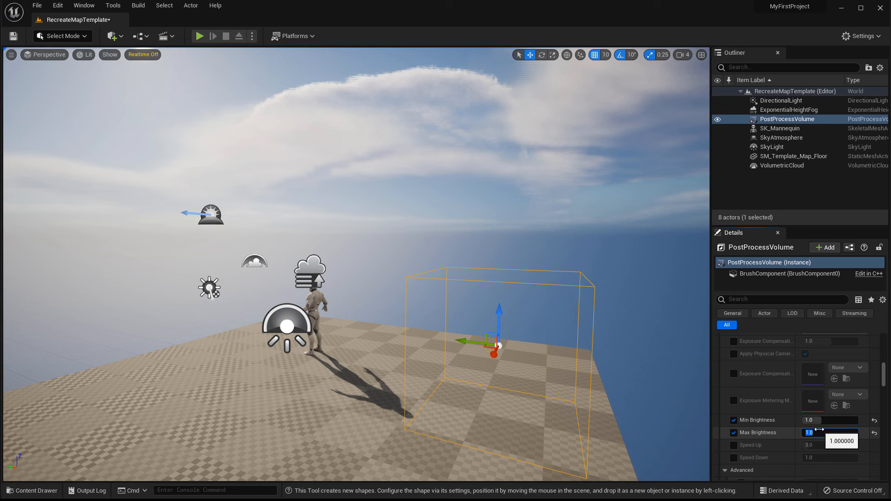
# Step: Examine the exposure of the sky, floor and mannequin from several angles inside and outside the post process volume
pyautogui.moveTo(445, 278); pyautogui.dragTo(403, 266, button='right')
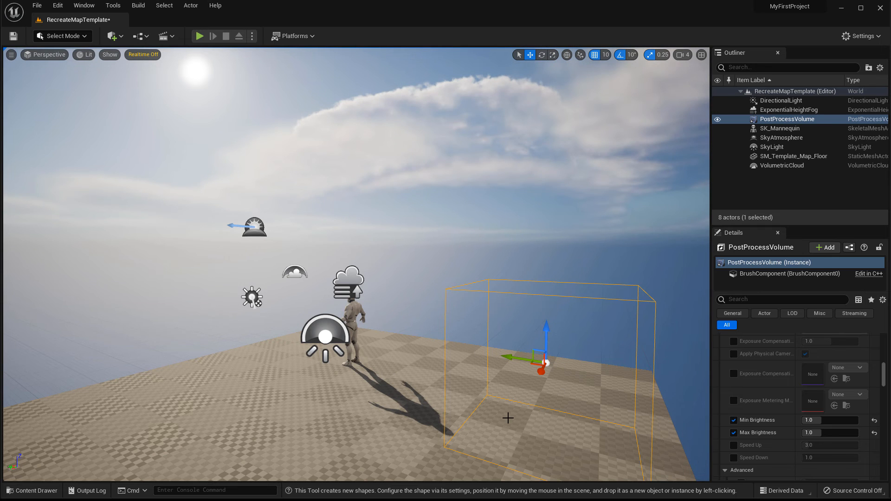
pyautogui.moveTo(495, 397); pyautogui.dragTo(412, 385, button='right')
pyautogui.press('d')
pyautogui.press('q')
pyautogui.press('w')
pyautogui.press('s')
pyautogui.press('s')
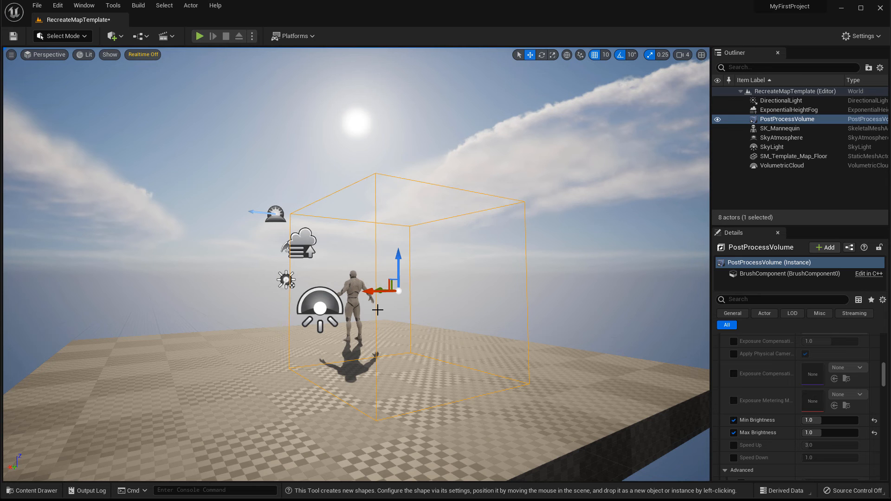
pyautogui.moveTo(374, 314); pyautogui.dragTo(480, 249, button='right')
pyautogui.press('a')
pyautogui.press('e')
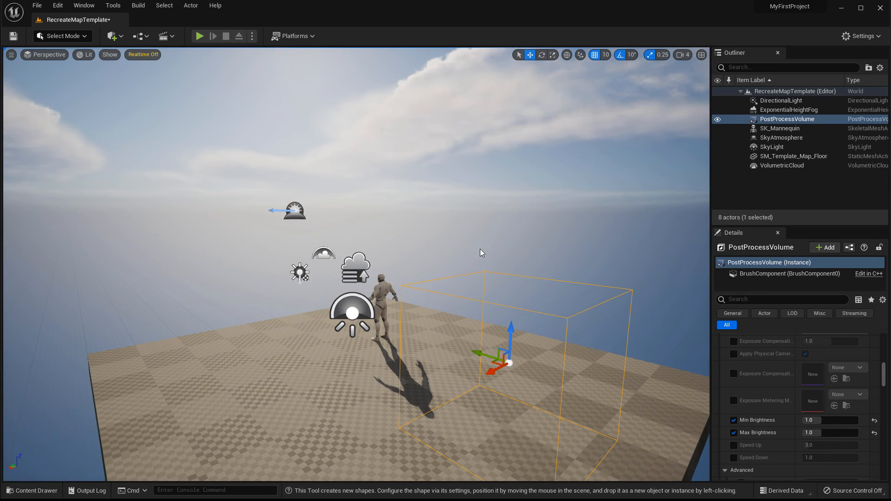
pyautogui.moveTo(459, 285); pyautogui.dragTo(472, 289, button='right')
# Step: Enable Infinite Extent (Unbound) for the post process volume so it covers the whole world
pyautogui.scroll(-6, 816, 399)
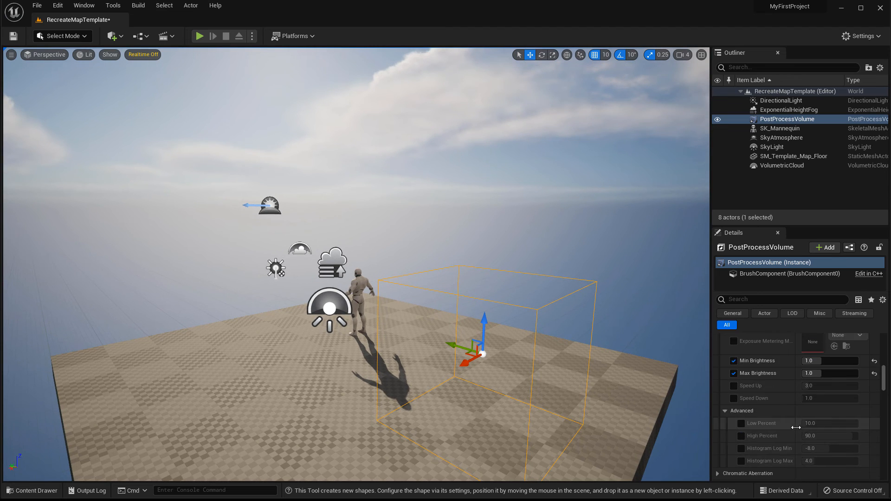
pyautogui.scroll(-5, 848, 414)
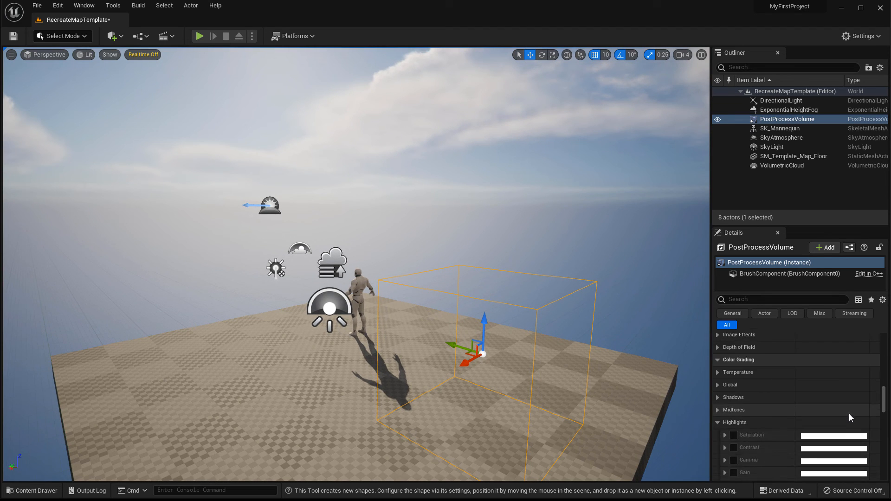
pyautogui.scroll(-2, 767, 399)
pyautogui.scroll(-15, 761, 393)
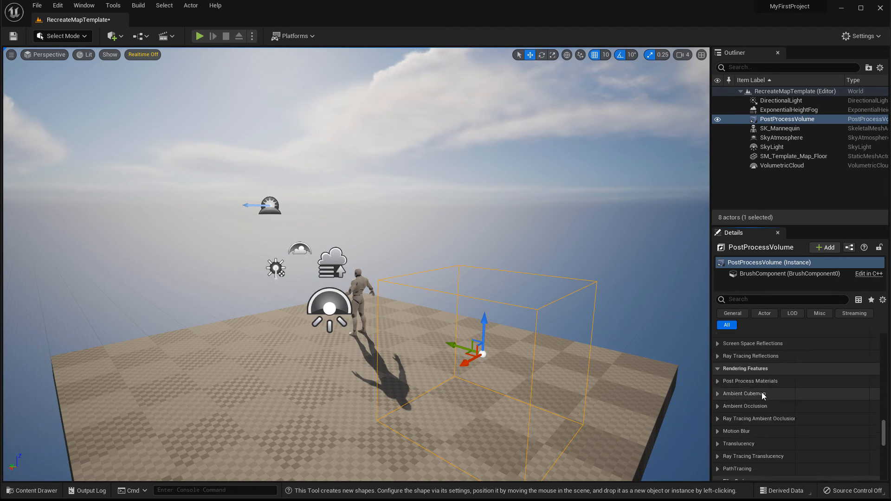
pyautogui.scroll(-6, 761, 392)
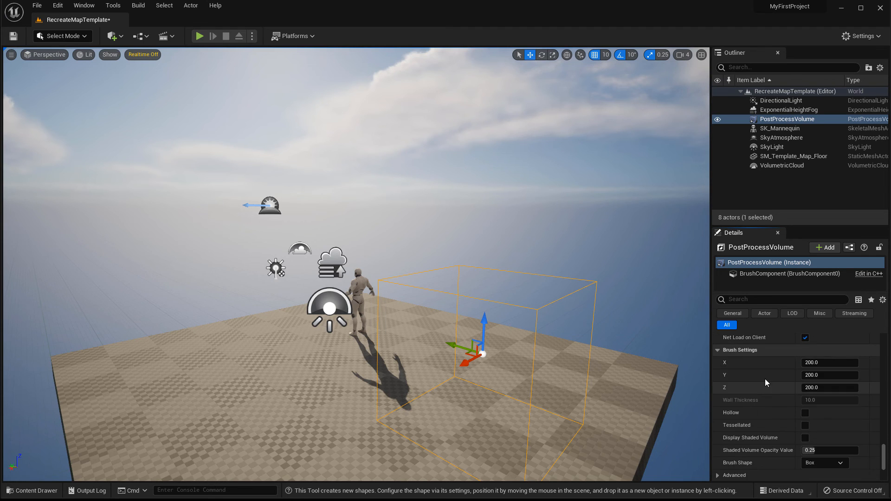
pyautogui.scroll(-5, 789, 397)
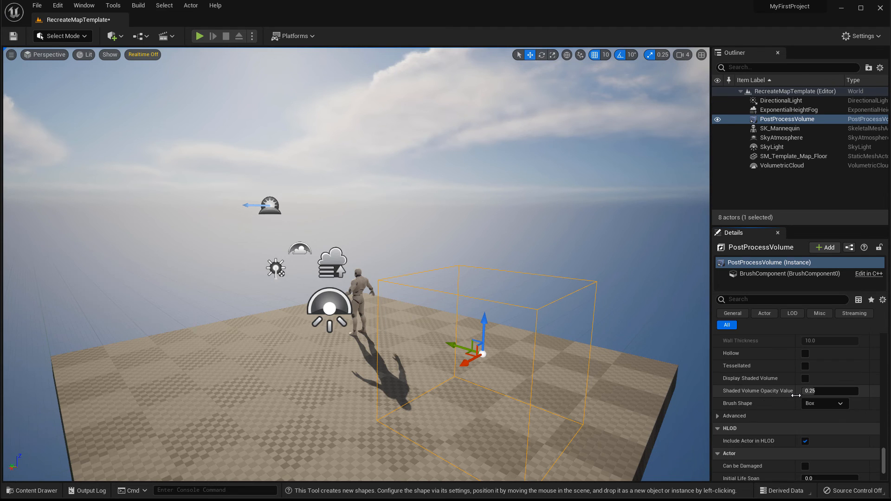
pyautogui.scroll(-1, 772, 351)
pyautogui.scroll(10, 789, 388)
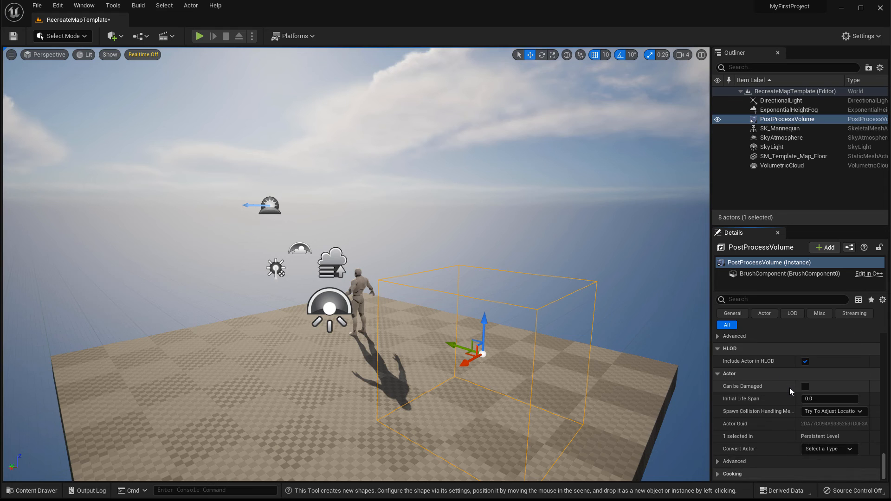
pyautogui.scroll(3, 791, 392)
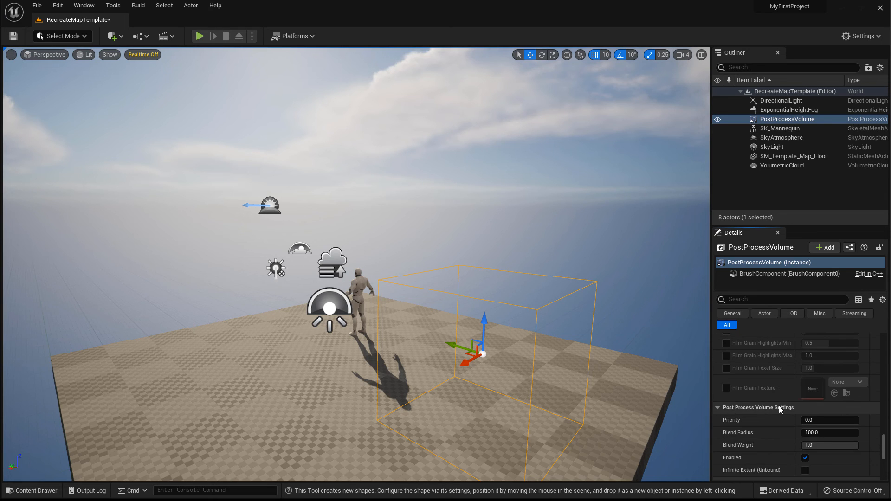
pyautogui.scroll(3, 774, 413)
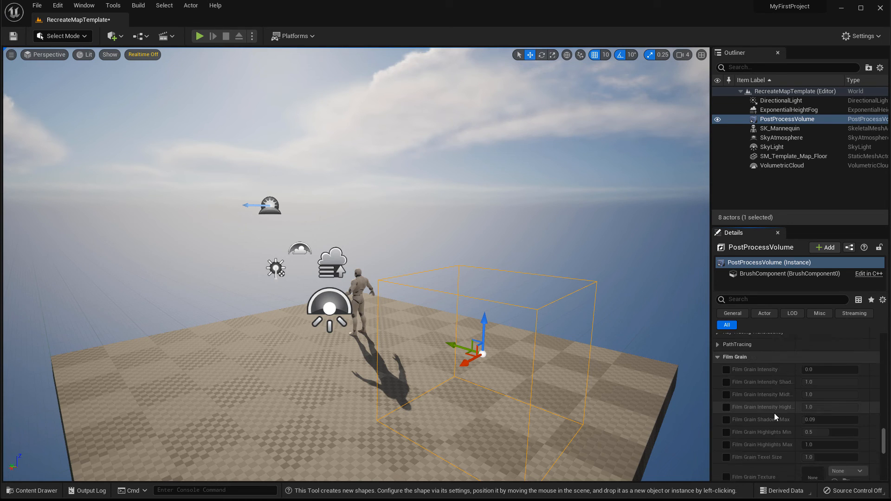
pyautogui.scroll(-5, 765, 399)
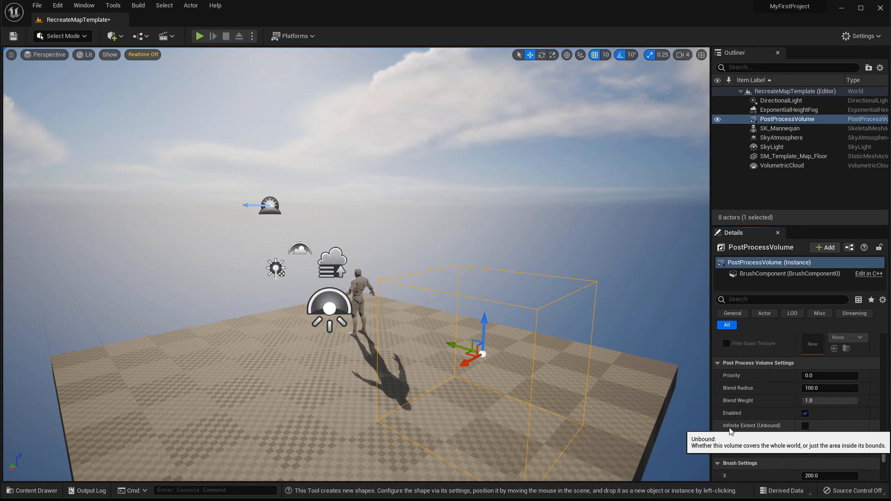
pyautogui.click(805, 426)
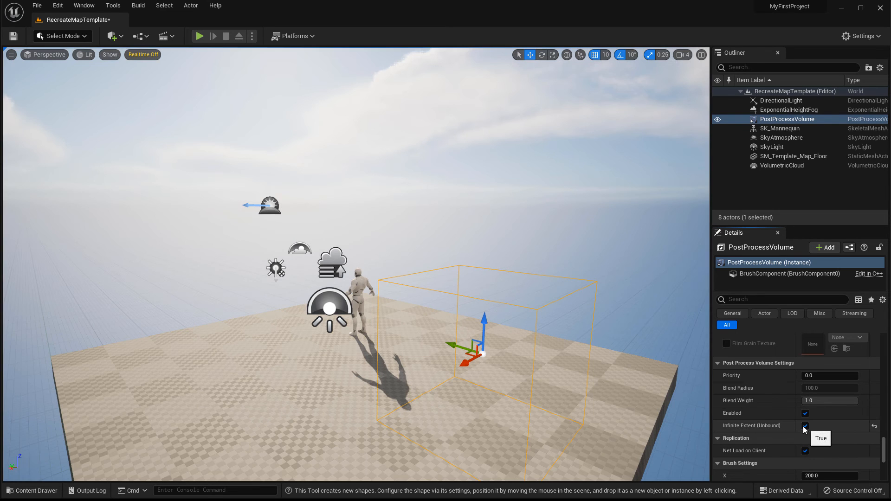
# Step: Select the directional light and try an intensity of 3.14 lux
pyautogui.moveTo(614, 366)
pyautogui.mouseDown(button='right')
pyautogui.moveTo(593, 352)
pyautogui.moveTo(605, 372)
pyautogui.mouseUp(button='right')
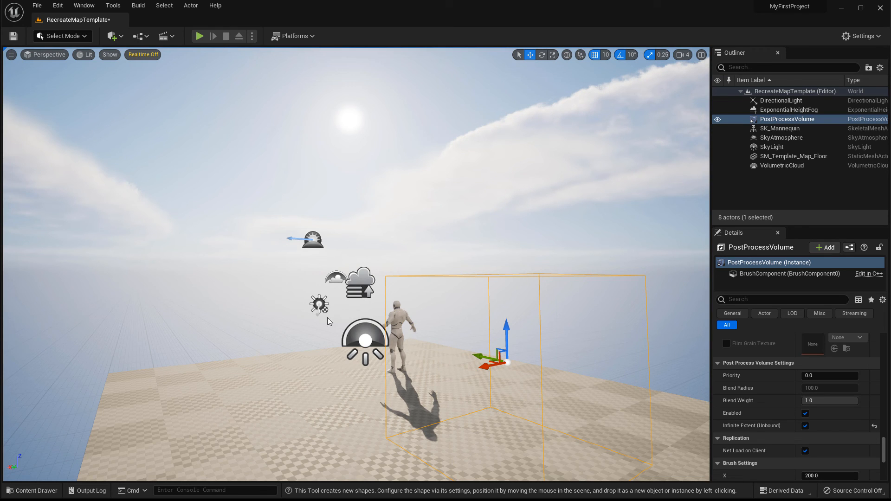
pyautogui.click(320, 306)
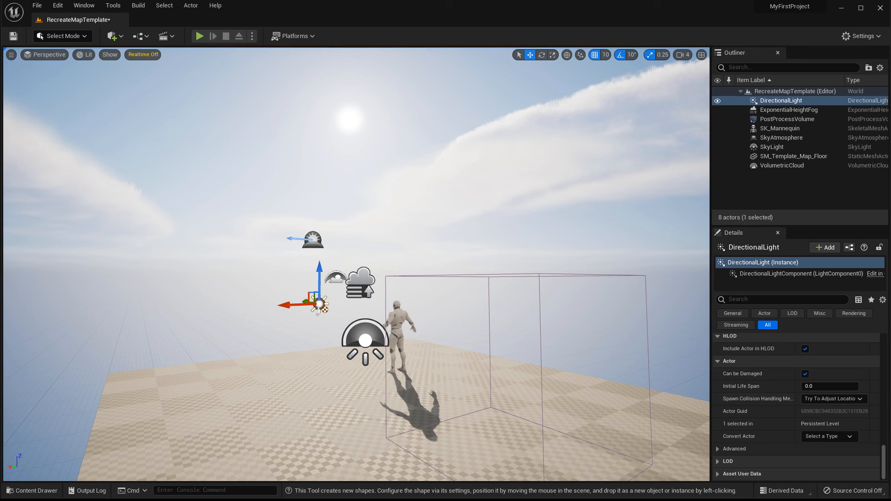
pyautogui.moveTo(883, 461); pyautogui.dragTo(883, 341)
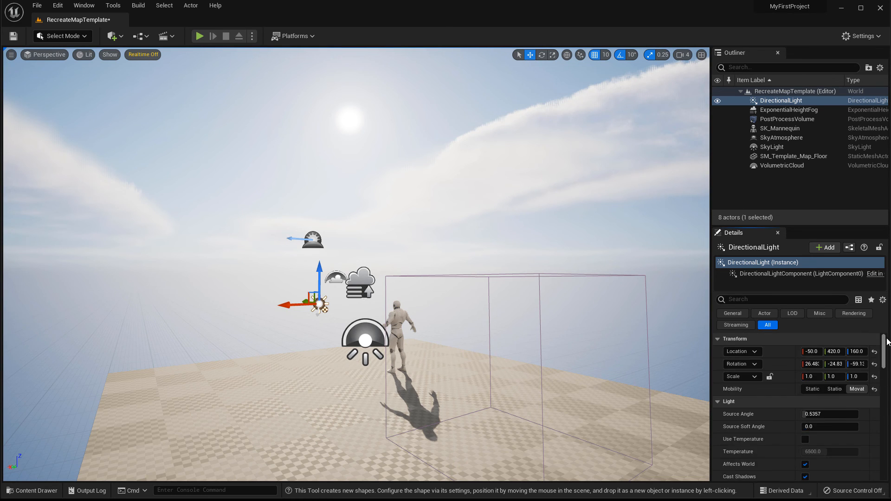
pyautogui.scroll(-3, 801, 404)
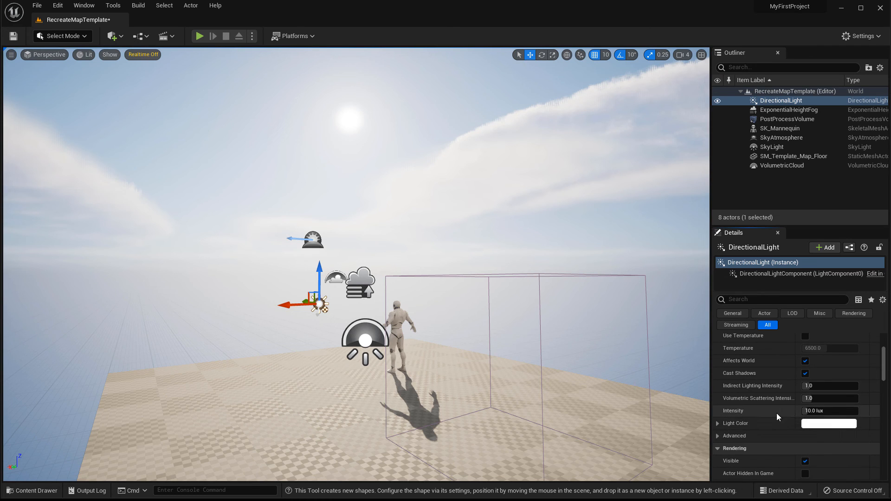
pyautogui.click(835, 412)
pyautogui.write('3.14')
pyautogui.press('Return')
pyautogui.moveTo(611, 362); pyautogui.dragTo(597, 357, button='right')
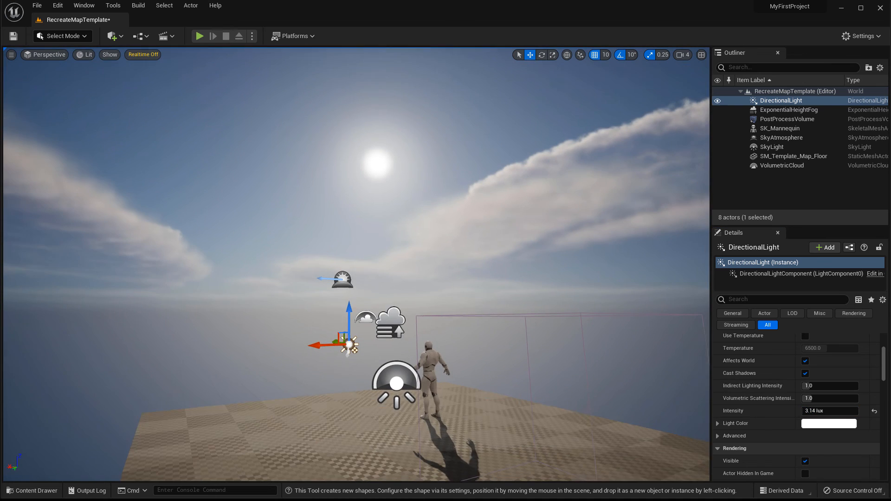
# Step: Turn realtime rendering on and set the directional light's intensity to 5 lux
pyautogui.click(143, 54)
pyautogui.moveTo(467, 238); pyautogui.dragTo(575, 266, button='right')
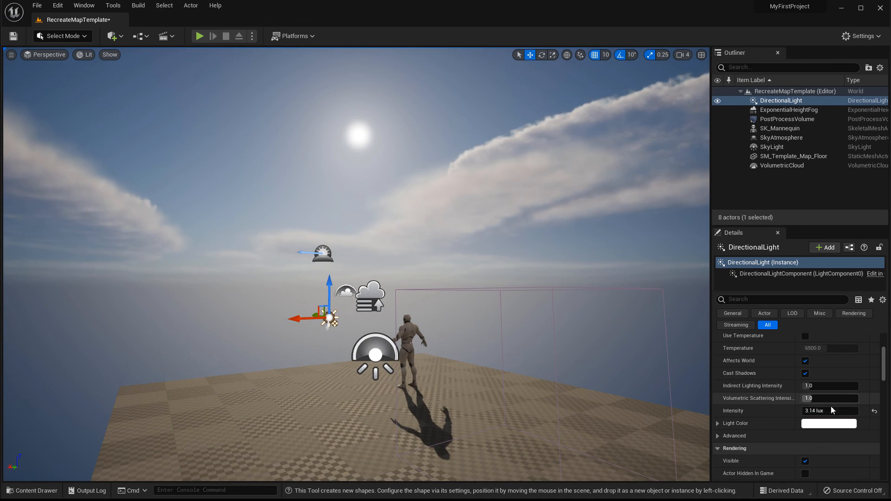
pyautogui.click(830, 410)
pyautogui.write('5')
pyautogui.press('Return')
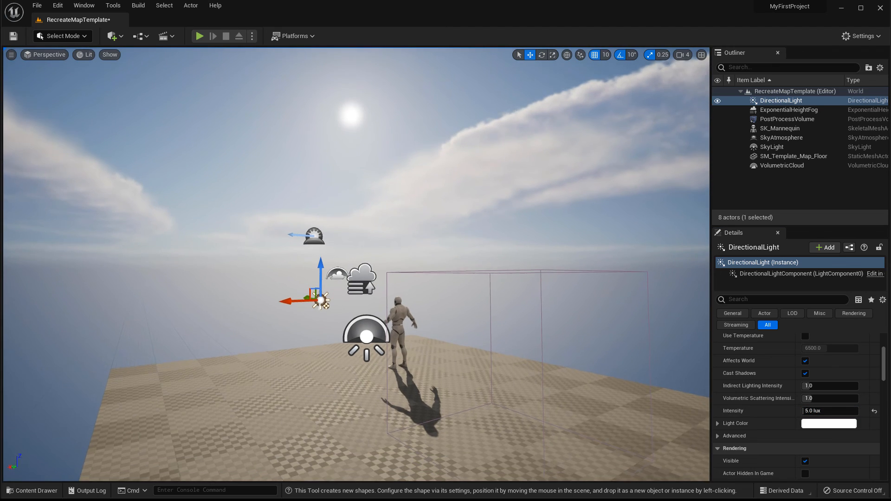
# Step: Look over the sky, fog and mannequin under the 5 lux light from near and far, and turn realtime rendering off
pyautogui.moveTo(356, 264); pyautogui.dragTo(362, 247, button='middle')
pyautogui.press('w')
pyautogui.moveTo(362, 246)
pyautogui.mouseDown(button='right')
pyautogui.moveTo(361, 259)
pyautogui.moveTo(359, 232)
pyautogui.moveTo(366, 249)
pyautogui.mouseUp(button='right')
pyautogui.press('s')
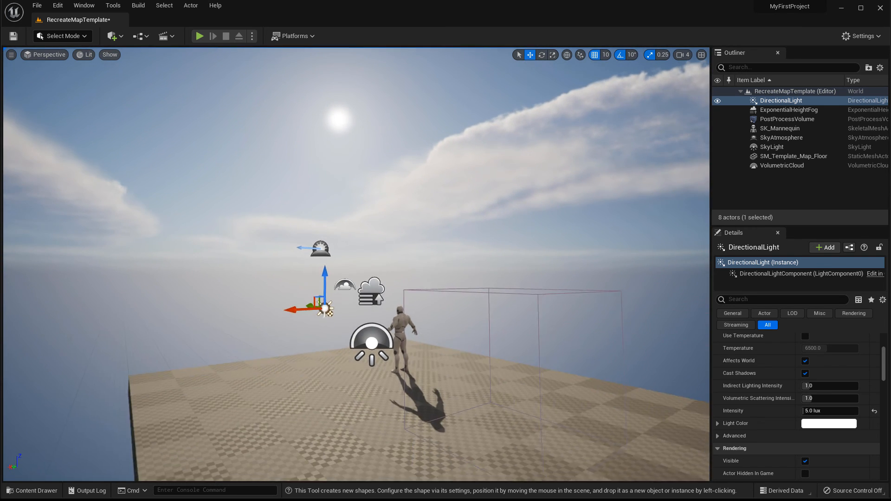
pyautogui.press('w')
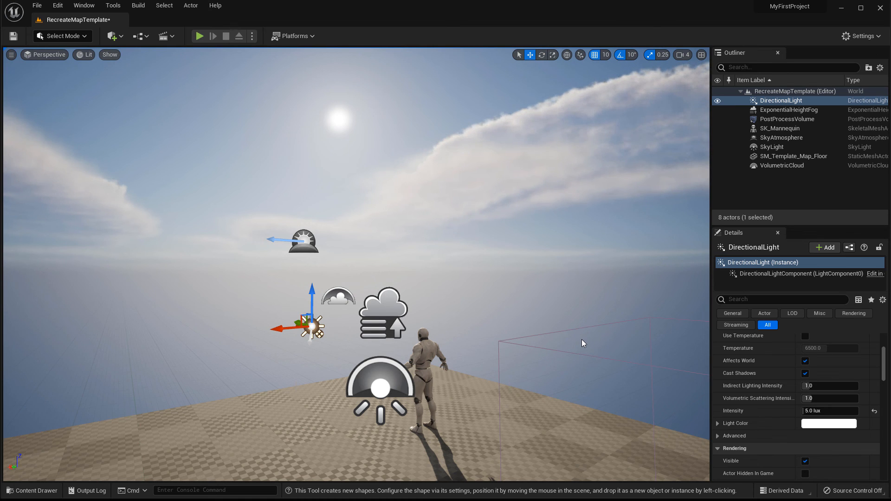
pyautogui.moveTo(581, 342); pyautogui.dragTo(602, 360, button='right')
pyautogui.press('s')
pyautogui.press('w')
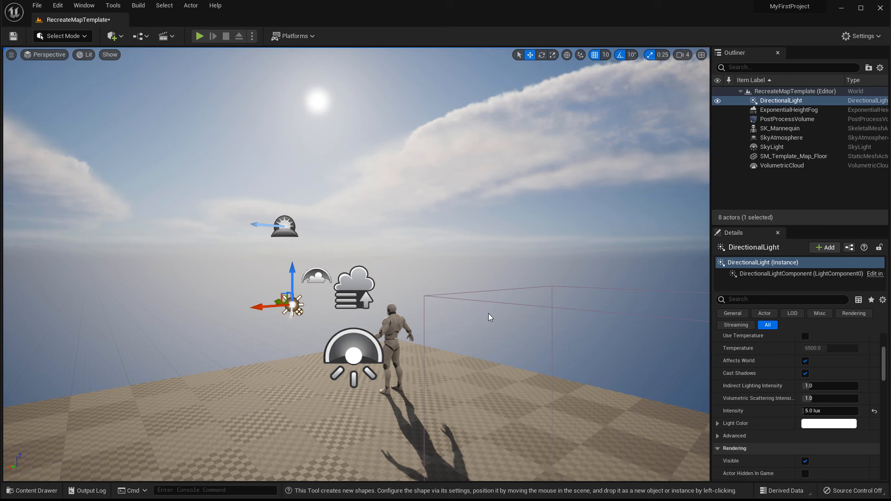
pyautogui.hotkey('ctrl', 'r')
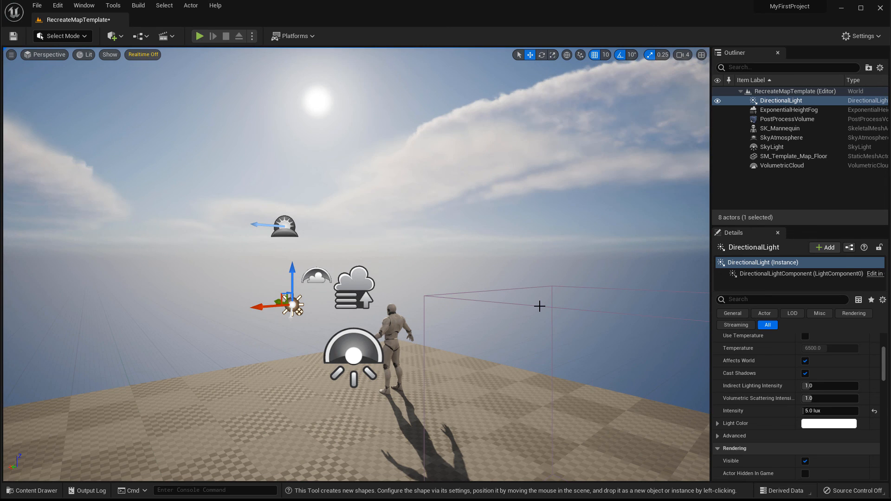
# Step: Select the post process volume, filter its details by "bright" and "unbo" to review those settings, and clear the filter
pyautogui.click(539, 306)
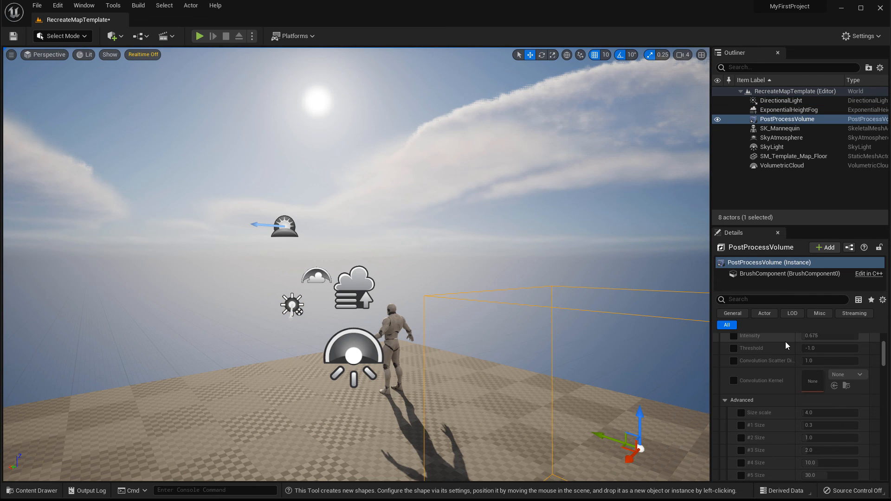
pyautogui.click(767, 299)
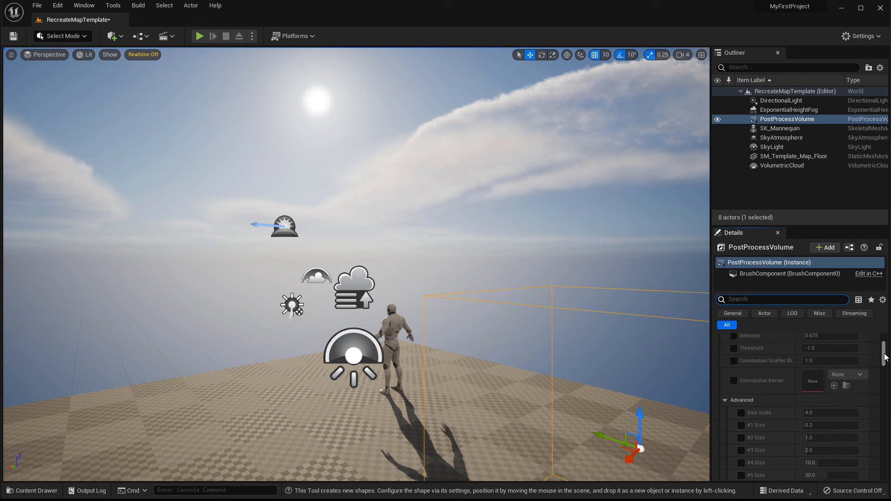
pyautogui.scroll(5, 884, 354)
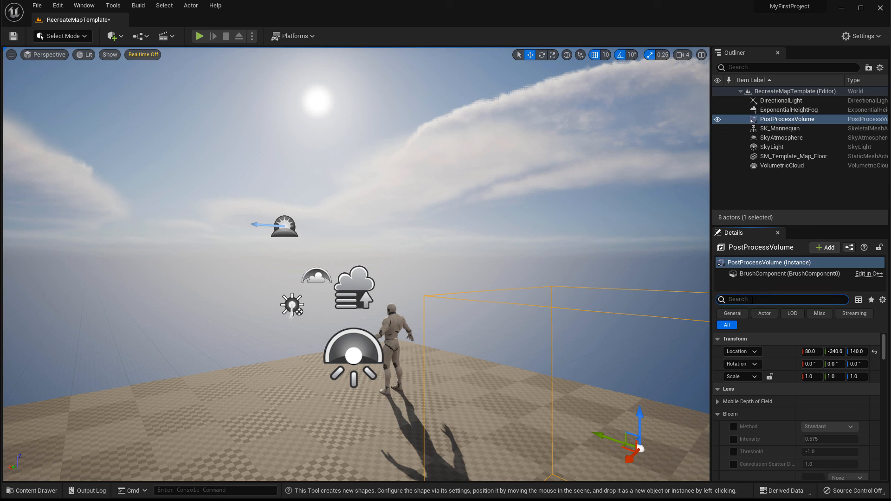
pyautogui.write('bright')
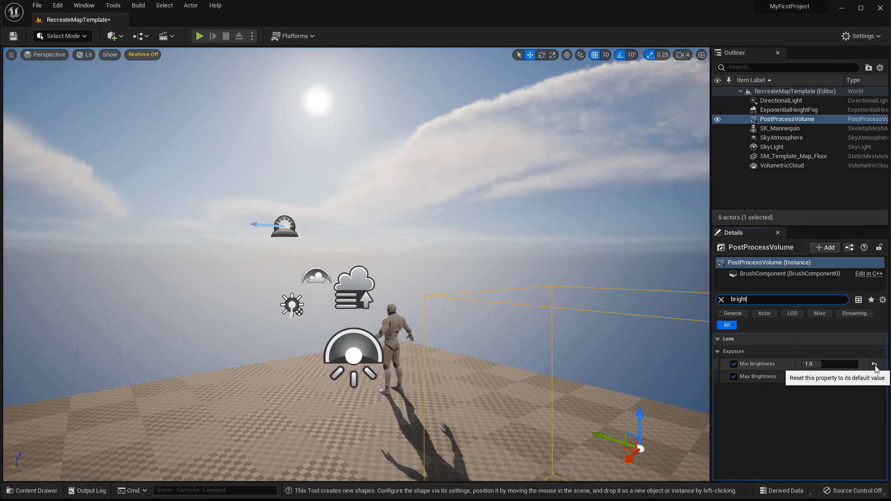
pyautogui.click(746, 299)
pyautogui.write('unbo')
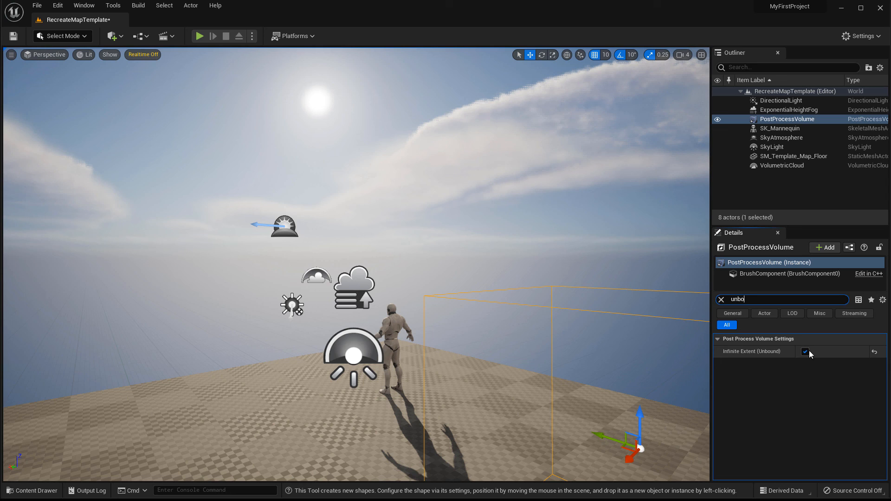
pyautogui.click(721, 300)
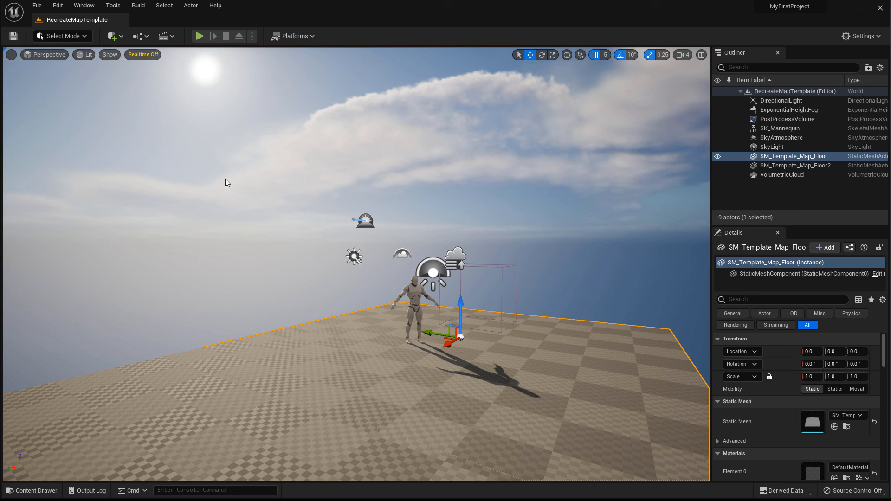
# Step: Play-test the level without a player start to check where the character spawns, and end the session
pyautogui.press('s')
pyautogui.moveTo(324, 318)
pyautogui.mouseDown(button='right')
pyautogui.moveTo(283, 351)
pyautogui.moveTo(324, 318)
pyautogui.mouseUp(button='right')
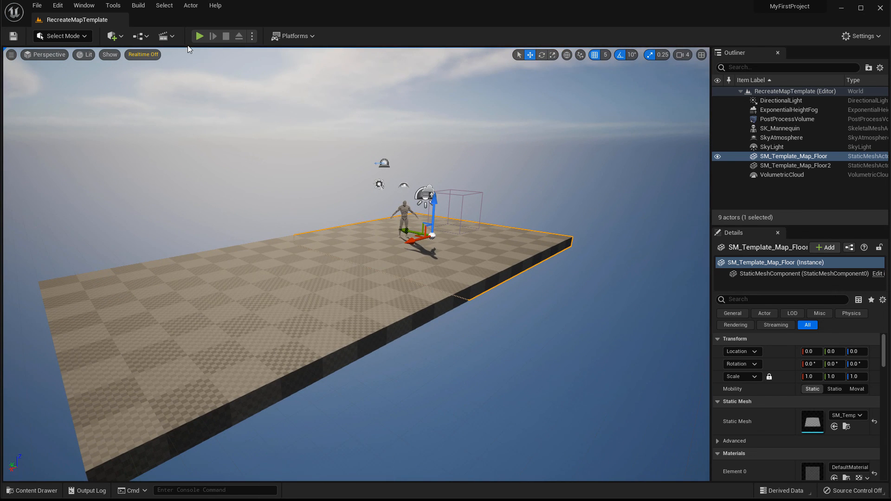
pyautogui.click(199, 36)
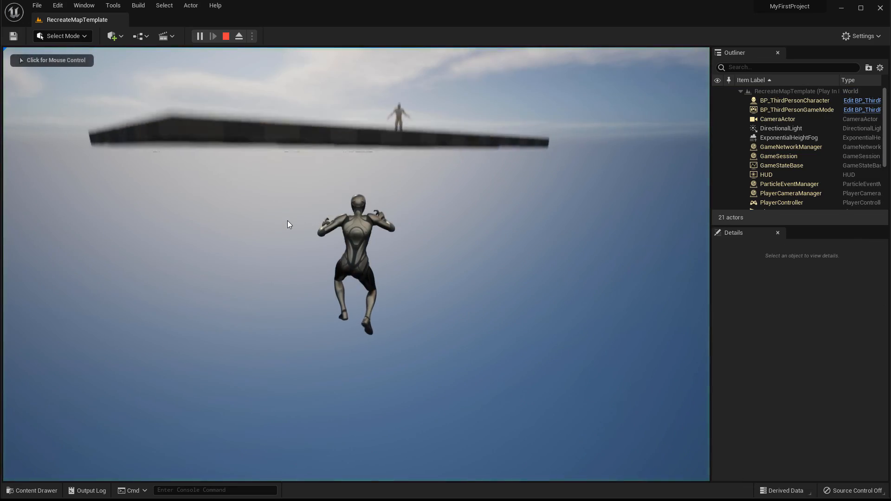
pyautogui.press('Escape')
# Step: Add a Player Start actor to the level on the floor near the mannequin
pyautogui.press('w')
pyautogui.moveTo(324, 253); pyautogui.dragTo(184, 221, button='right')
pyautogui.press('s')
pyautogui.press('w')
pyautogui.press('s')
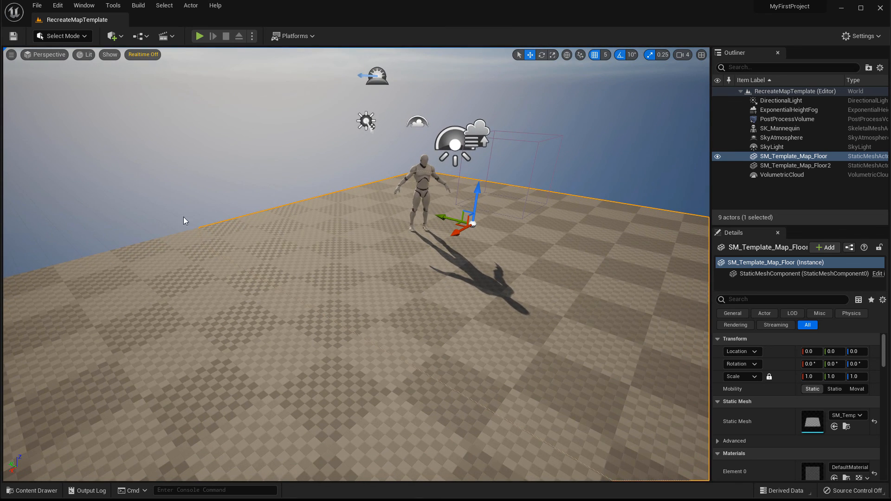
pyautogui.click(122, 38)
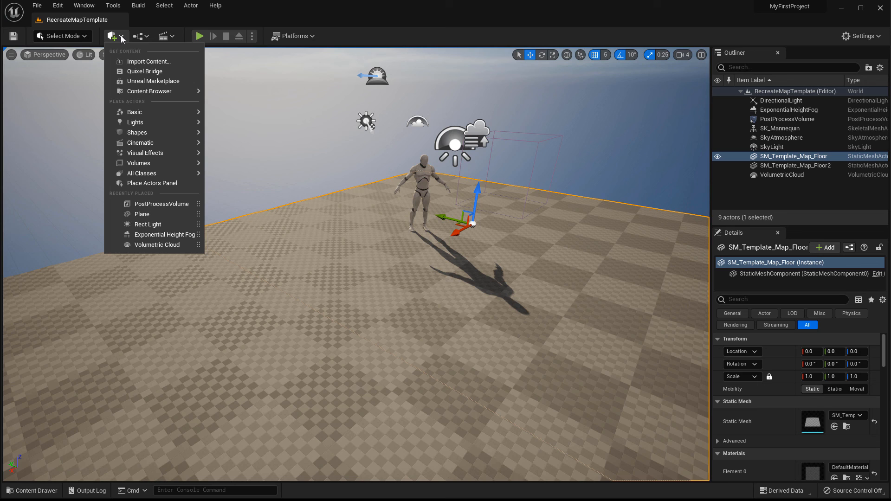
pyautogui.moveTo(143, 113)
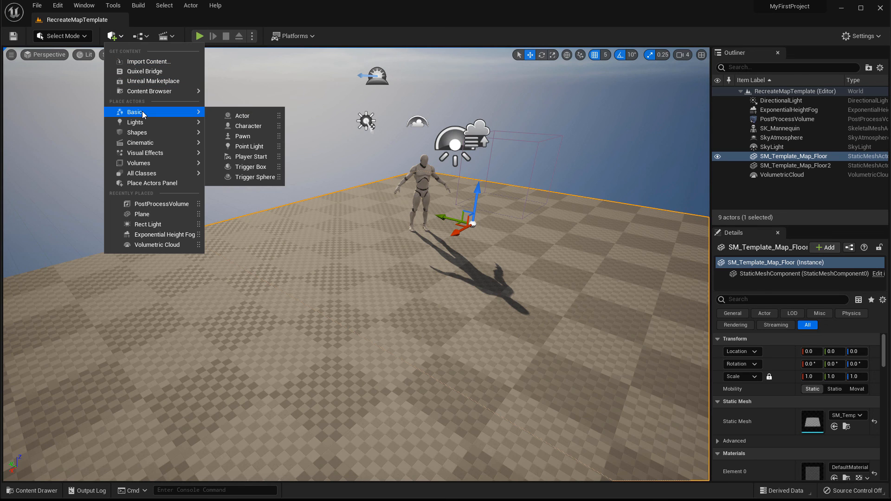
pyautogui.click(252, 157)
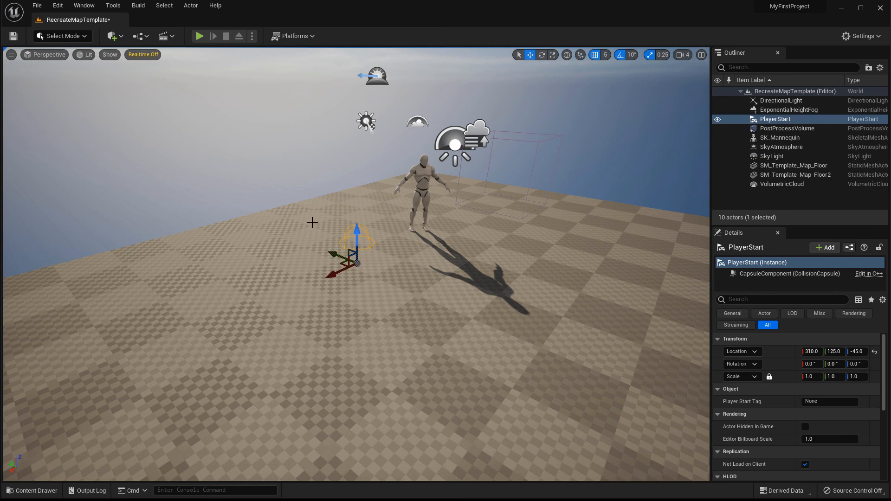
# Step: Raise the Player Start above the floor and move it beside the mannequin, to about location 475, 60, 135
pyautogui.moveTo(356, 230); pyautogui.dragTo(343, 151)
pyautogui.moveTo(392, 257); pyautogui.dragTo(371, 271, button='right')
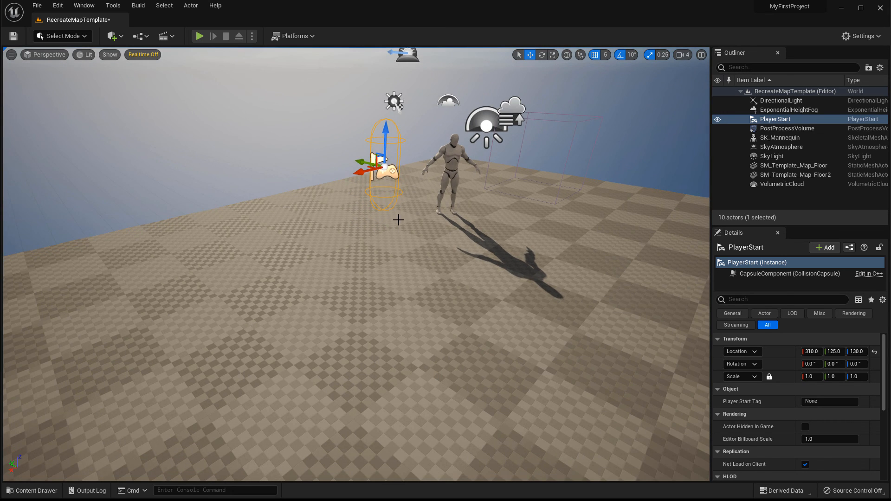
pyautogui.moveTo(383, 135)
pyautogui.mouseDown()
pyautogui.moveTo(385, 150)
pyautogui.moveTo(385, 137)
pyautogui.mouseUp()
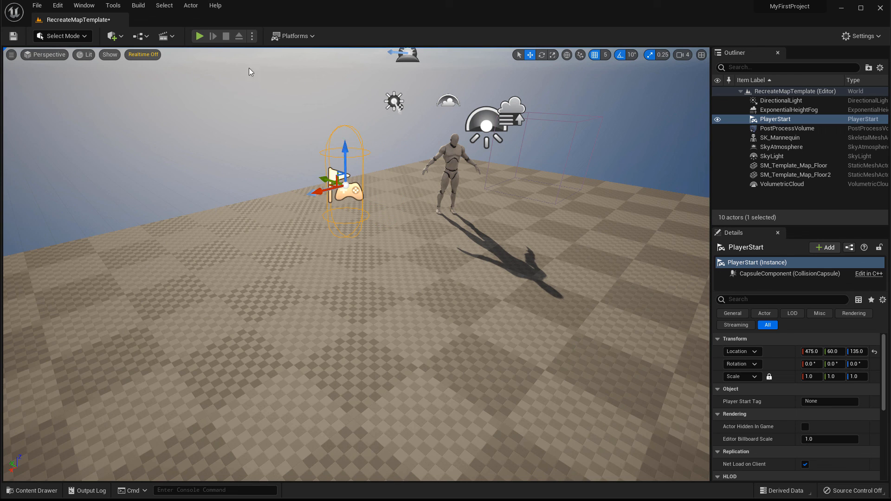
# Step: Play-test the level from the Player Start, looking around the character and floor, and end the session
pyautogui.click(199, 36)
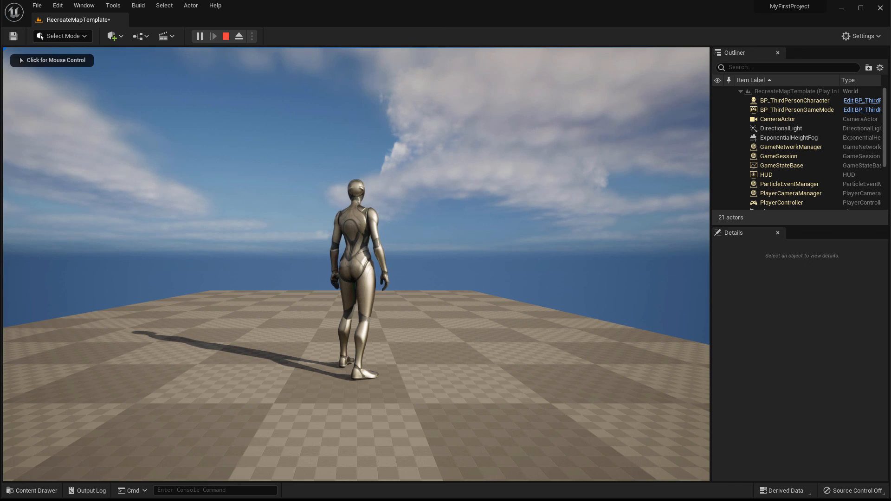
pyautogui.click(292, 254)
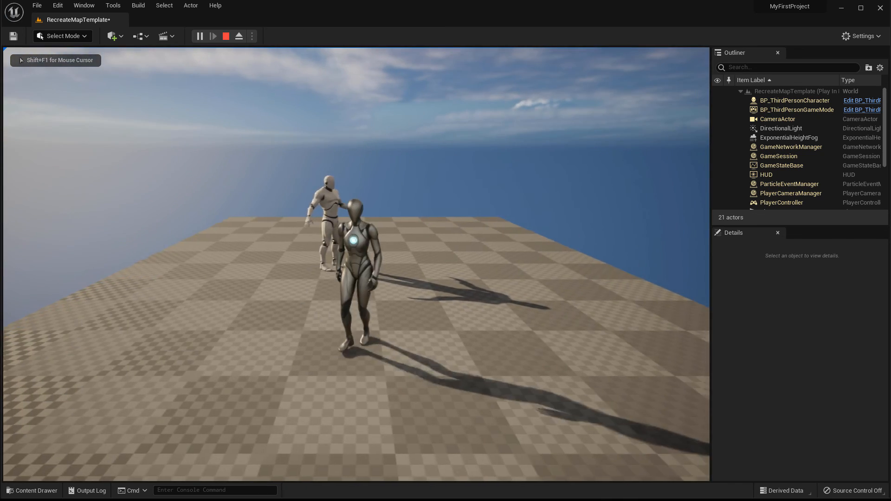
pyautogui.press('Escape')
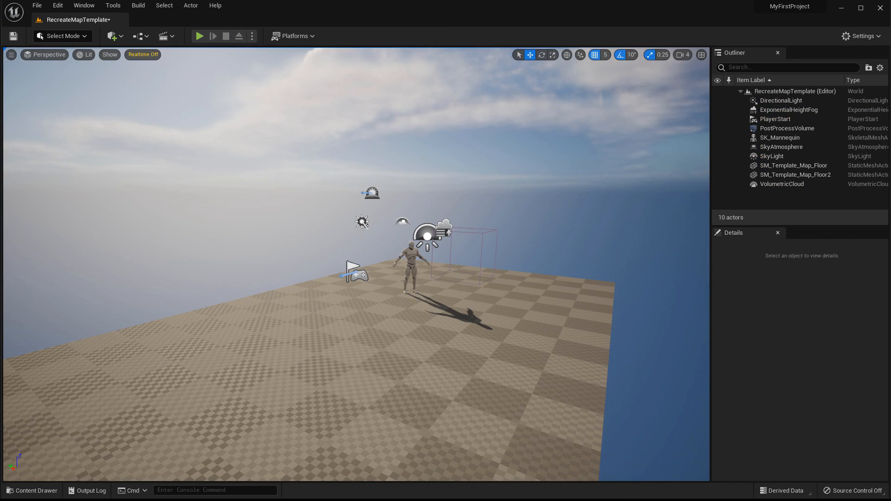